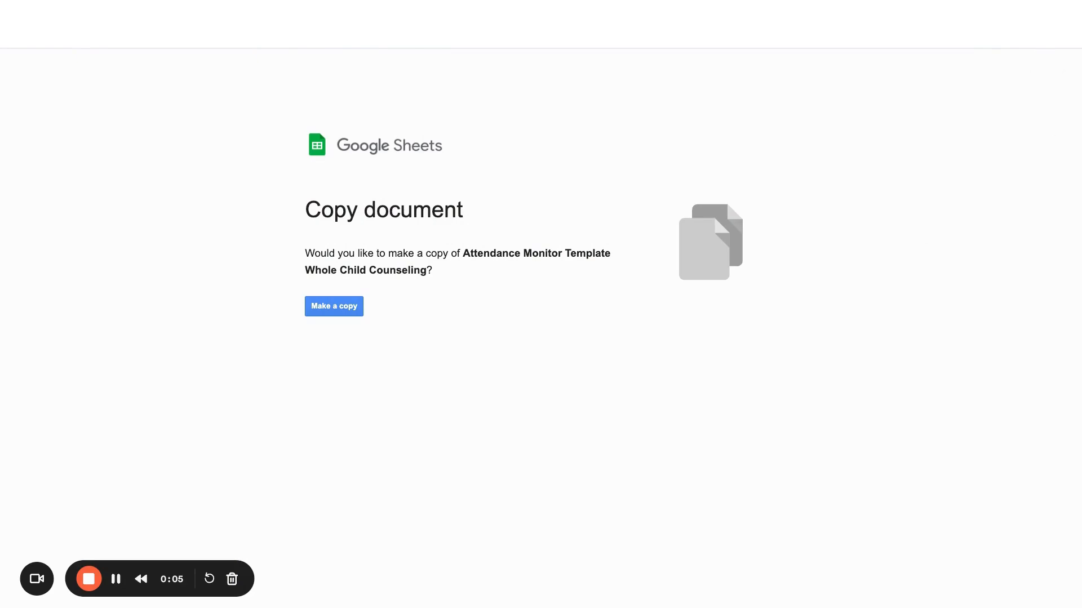
Make a copy of the attendance monitor template and rename the copy "2024-2025 Attendance Monitor Template".
left_click(338, 314)
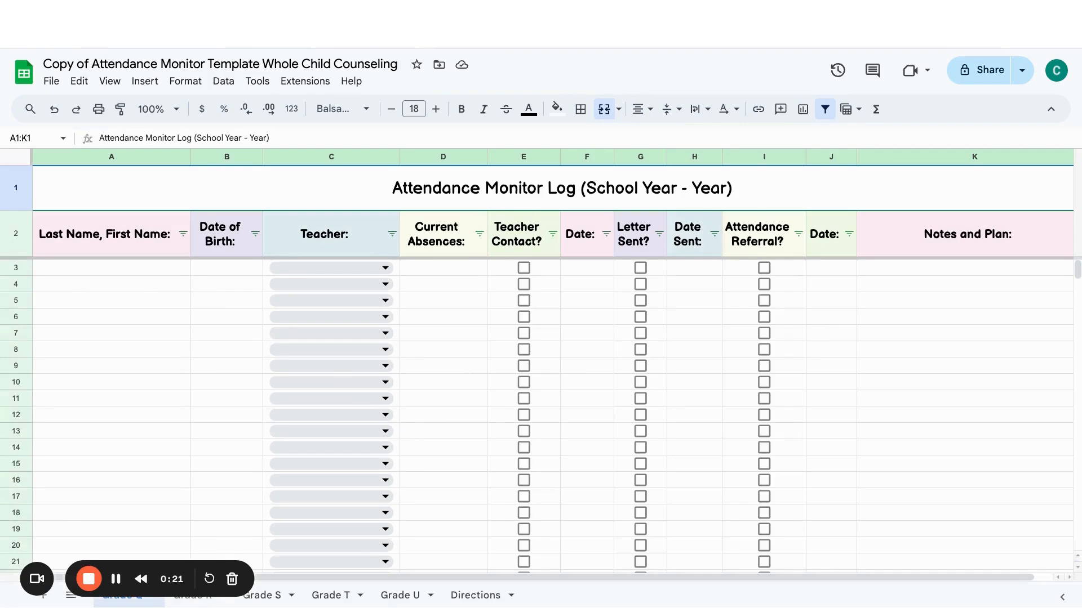
left_click(160, 64)
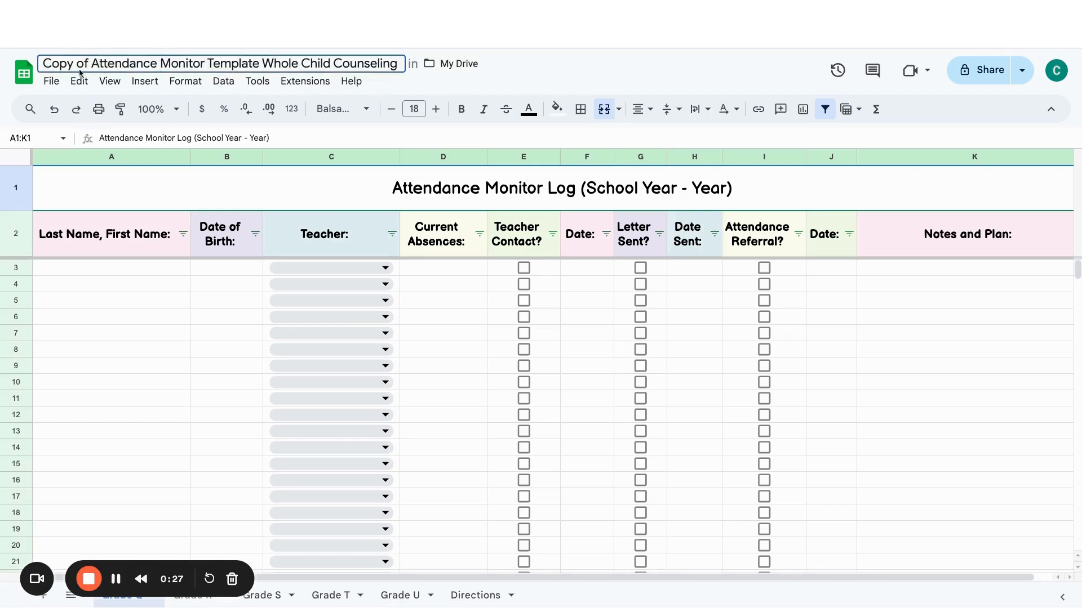
left_click(48, 63)
key("ctrl+shift+Right")
key("ctrl+shift+Right")
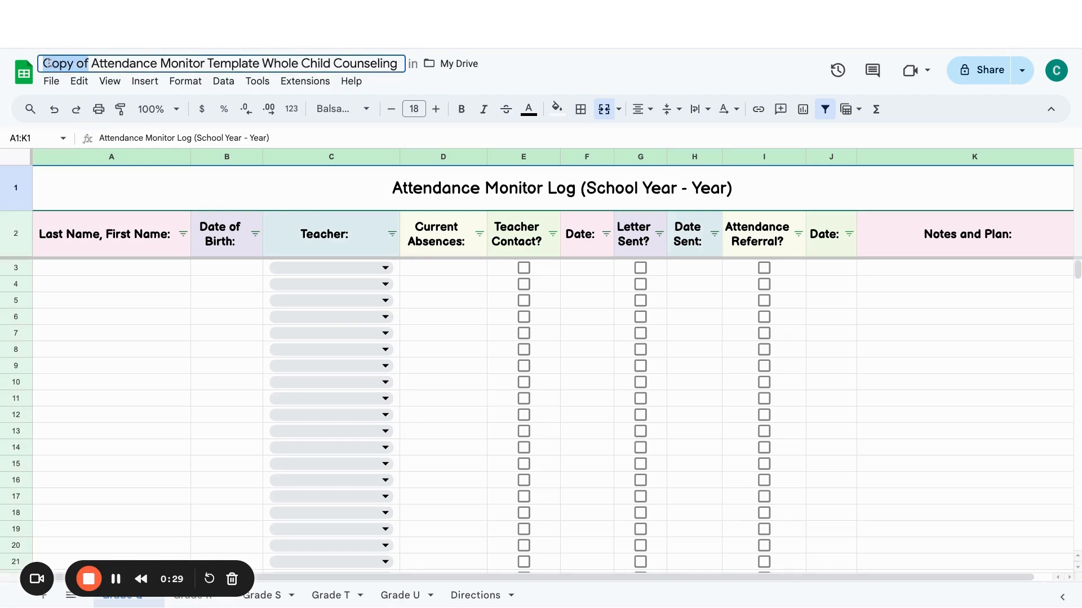
type("2024-2025")
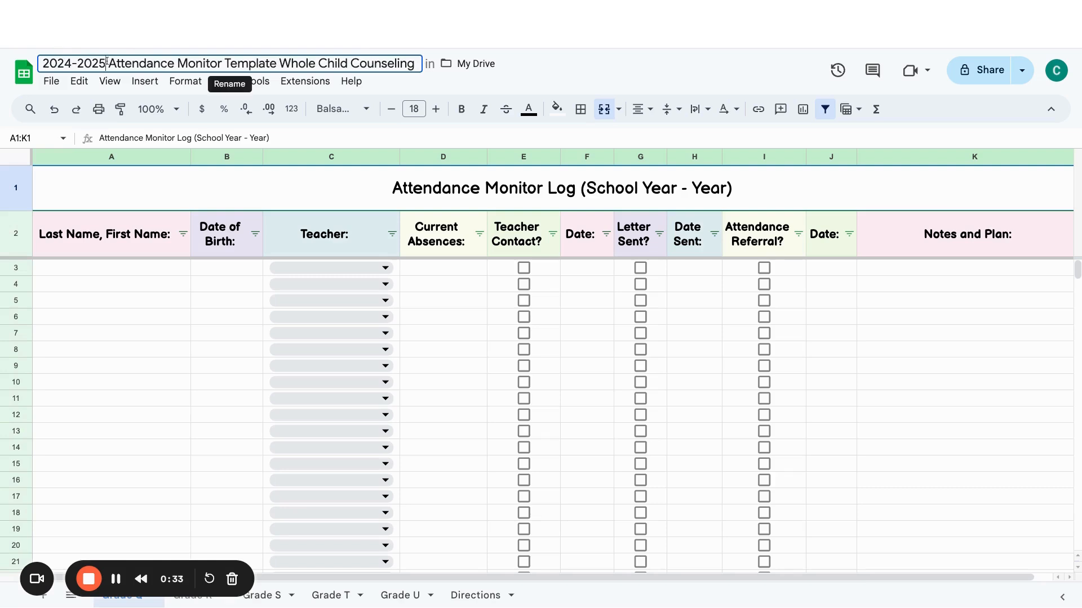
double_click(289, 63)
key("shift+End")
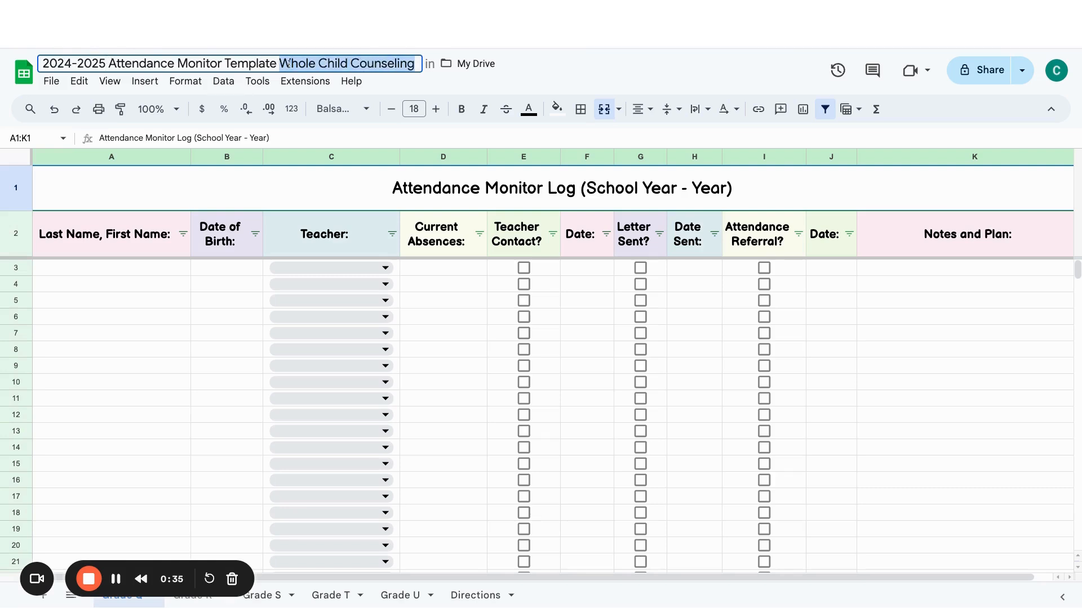
key("BackSpace")
key("BackSpace")
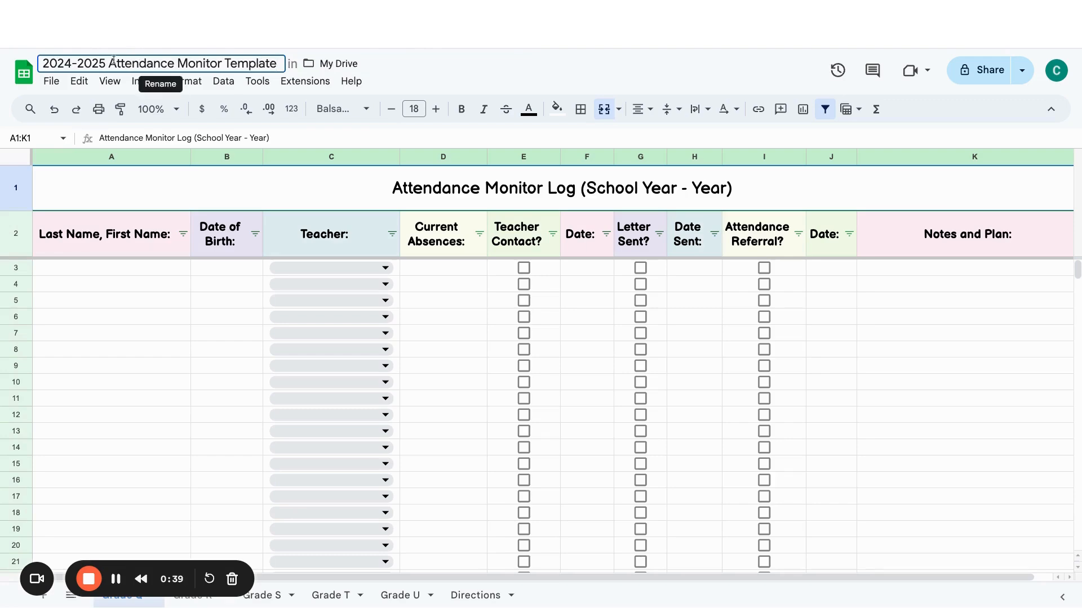
left_click(53, 83)
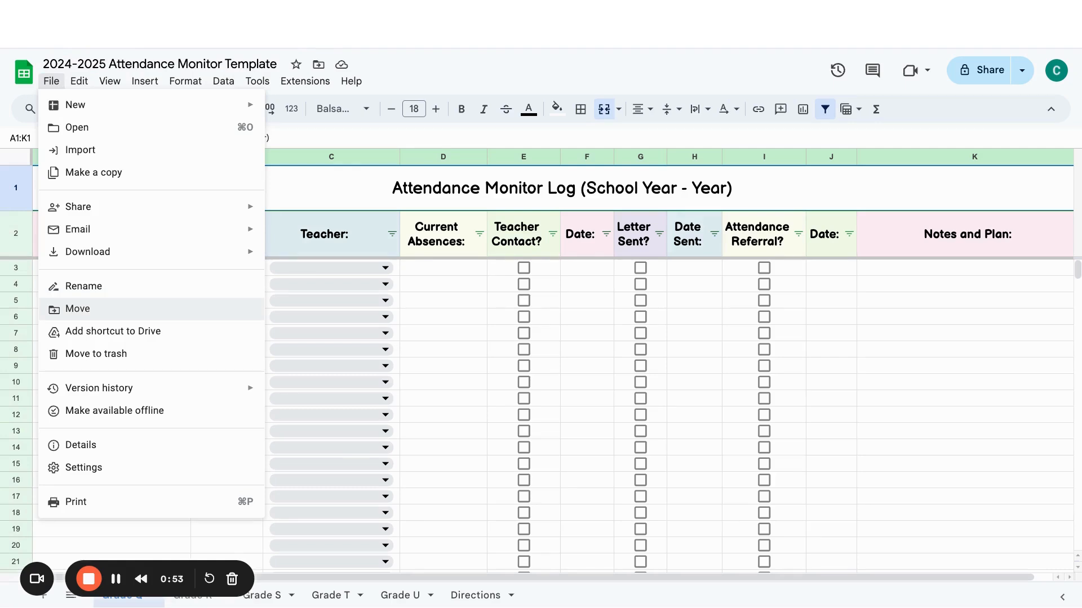
left_click(455, 315)
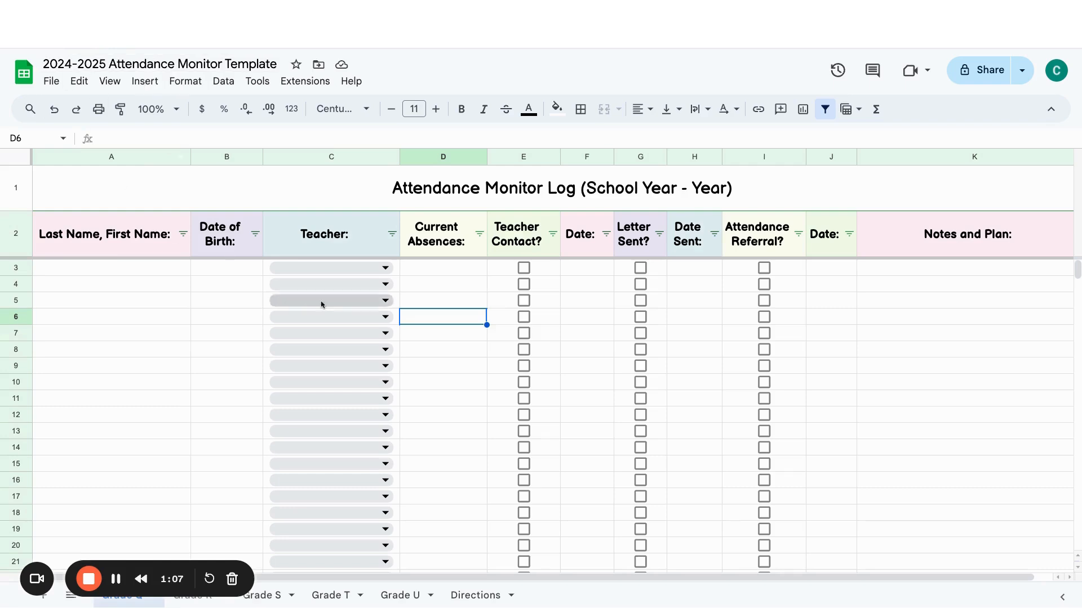
left_click(207, 313)
left_click(138, 269)
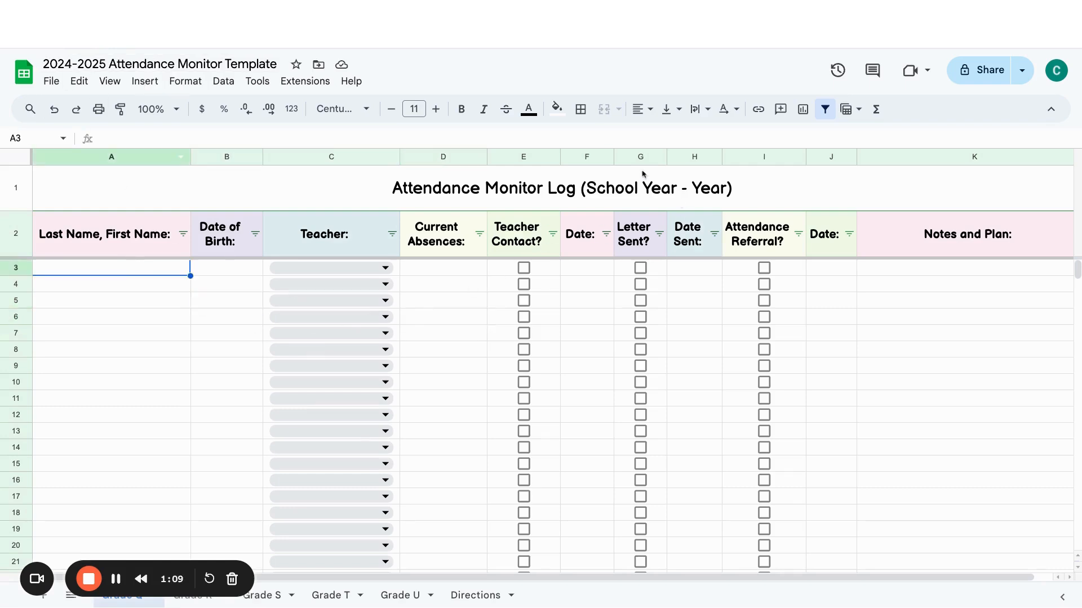
Replace the "School Year - Year" placeholder in the current grade sheet's title with 2024-2025.
left_click(621, 182)
double_click(621, 182)
double_click(622, 179)
key("ctrl+shift+Right")
key("ctrl+shift+Right")
key("ctrl+shift+Right")
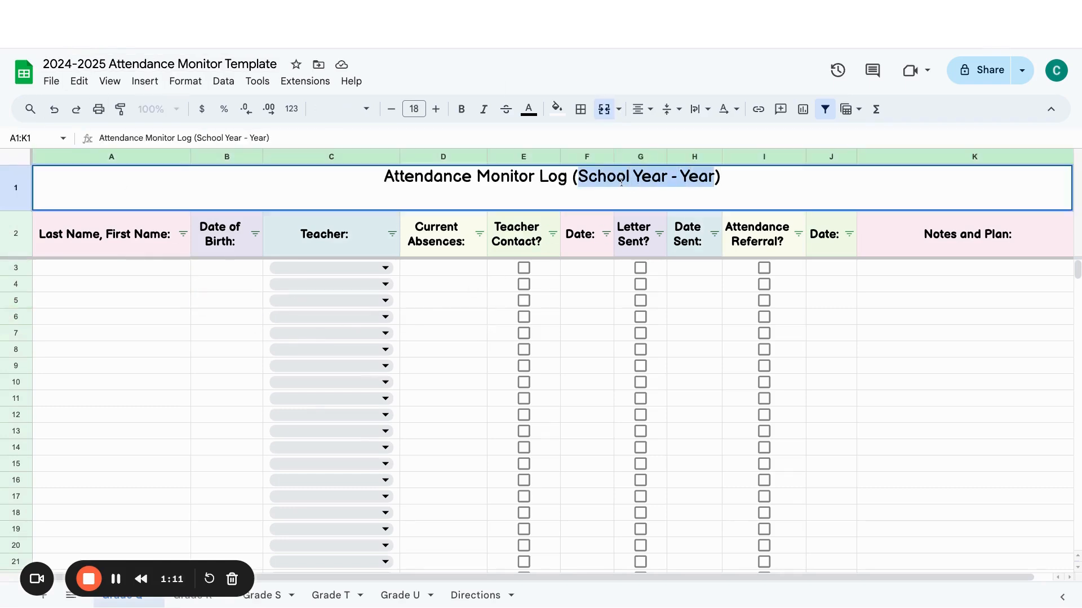
type("2024-2025")
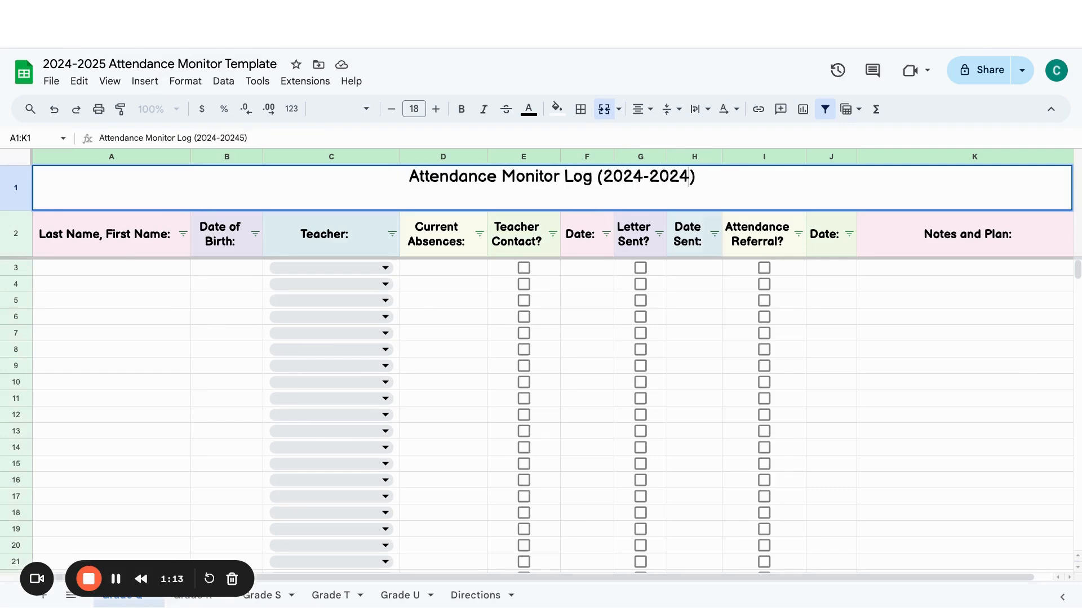
Copy the year range 2024-2025 from inside the title's parentheses and finish editing the title cell.
key("shift+Left")
key("shift+Left")
key("shift+Left")
key("shift+Left")
key("shift+Left")
key("shift+Left")
key("shift+Left")
key("shift+Left")
key("shift+Left")
key("ctrl+c")
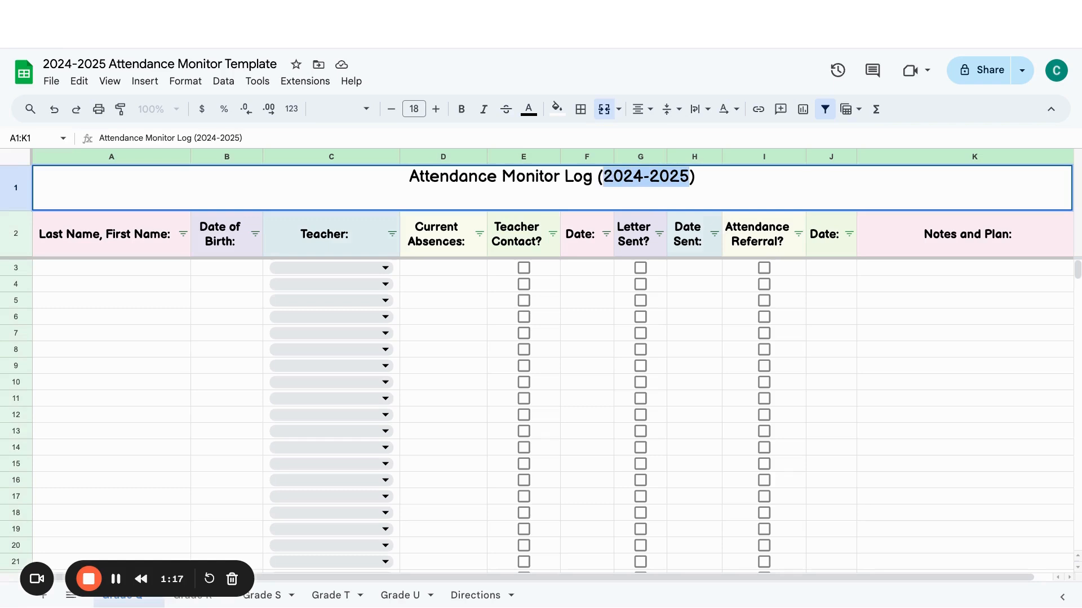
left_click(164, 446)
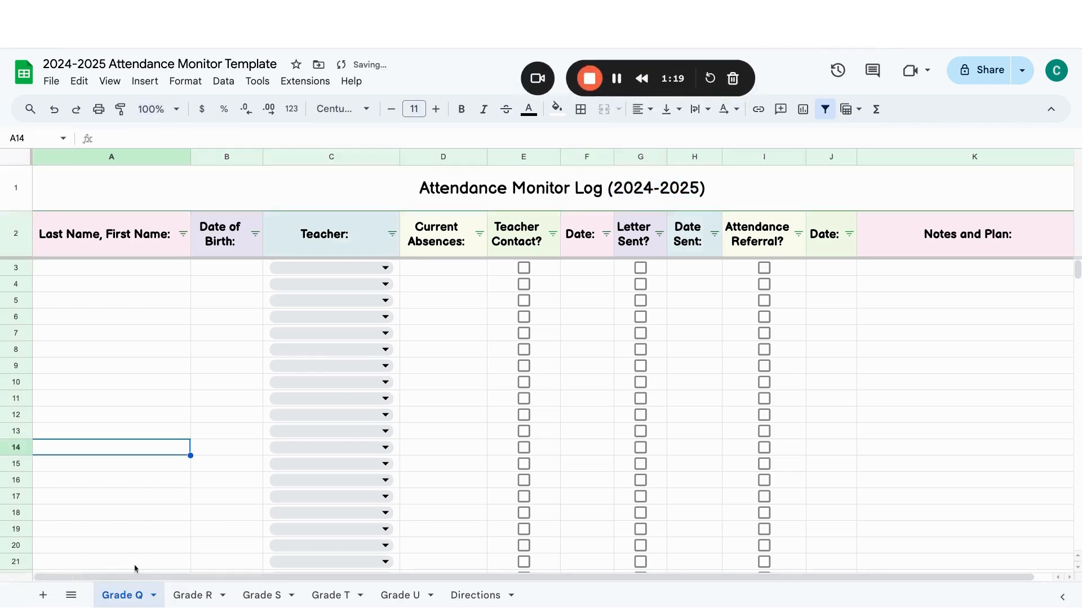
Replace the school year placeholder in the Grade R sheet's title with 2024-2025.
left_click(193, 596)
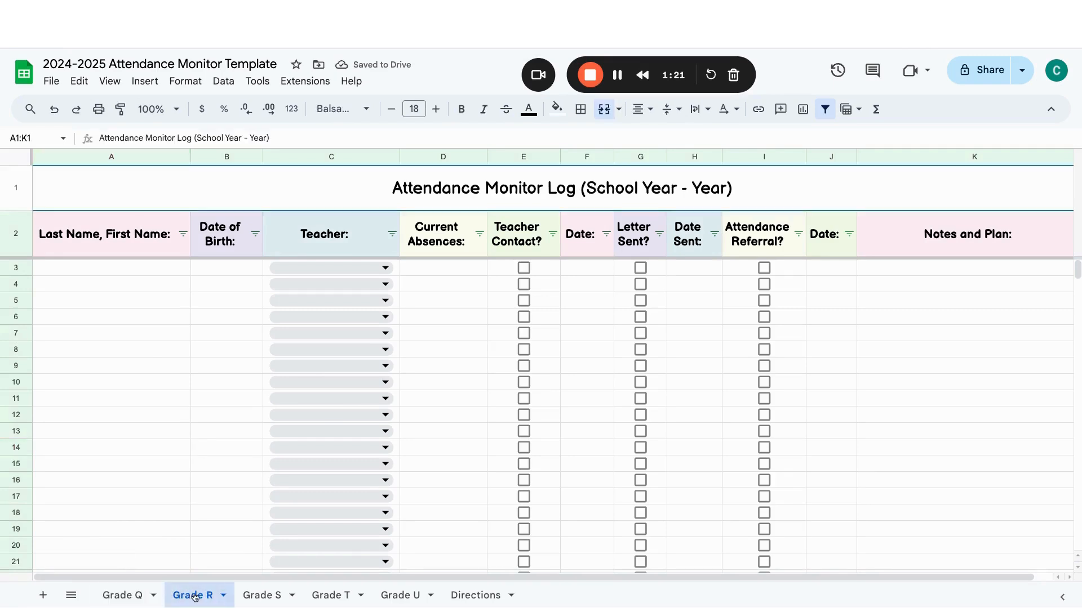
double_click(620, 181)
double_click(617, 176)
key("ctrl+shift+Right")
key("ctrl+shift+Right")
key("ctrl+shift+Right")
type("2024-2025")
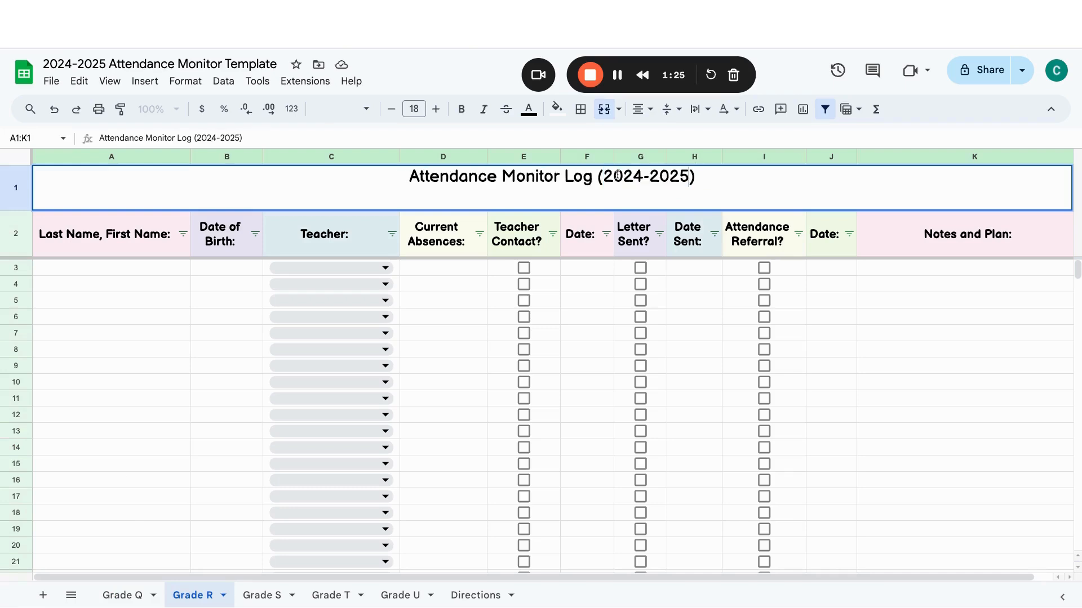
Replace the school year placeholder in the Grade S sheet's title with 2024-2025.
left_click(271, 586)
double_click(631, 187)
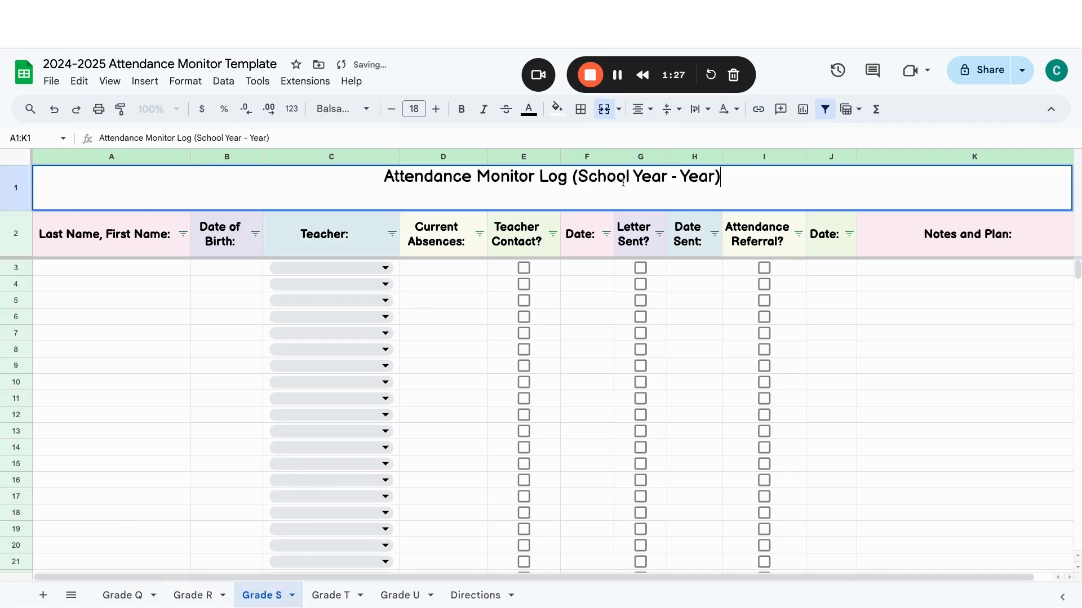
double_click(623, 178)
key("ctrl+shift+Right")
key("ctrl+shift+Right")
key("ctrl+shift+Right")
type("2024-2025")
Replace the school year placeholder in the Grade T sheet's title with 2024-2025.
left_click(330, 596)
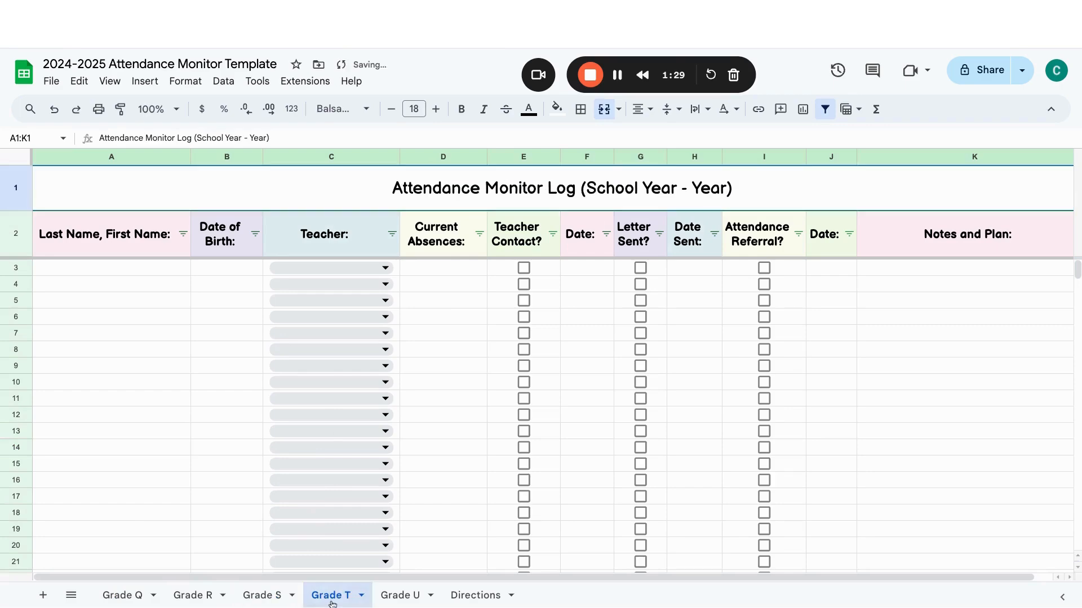
double_click(627, 167)
double_click(614, 176)
key("ctrl+shift+Right")
key("ctrl+shift+Right")
key("ctrl+shift+Right")
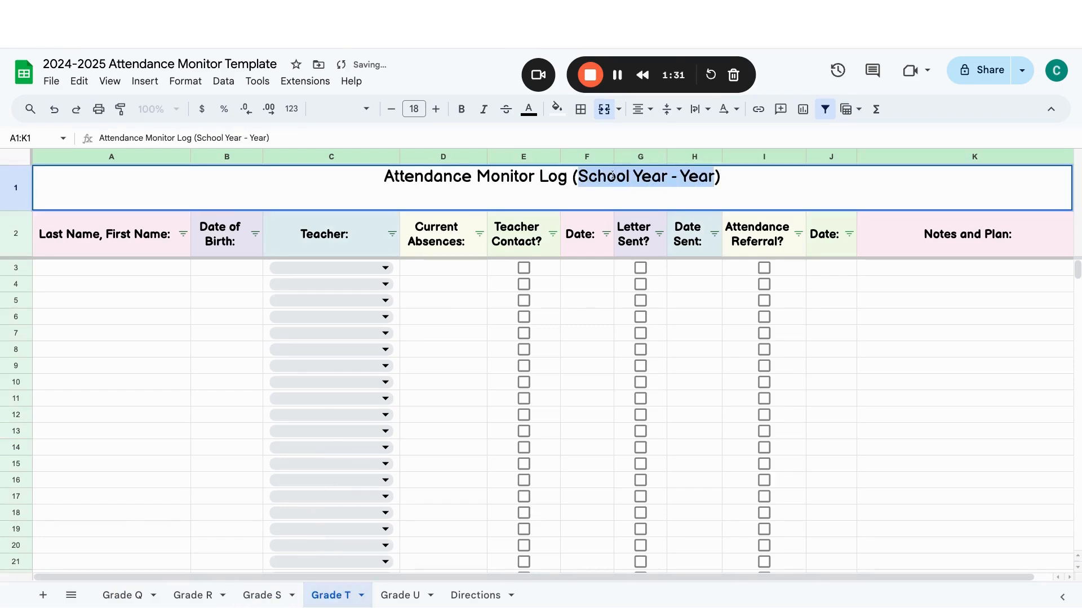
type("(2024-2025")
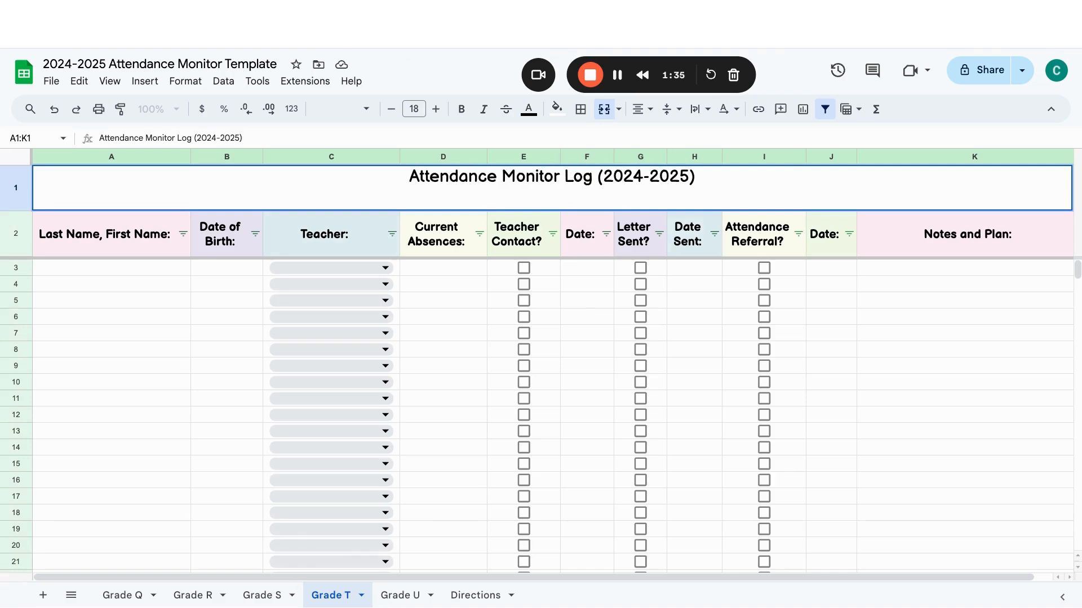
Replace the school year placeholder in the Grade U sheet's title with the copied 2024-2025.
left_click(400, 596)
double_click(650, 188)
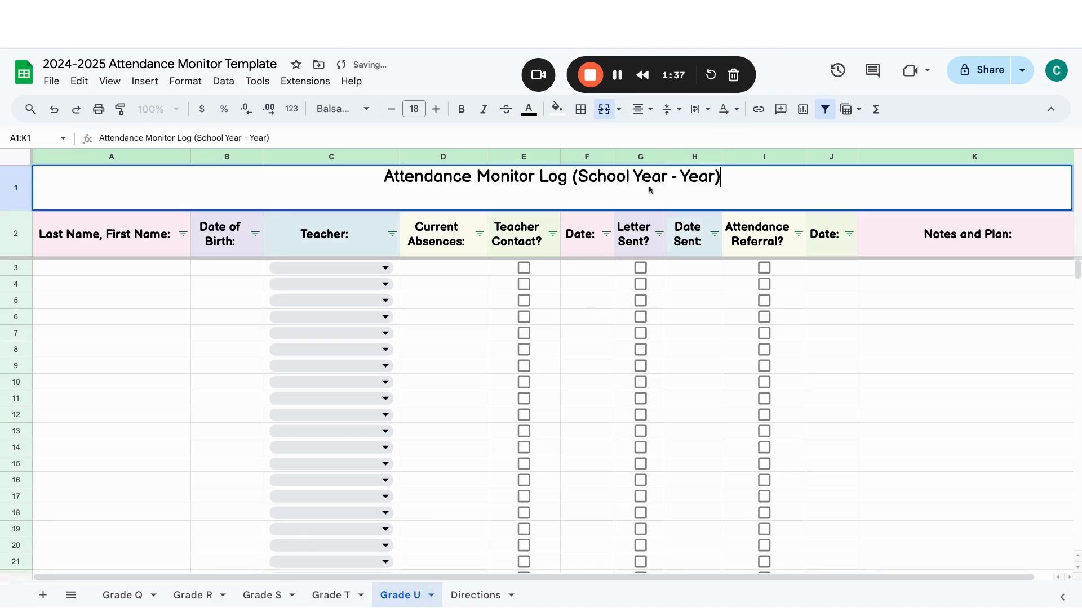
left_click_drag(579, 176, 715, 177)
key("ctrl+v")
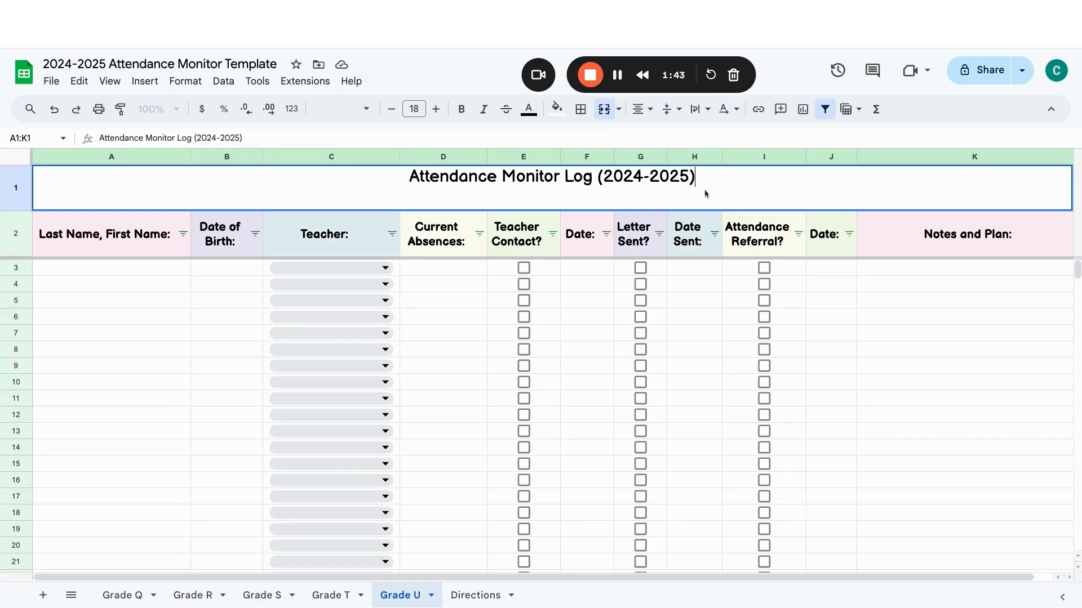
left_click(368, 180)
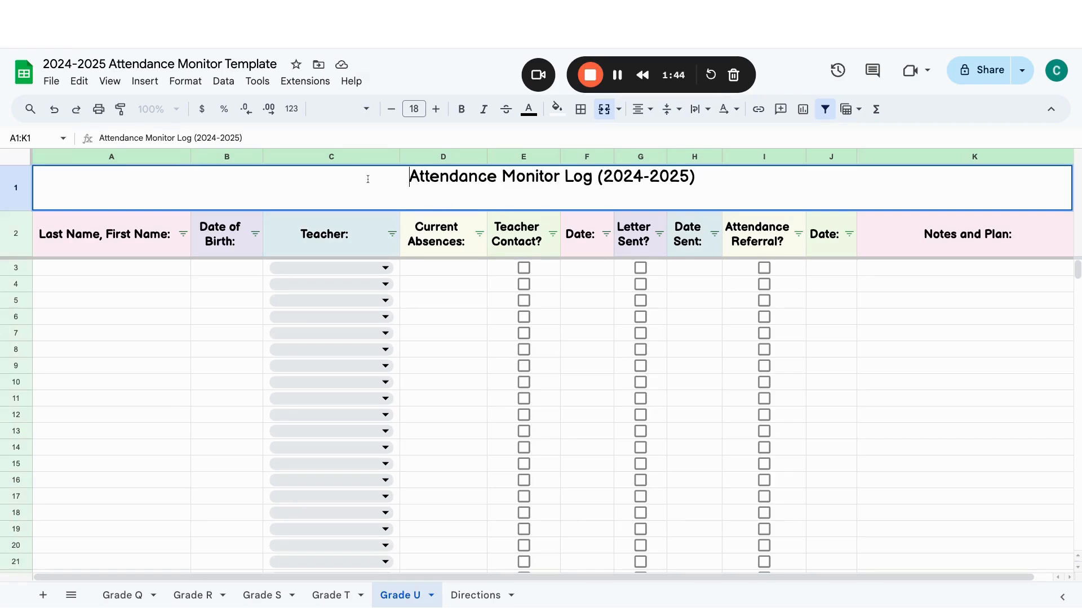
left_click(134, 596)
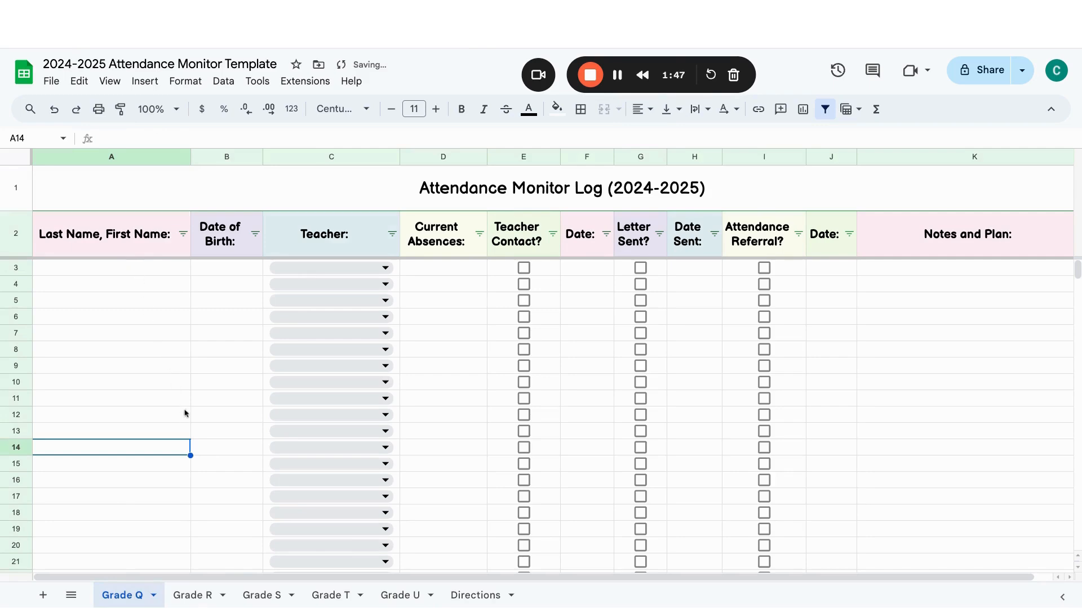
left_click(191, 596)
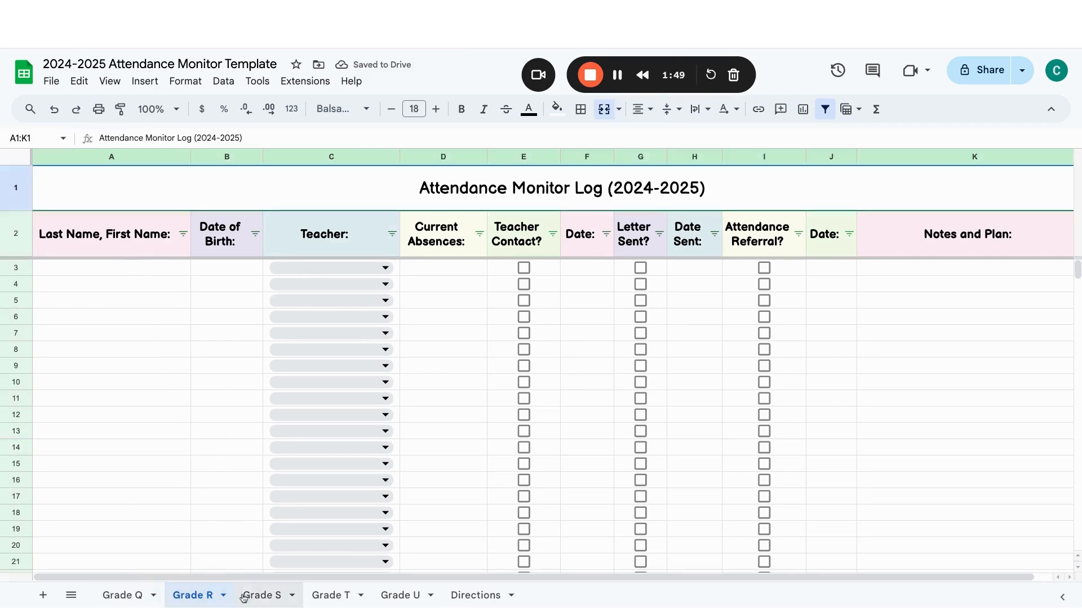
left_click(248, 596)
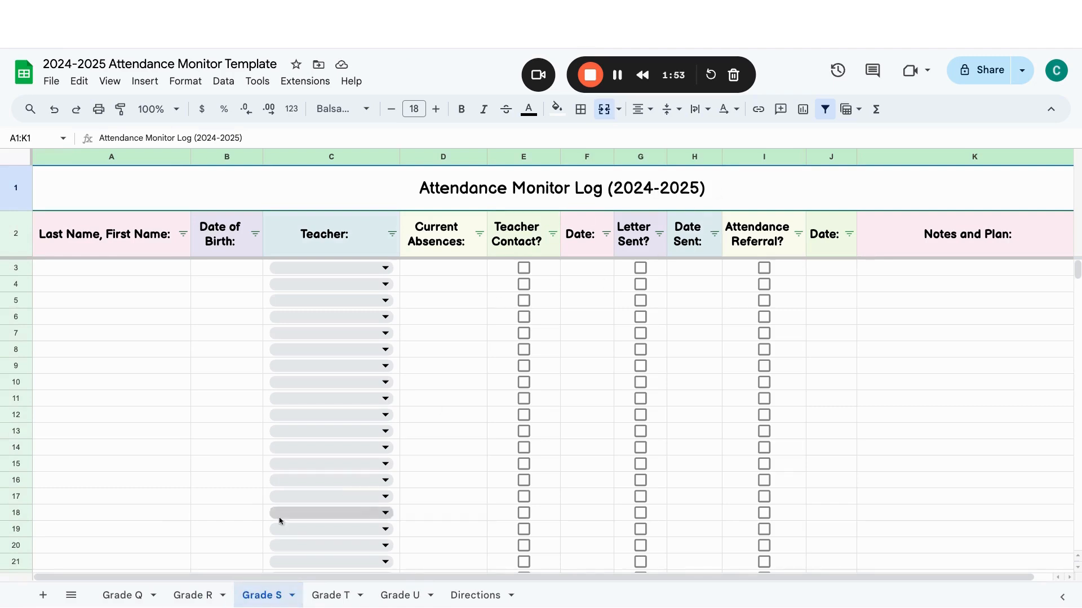
Enter the test text "dffd" in cell A7 of the Grade Q sheet and erase it again.
left_click(124, 596)
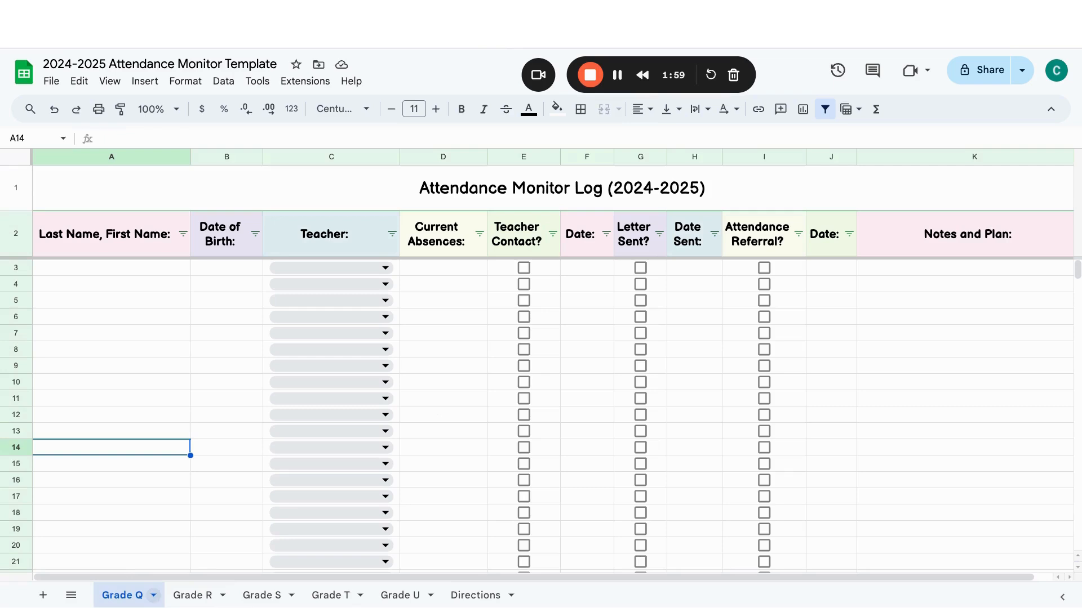
left_click(107, 334)
type("dffd")
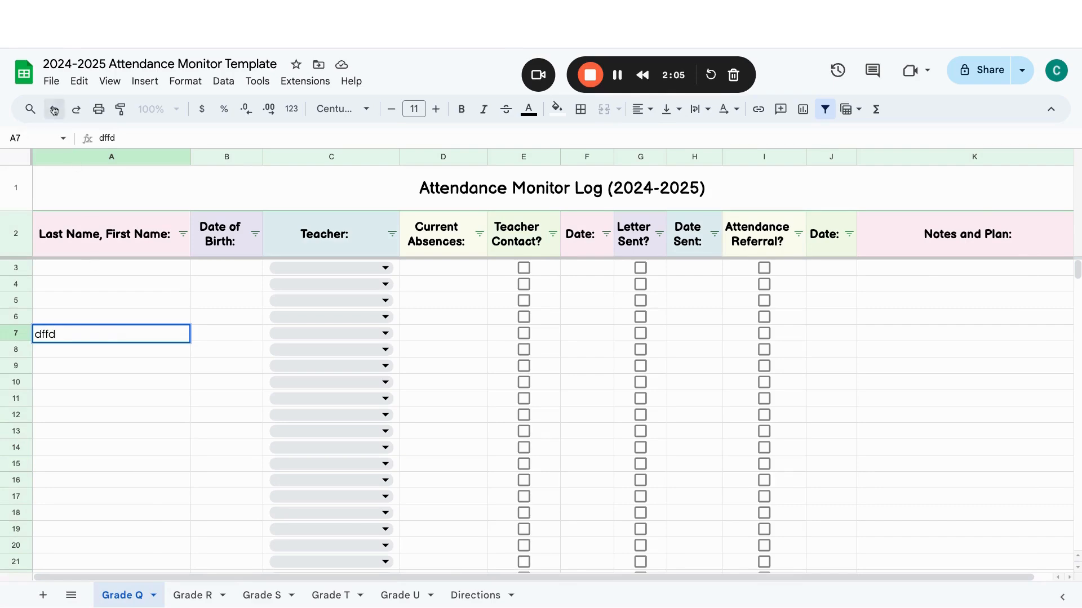
double_click(79, 336)
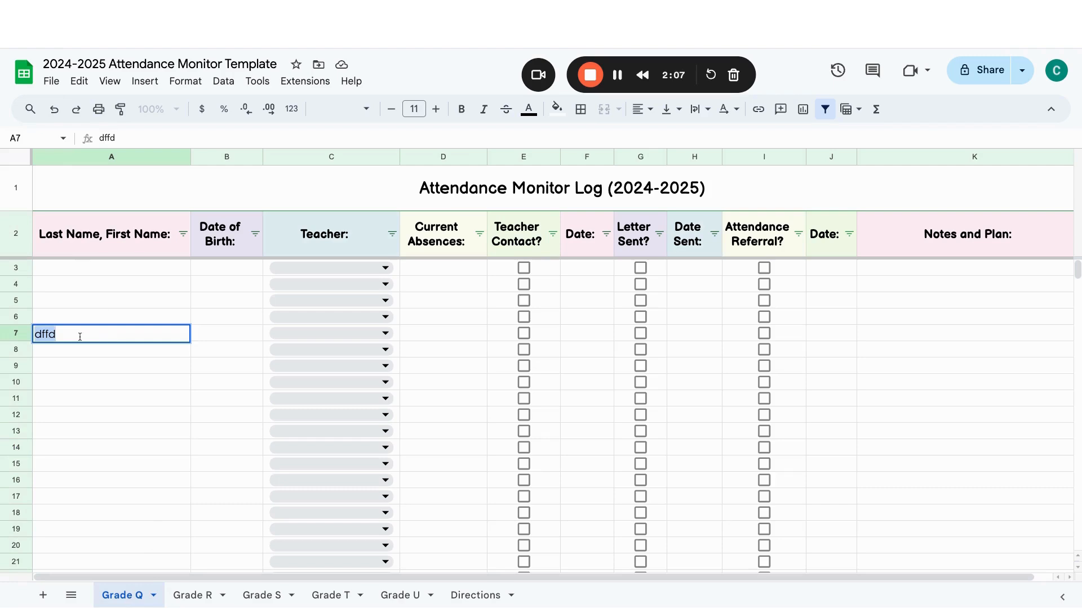
left_click(90, 337)
key("BackSpace")
key("BackSpace")
key("BackSpace")
key("BackSpace")
left_click(122, 284)
left_click(124, 274)
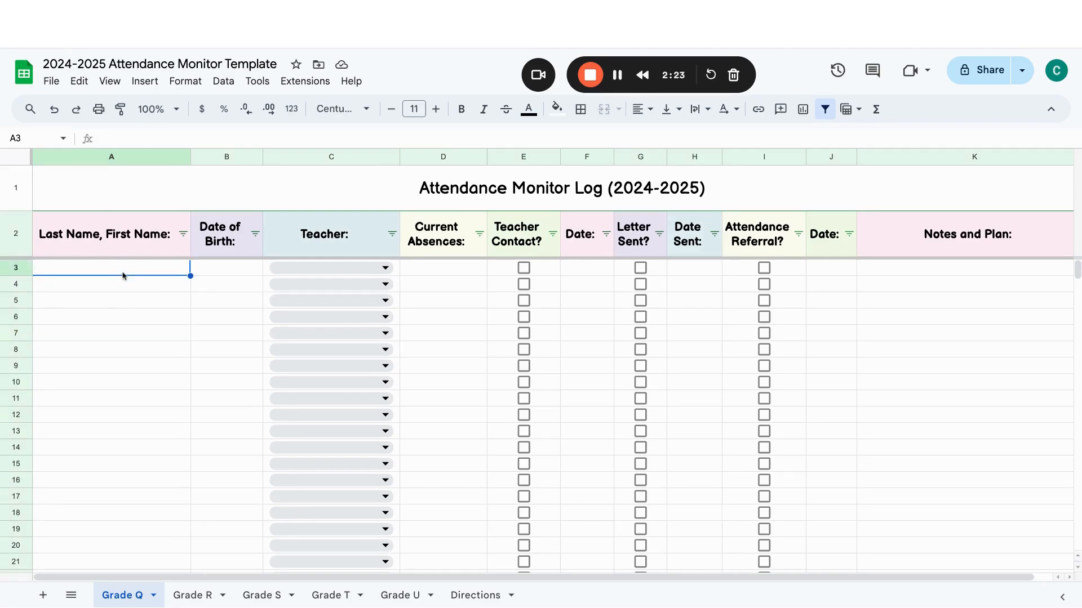
Show the spreadsheet's version history options without choosing one.
left_click(49, 84)
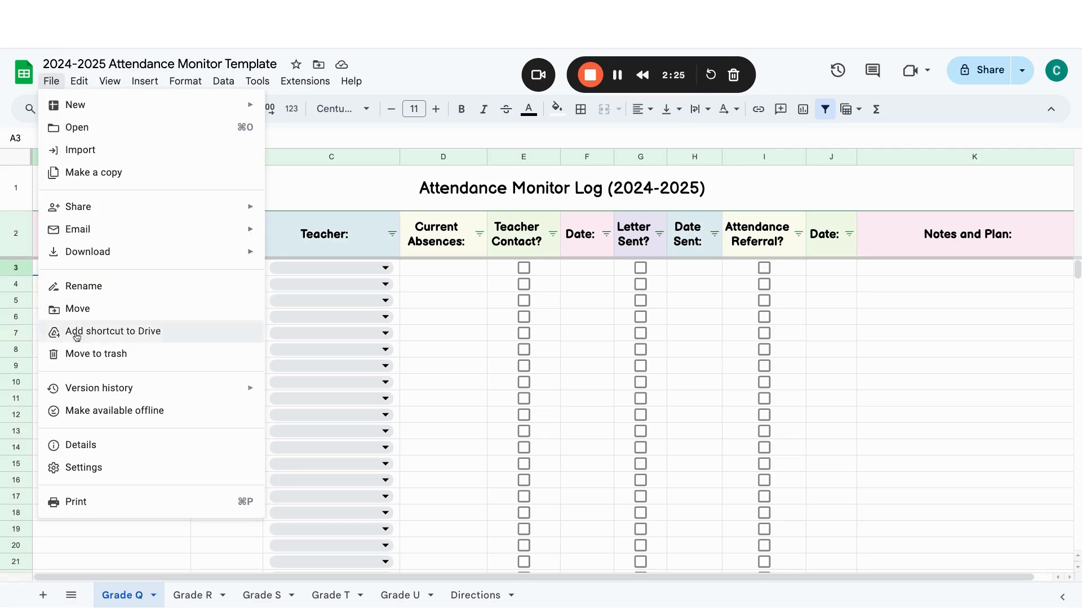
mouse_move(79, 386)
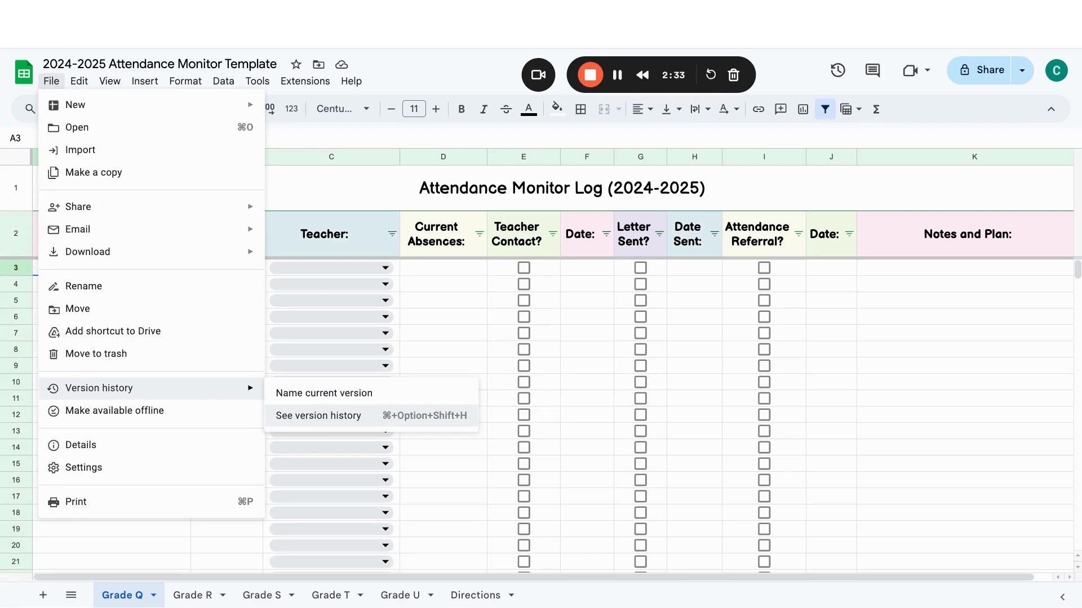
left_click(833, 302)
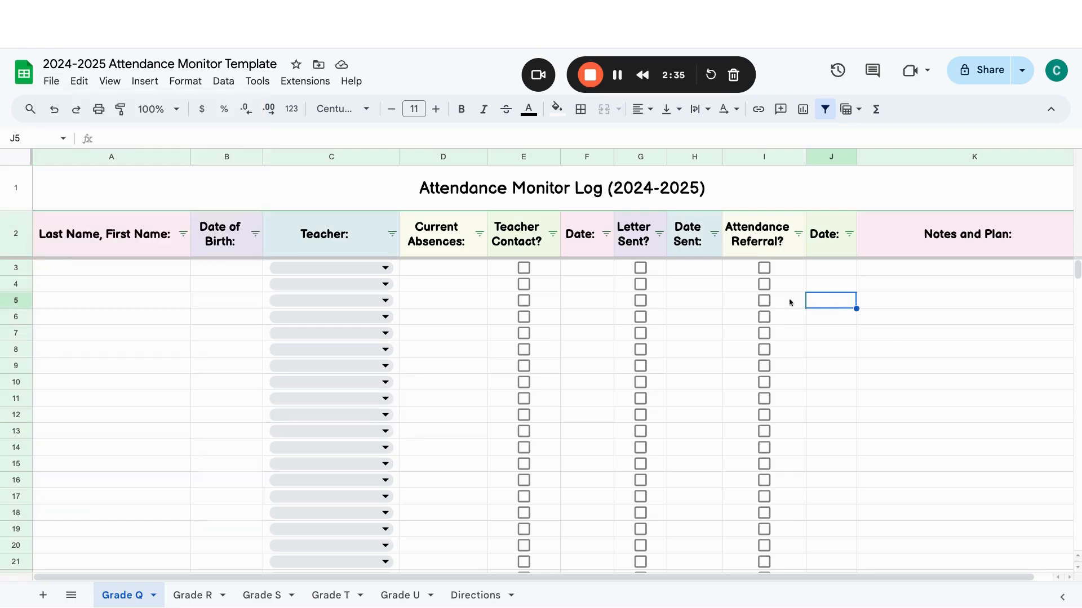
left_click(890, 337)
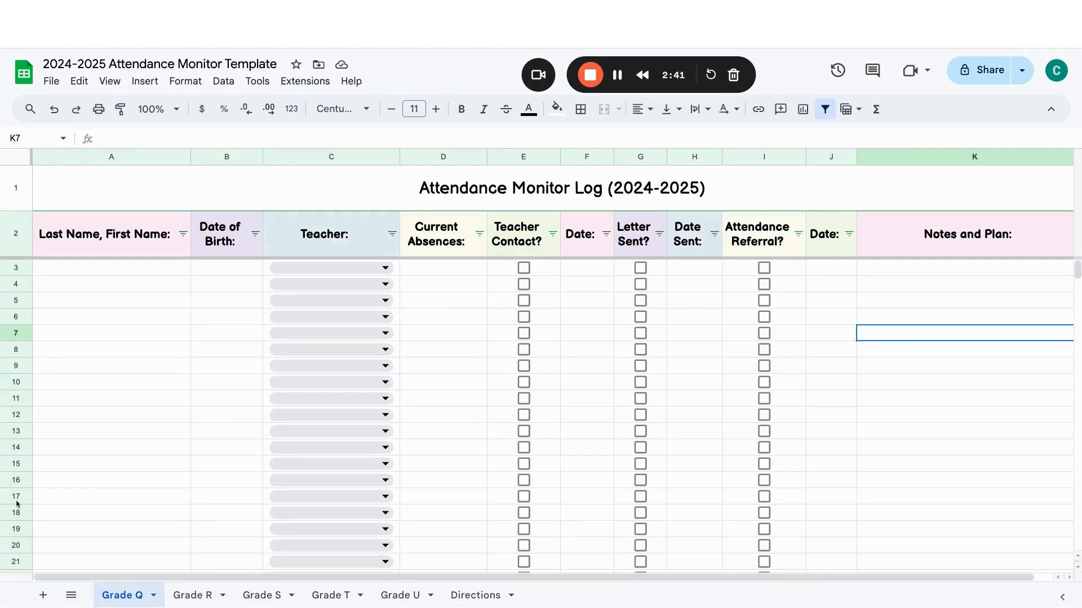
Rename the Grade Q sheet to Grade K.
right_click(117, 600)
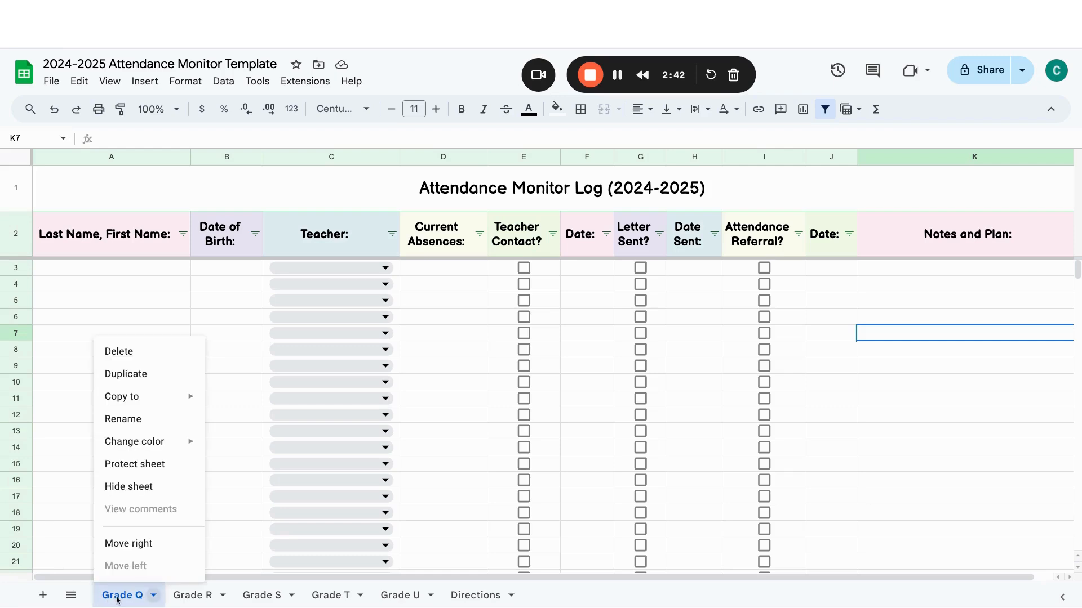
left_click(139, 420)
left_click(151, 595)
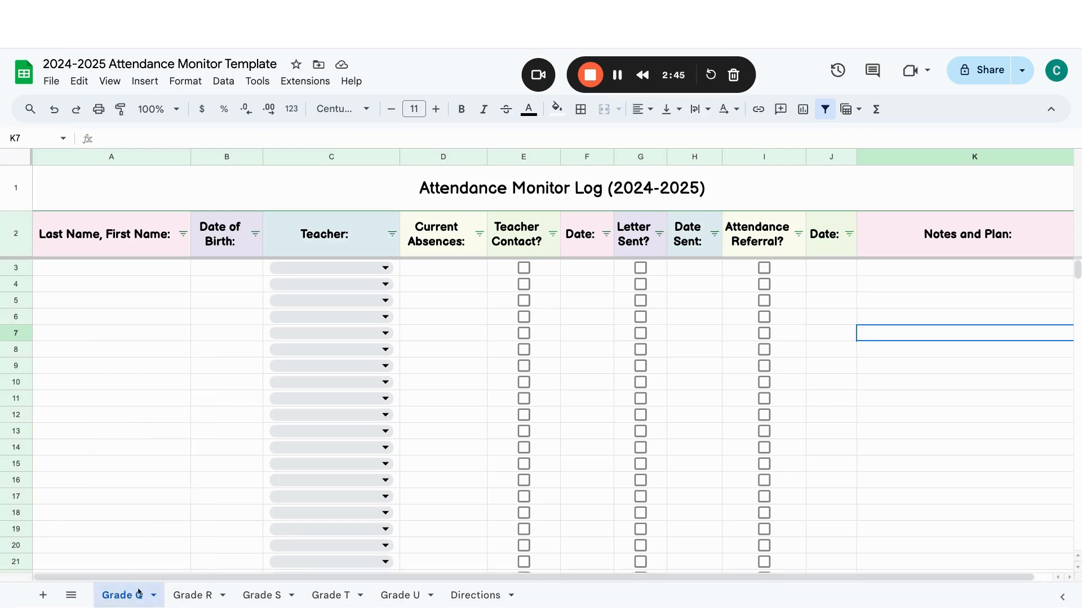
right_click(140, 592)
left_click(144, 422)
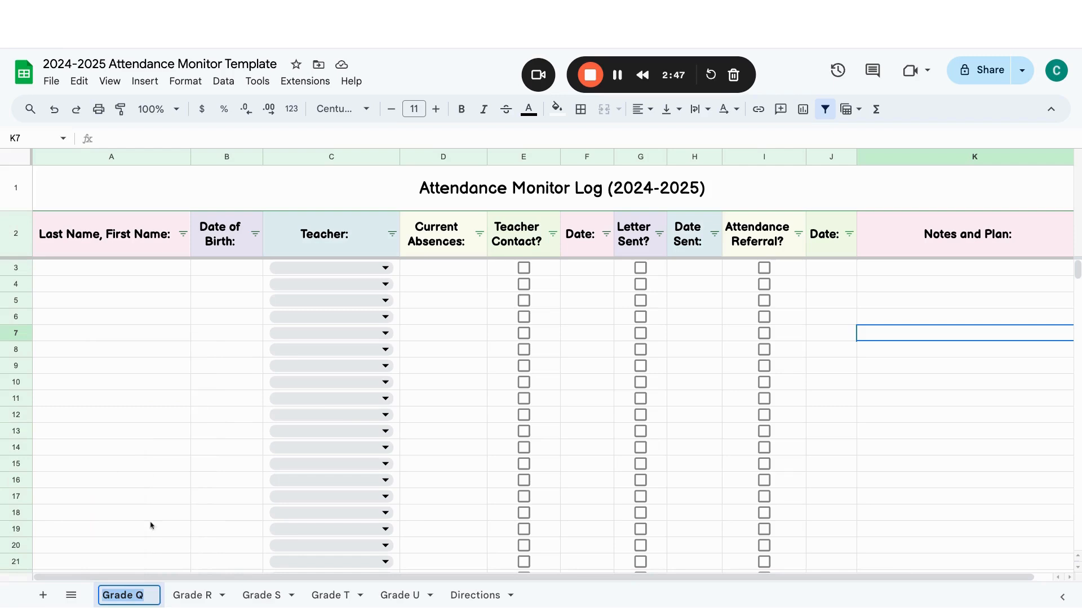
double_click(141, 598)
type("K")
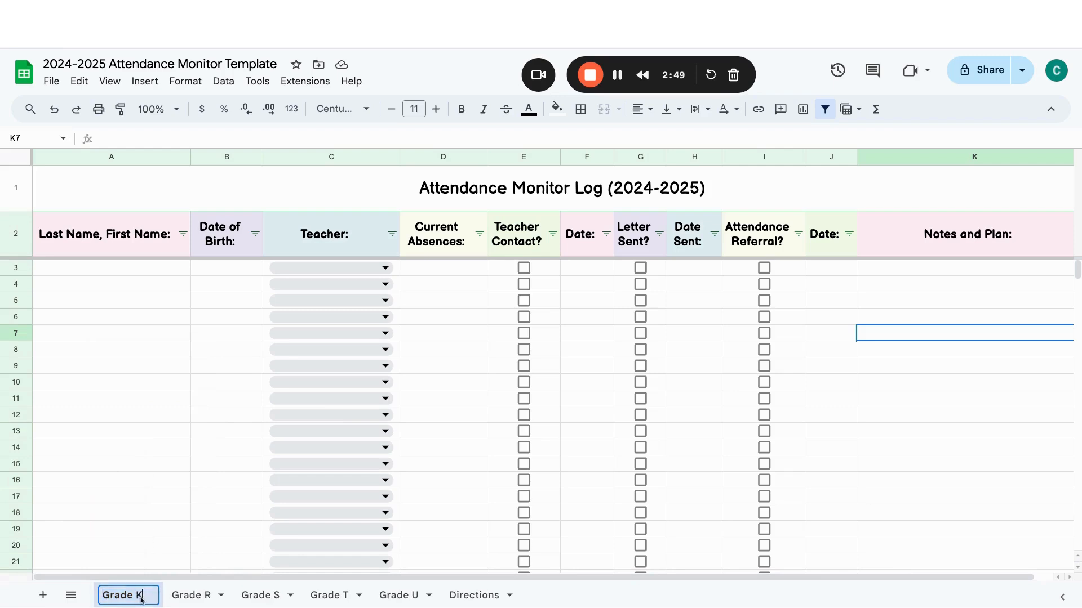
Rename the Grade R sheet to Grade 1.
left_click(192, 595)
left_click(222, 596)
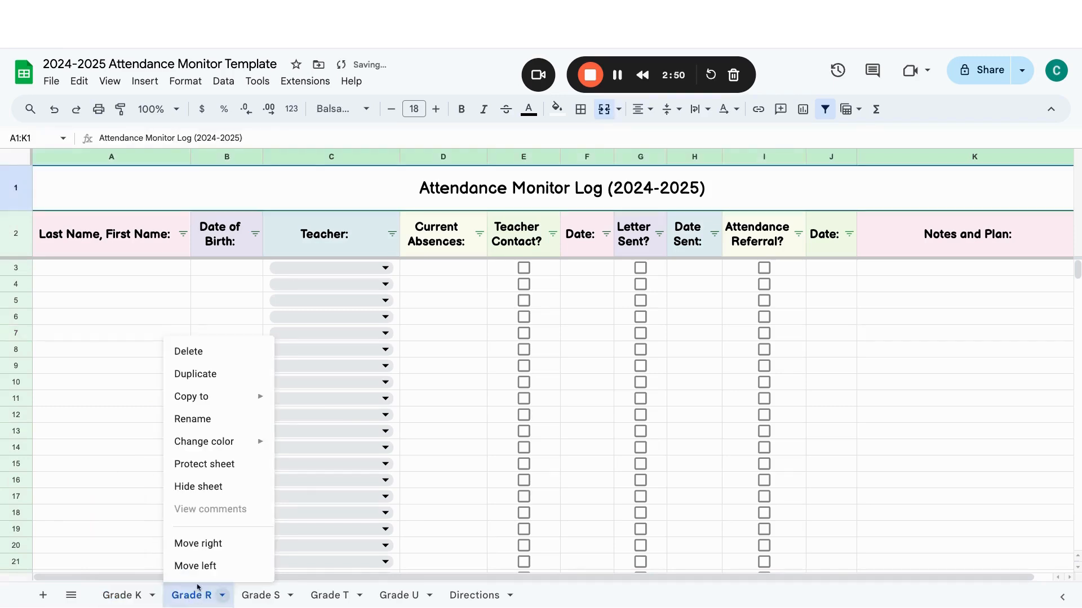
left_click(218, 418)
left_click(205, 596)
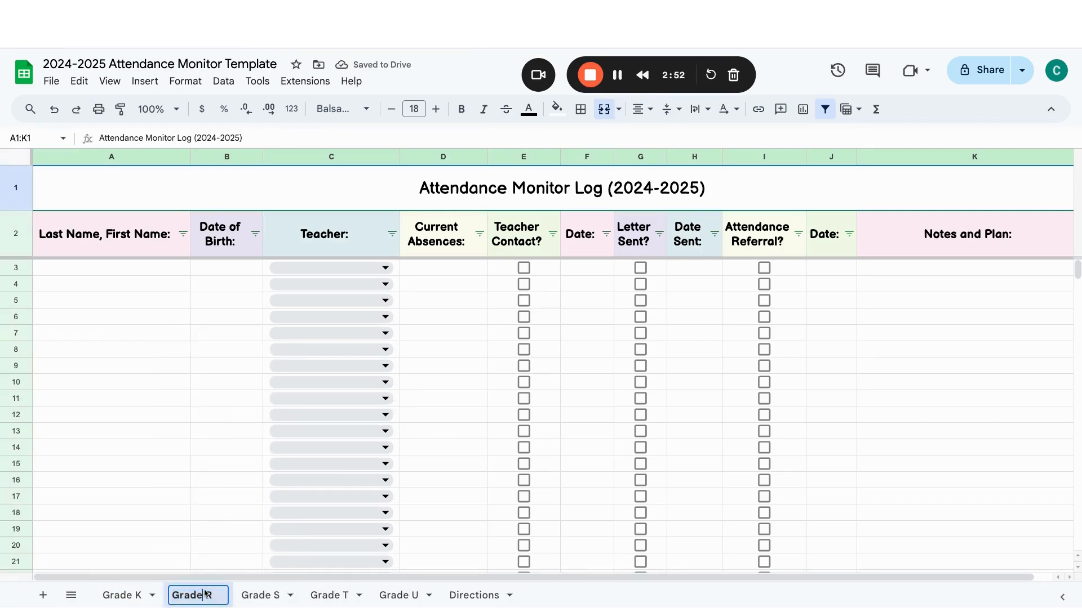
Rename the Grade S sheet to Grade 2.
left_click(272, 596)
right_click(272, 596)
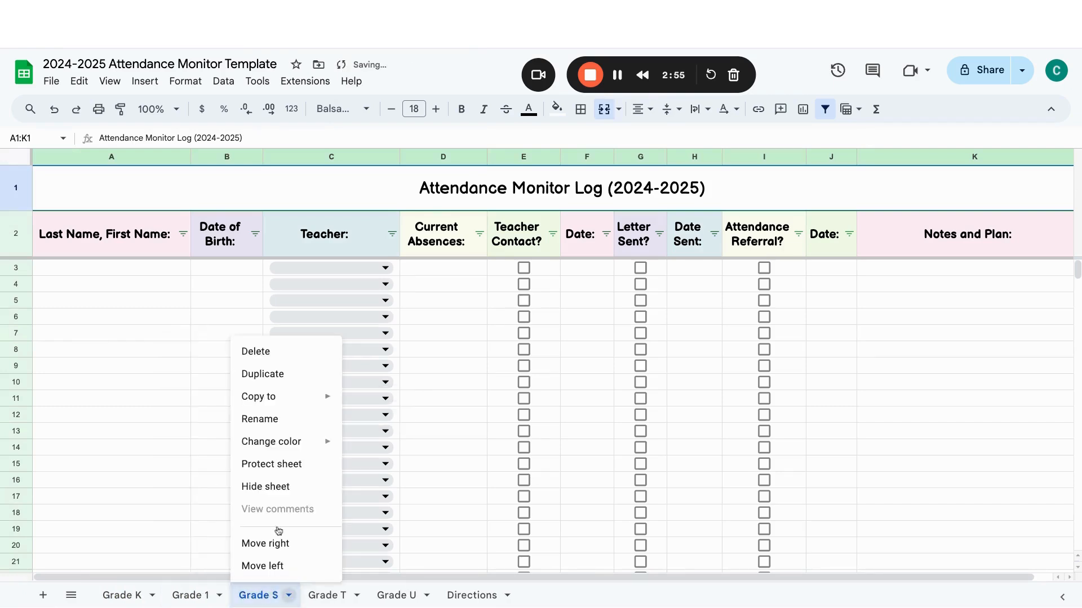
left_click(296, 423)
key("BackSpace")
type("2")
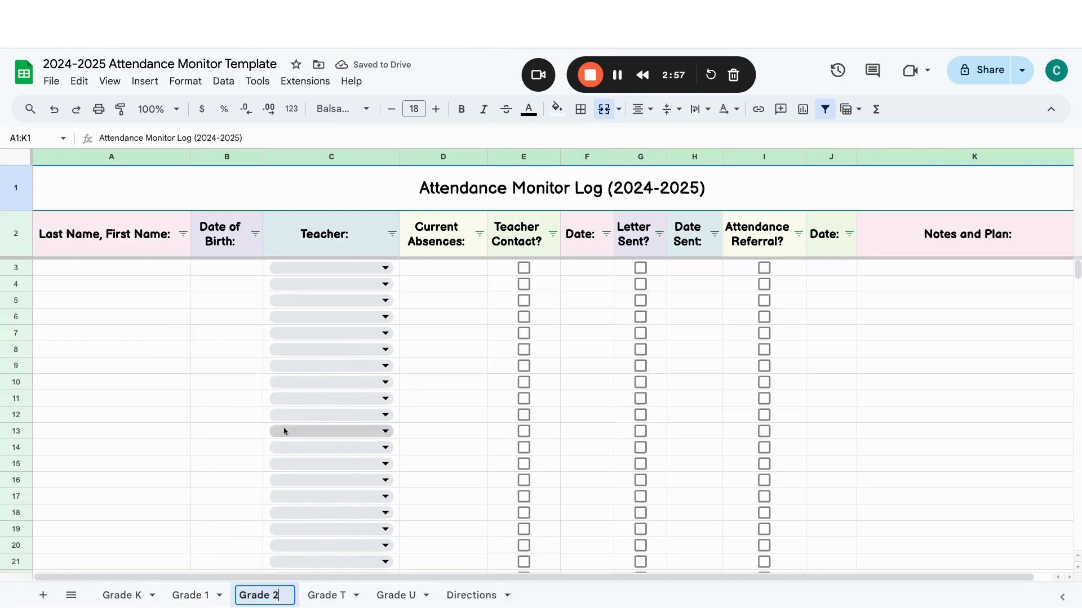
Rename the Grade T sheet to Grade 3.
left_click(332, 597)
right_click(333, 597)
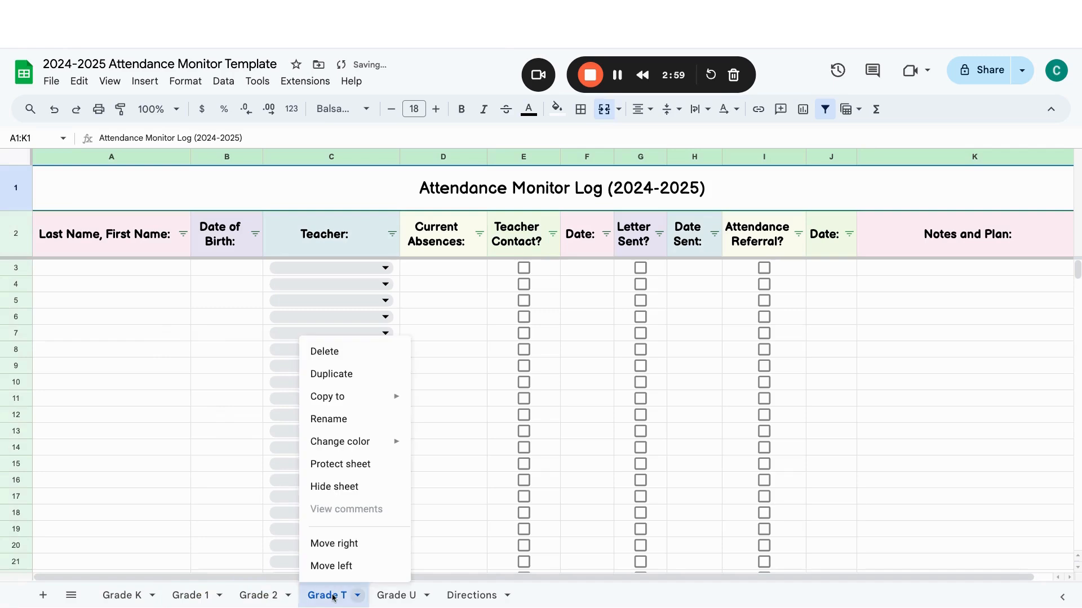
left_click(365, 423)
type("3")
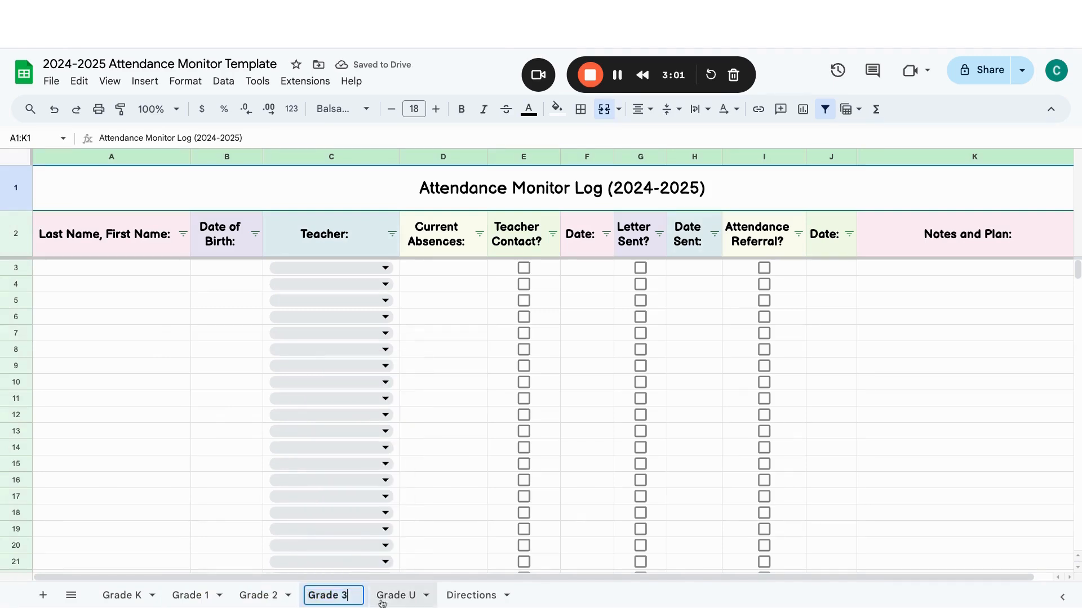
Rename the Grade U sheet to Grade 4.
left_click(398, 597)
right_click(402, 599)
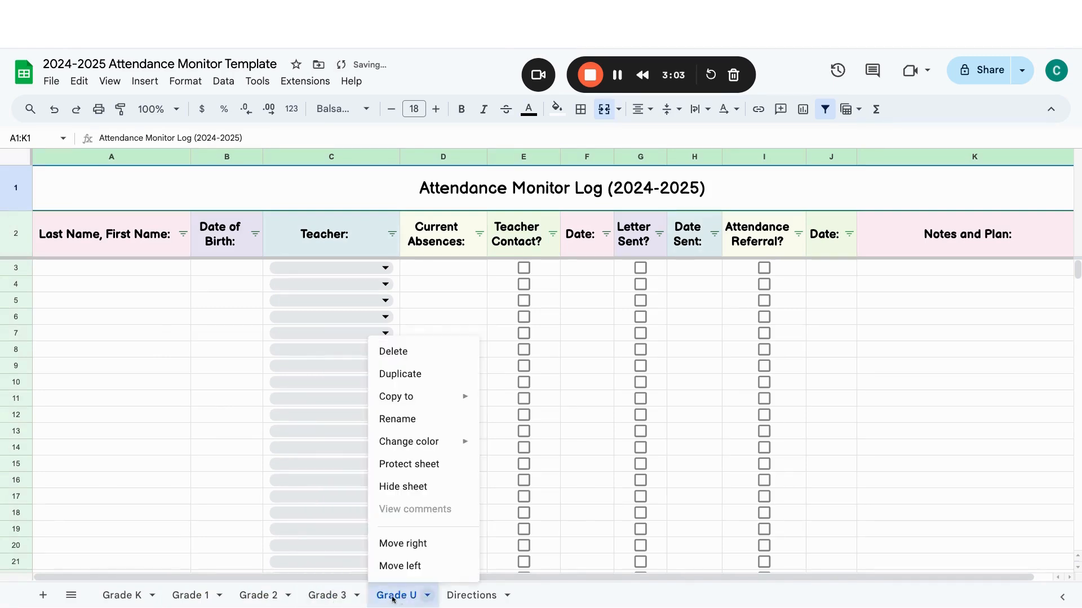
left_click(421, 419)
left_click(413, 600)
key("Delete")
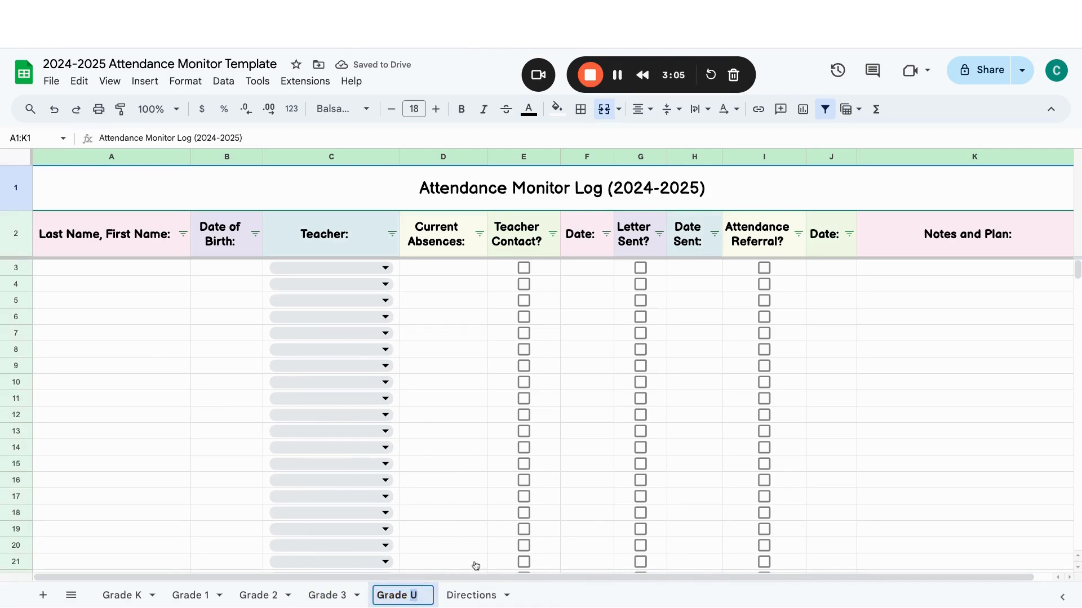
type("4")
key("Return")
Duplicate the Grade 4 sheet.
left_click(309, 595)
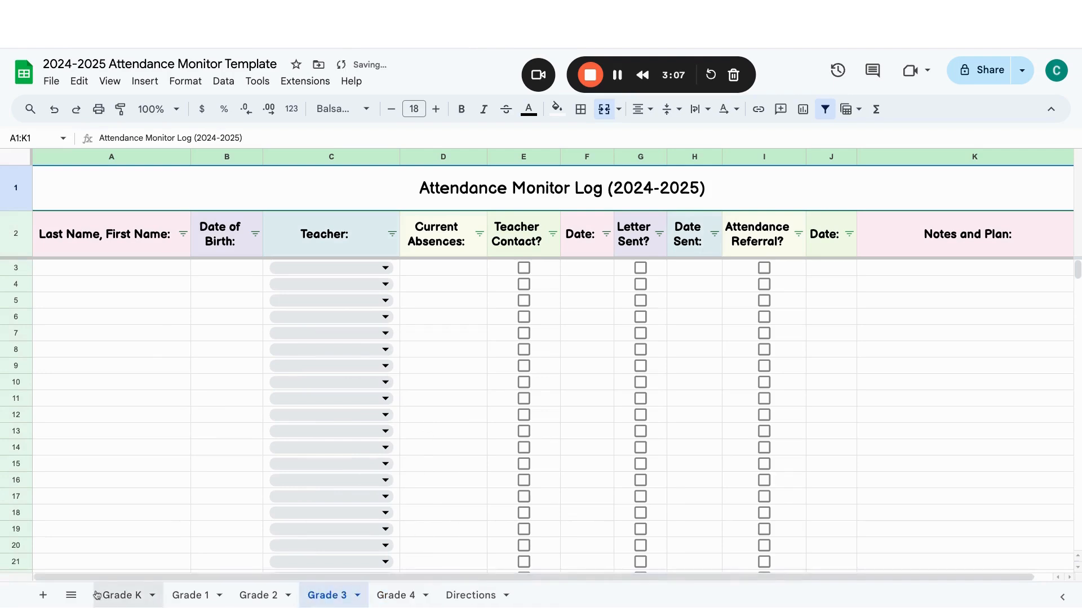
left_click(415, 598)
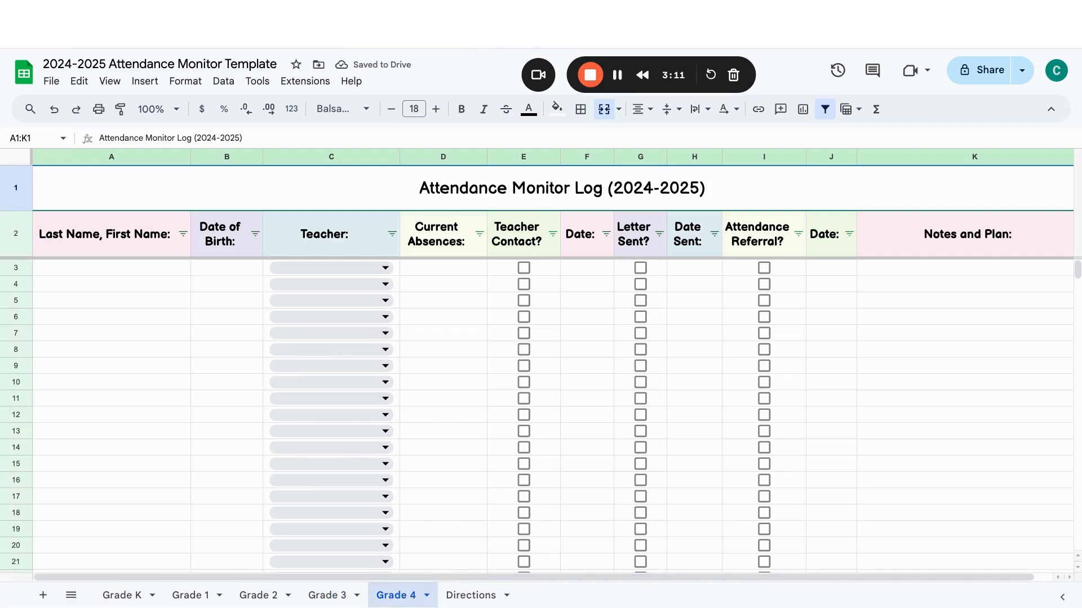
left_click(426, 595)
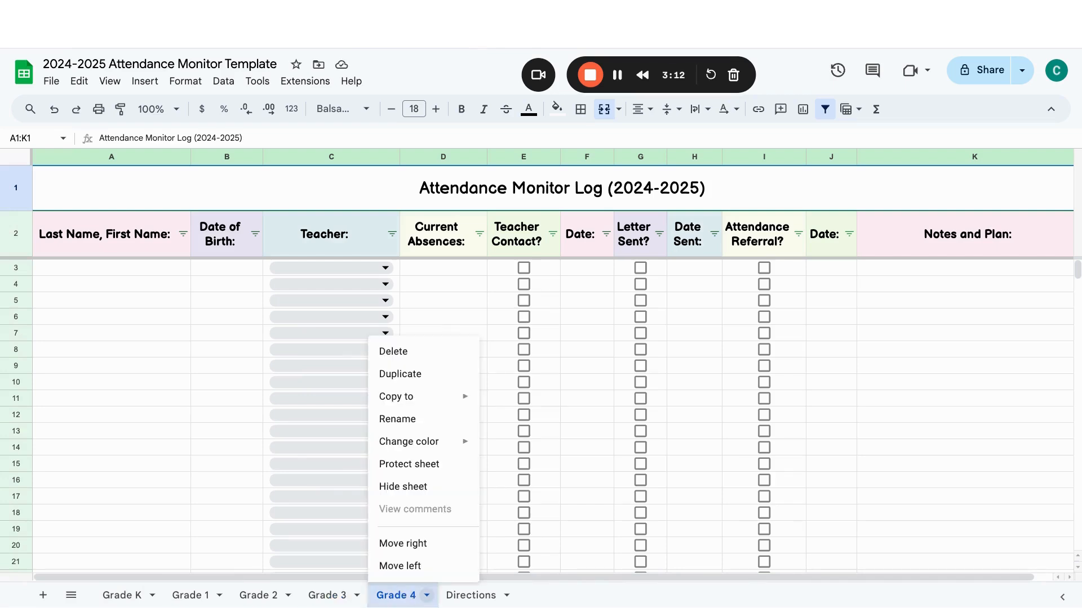
left_click(434, 373)
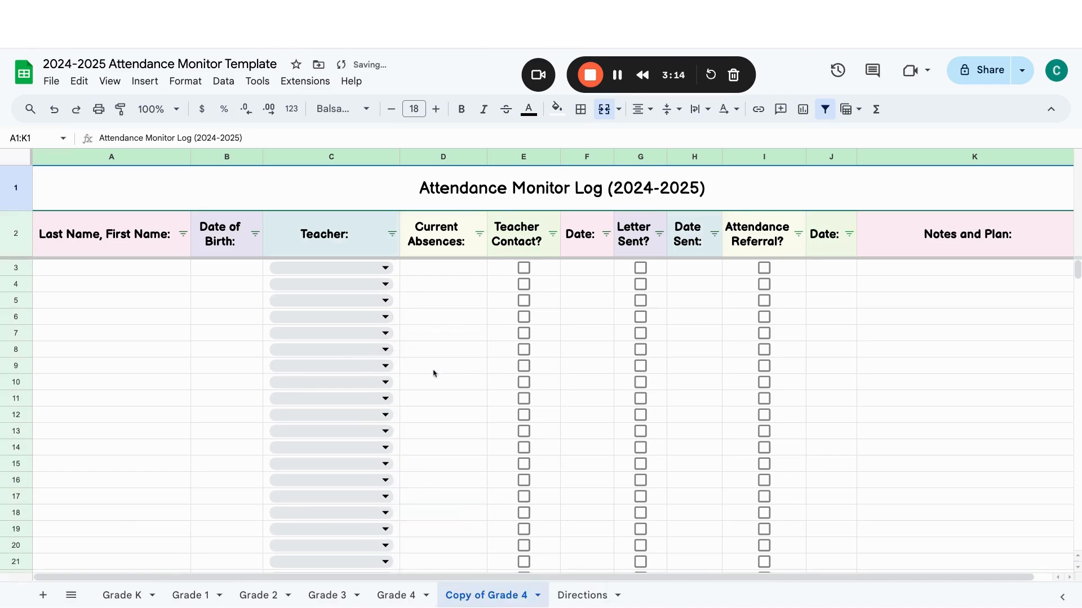
Rename the copy of the Grade 4 sheet to Grade 5.
right_click(478, 597)
left_click(468, 417)
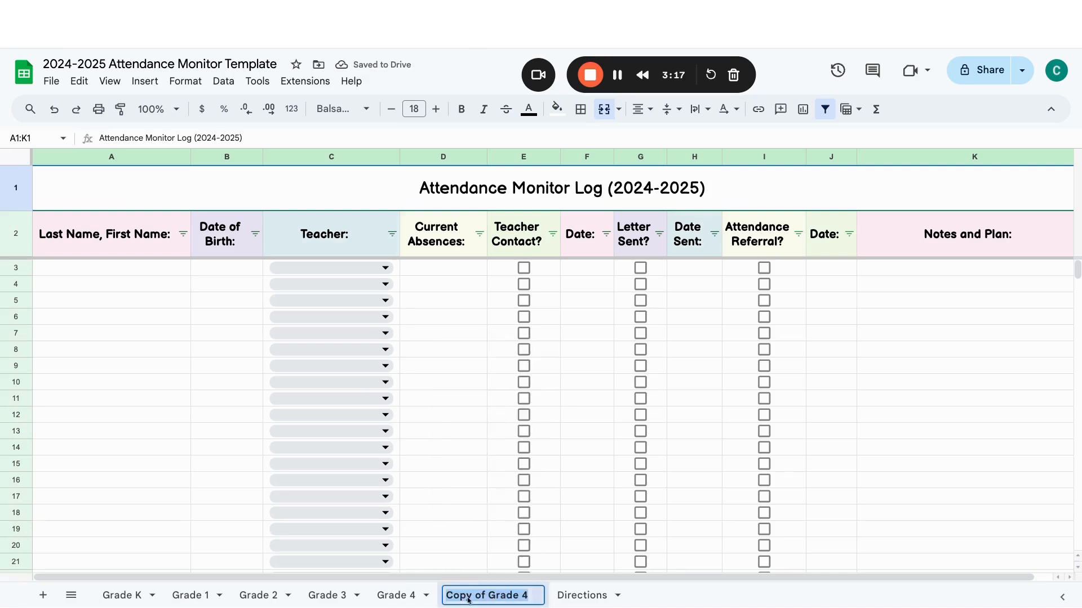
left_click(466, 595)
double_click(465, 596)
key("shift+alt+Right")
key("BackSpace")
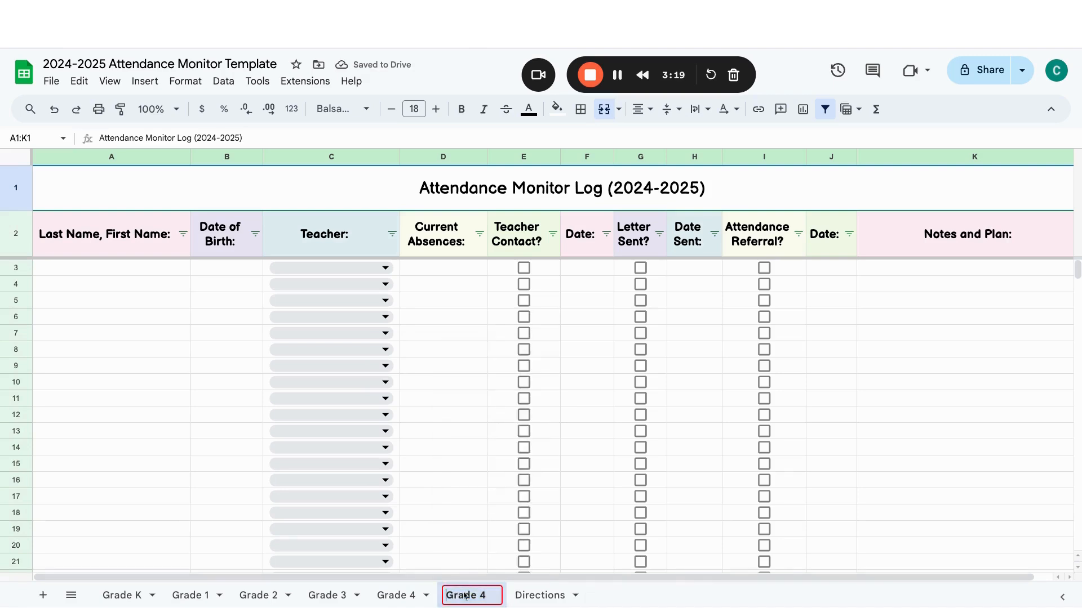
key("BackSpace")
type("5")
key("Return")
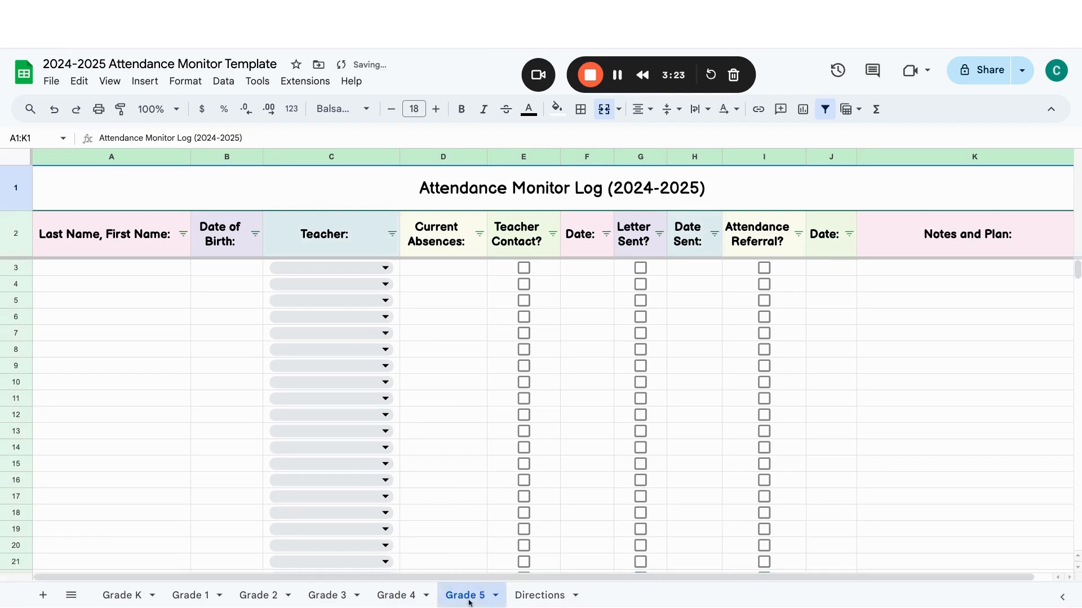
Delete the Grade 5 sheet from the spreadsheet and confirm the deletion.
right_click(470, 597)
key("Escape")
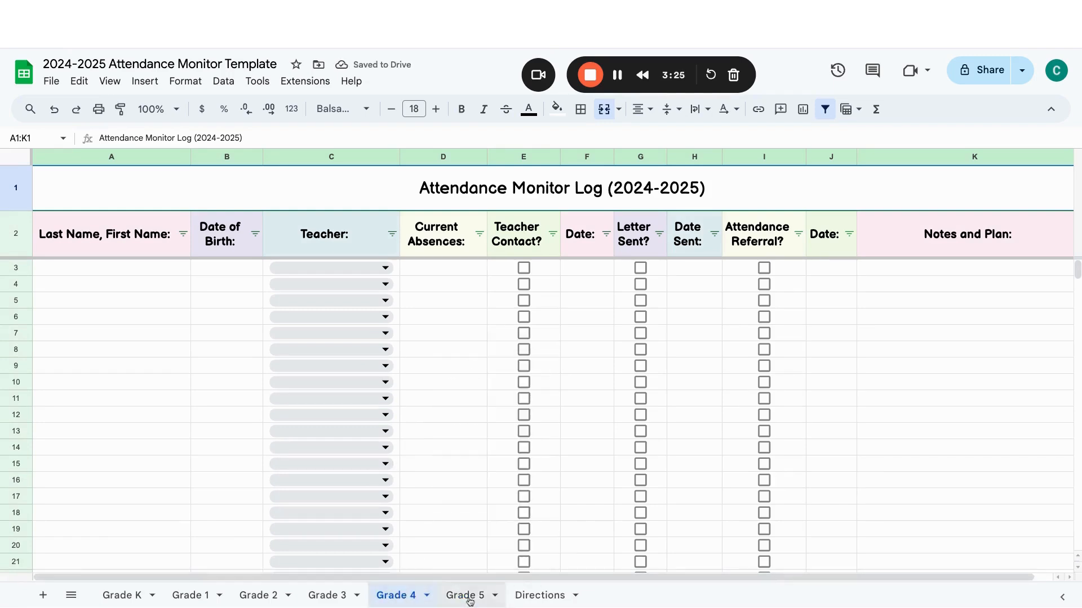
right_click(470, 597)
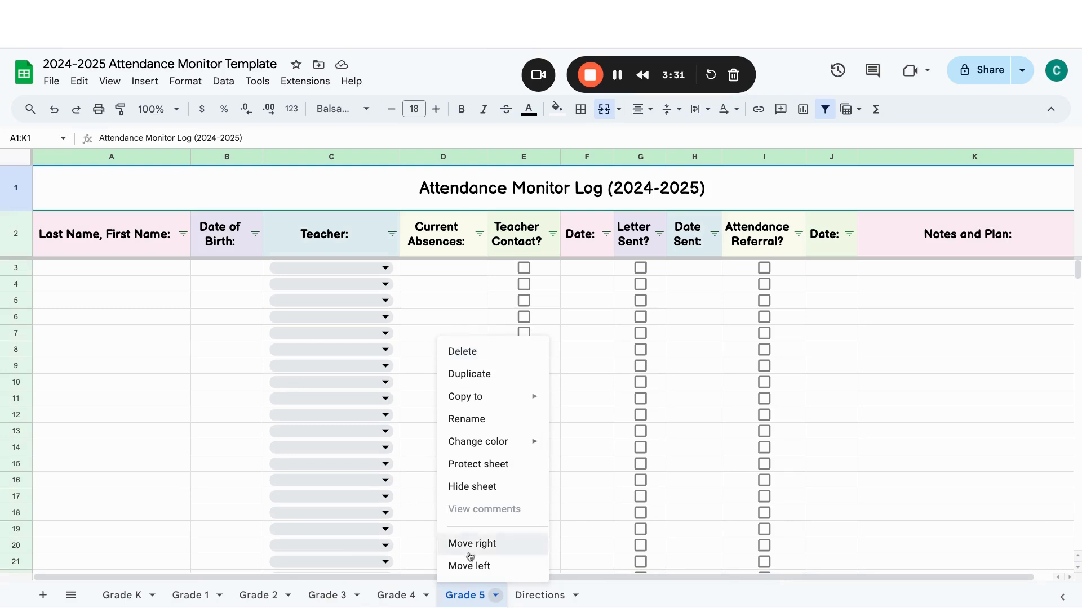
left_click(503, 359)
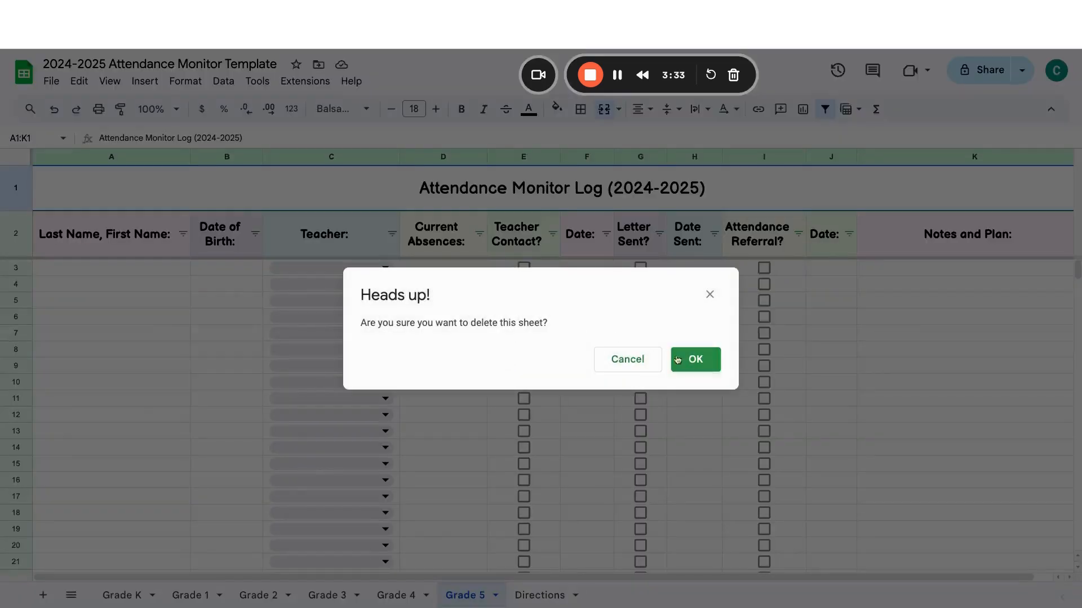
left_click(711, 369)
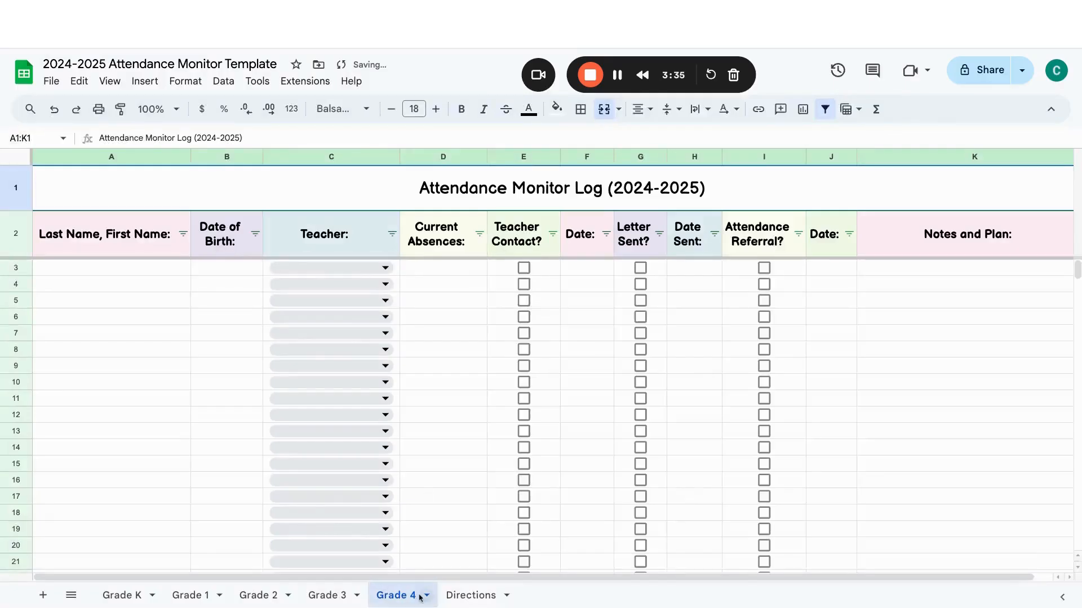
left_click(467, 596)
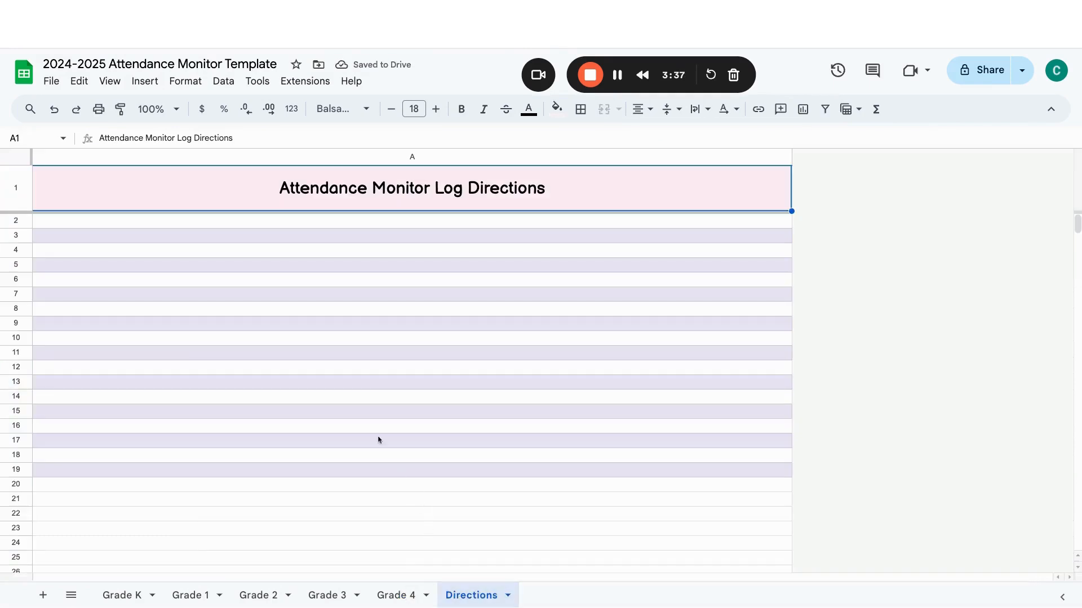
left_click(389, 595)
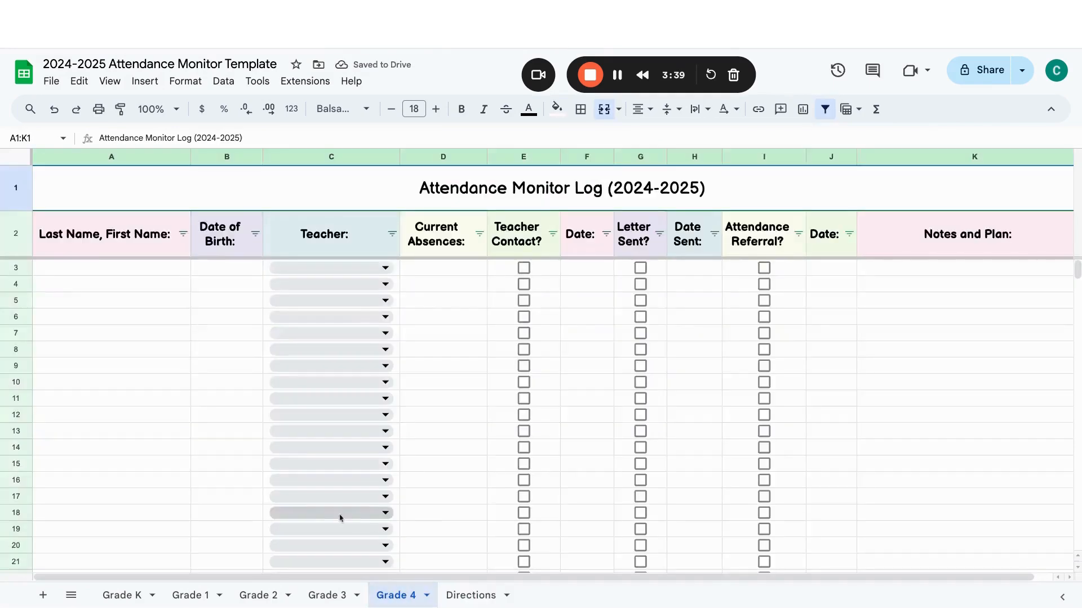
left_click(470, 595)
left_click(417, 597)
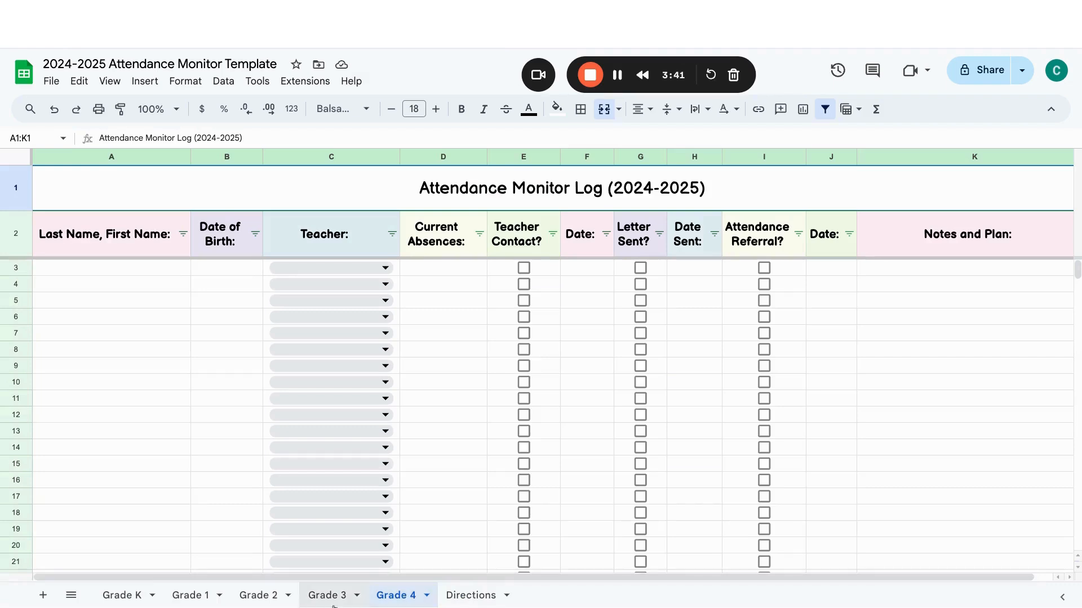
Open the data validation rule of the Teacher dropdown in cell C3 of the Grade K sheet for editing.
left_click(122, 595)
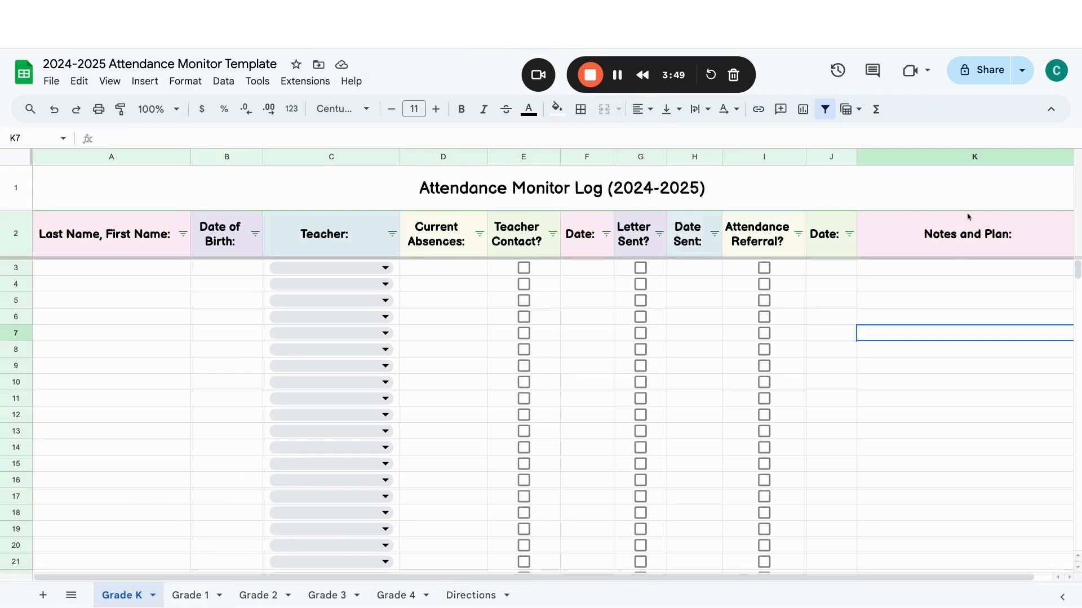
left_click(940, 271)
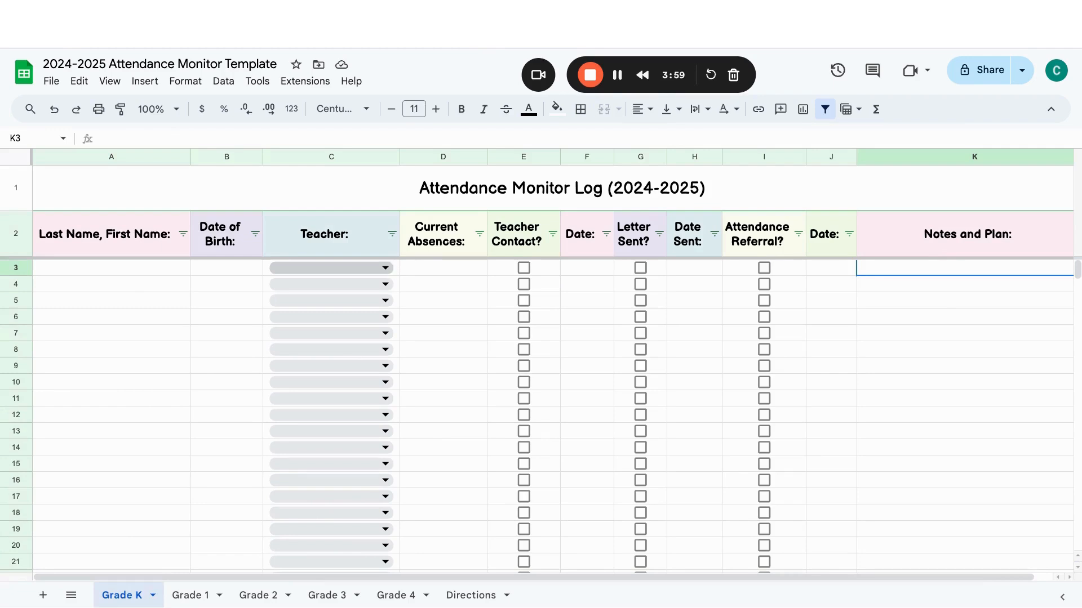
left_click(386, 268)
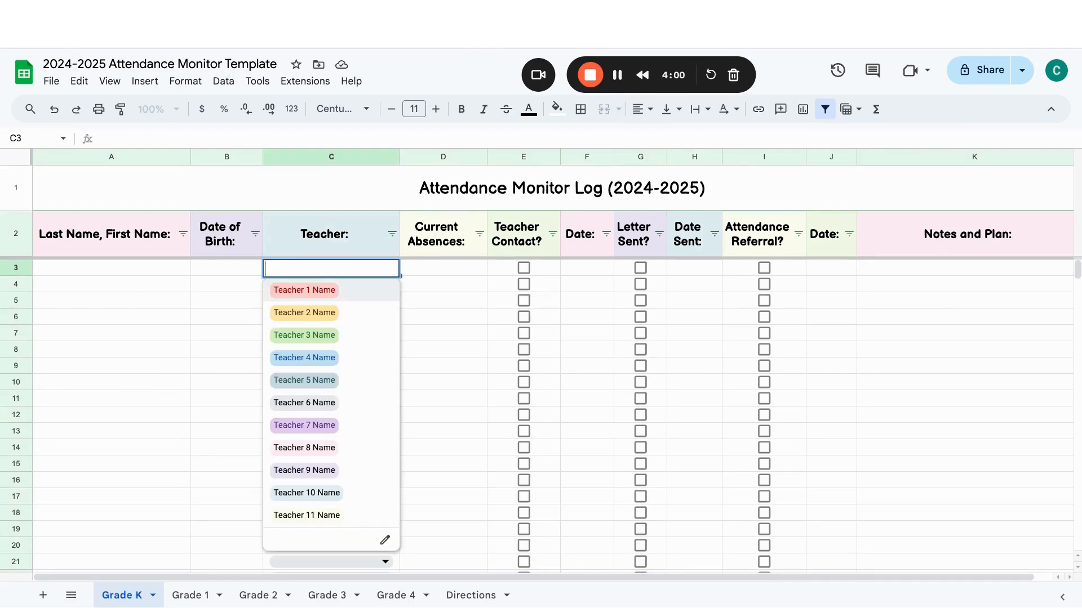
left_click(387, 542)
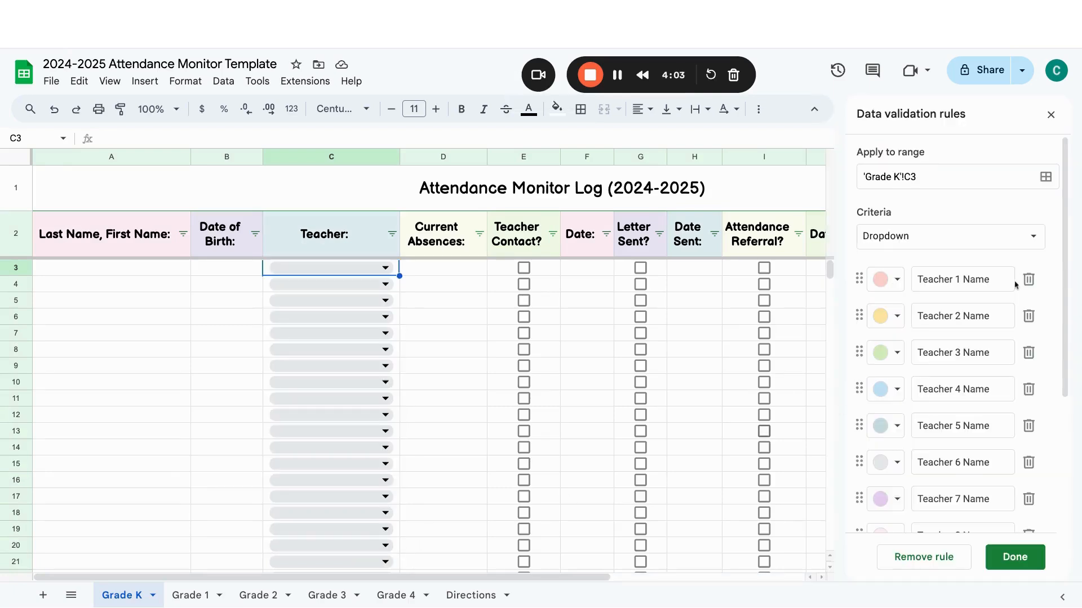
scroll(984, 279, "down", 4)
scroll(946, 172, "up", 4)
Replace the Teacher 1 Name to Teacher 4 Name dropdown options with the actual teachers' names.
triple_click(966, 286)
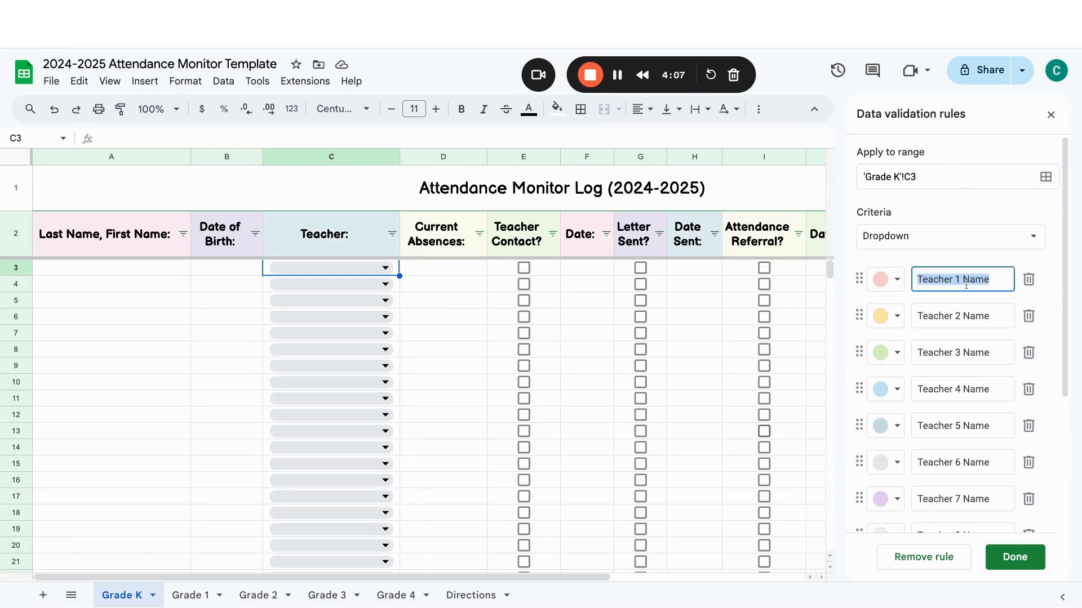
type("Ms. Apple")
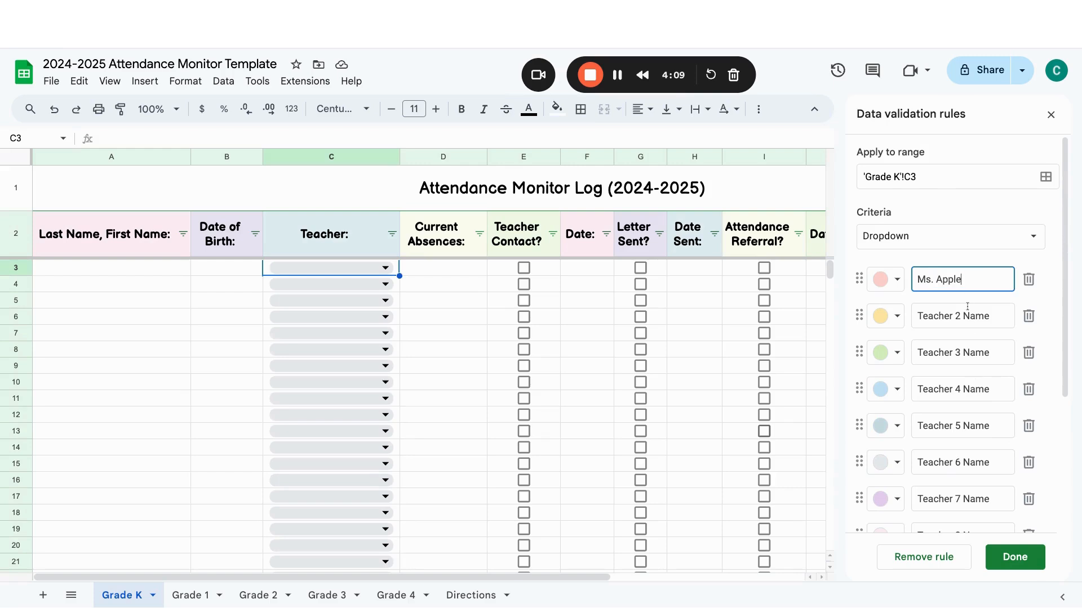
triple_click(967, 307)
type("Ms. Peach")
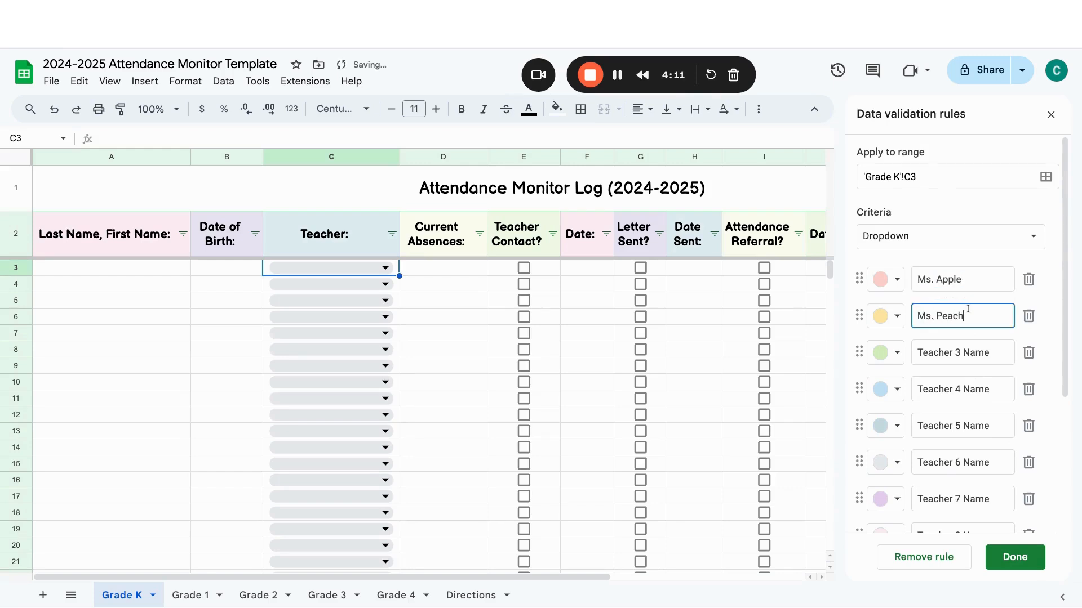
triple_click(979, 342)
type("M")
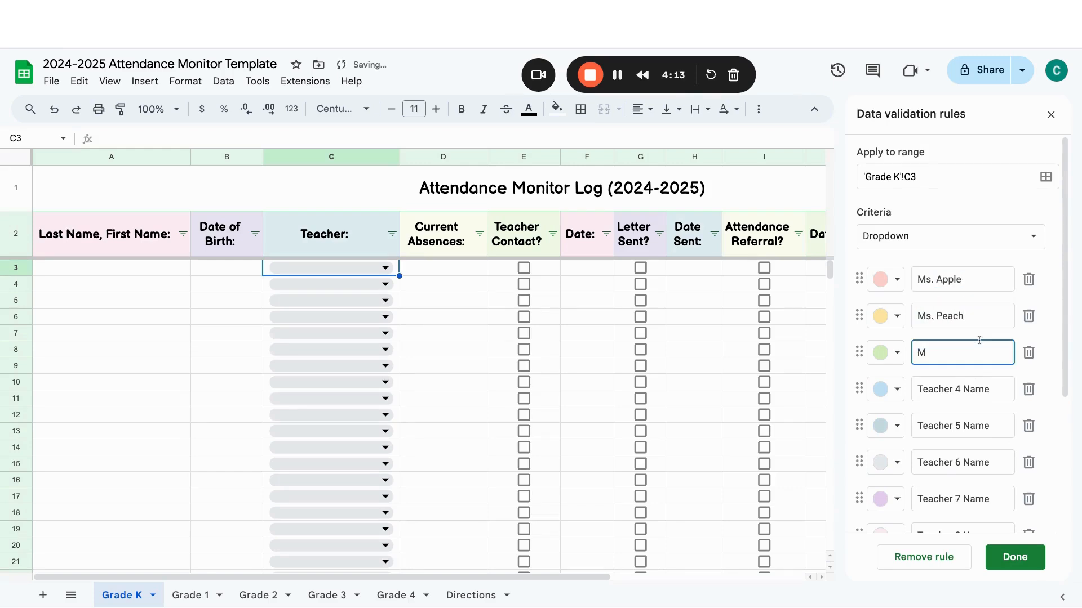
type("s. Grape")
triple_click(962, 381)
type("Mr. P")
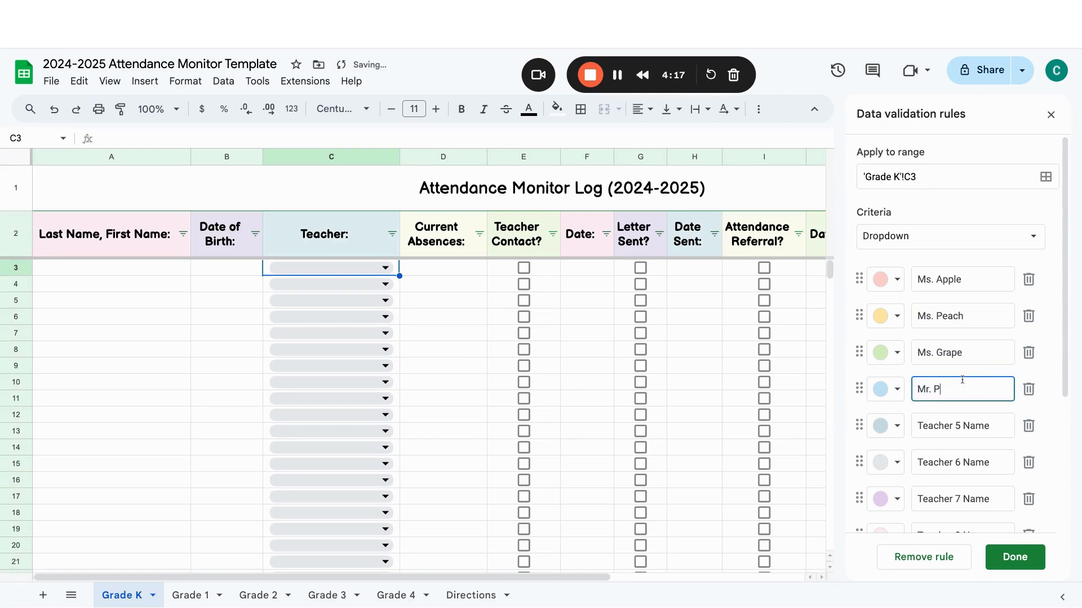
type("ineapple")
Add another item to the end of the teacher dropdown list and set its color to light blue.
left_click(957, 427)
scroll(956, 427, "down", 3)
scroll(956, 426, "down", 1)
scroll(903, 424, "up", 4)
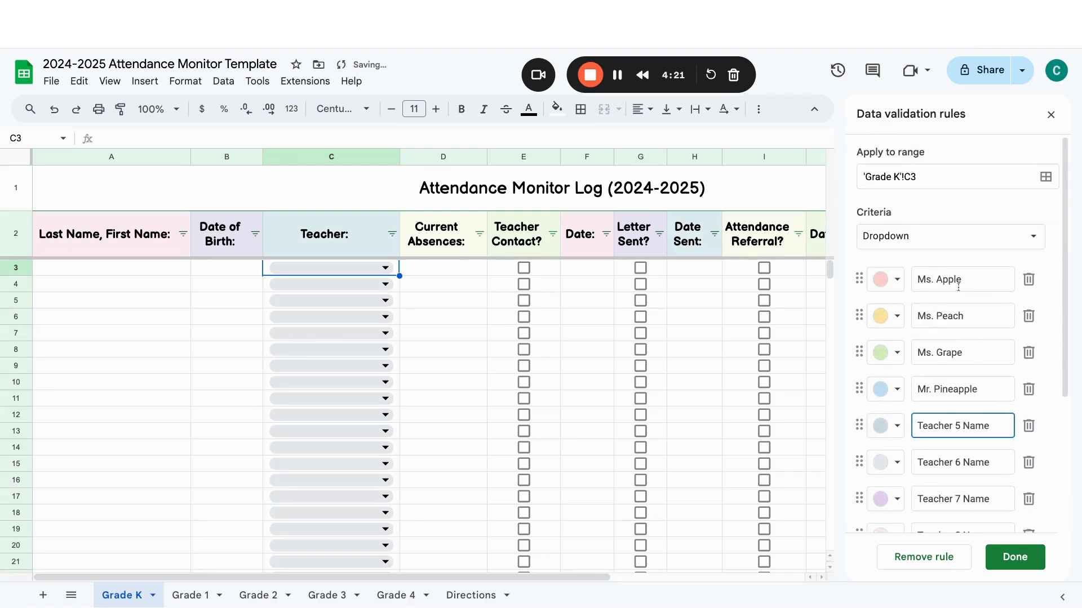
scroll(958, 332, "down", 3)
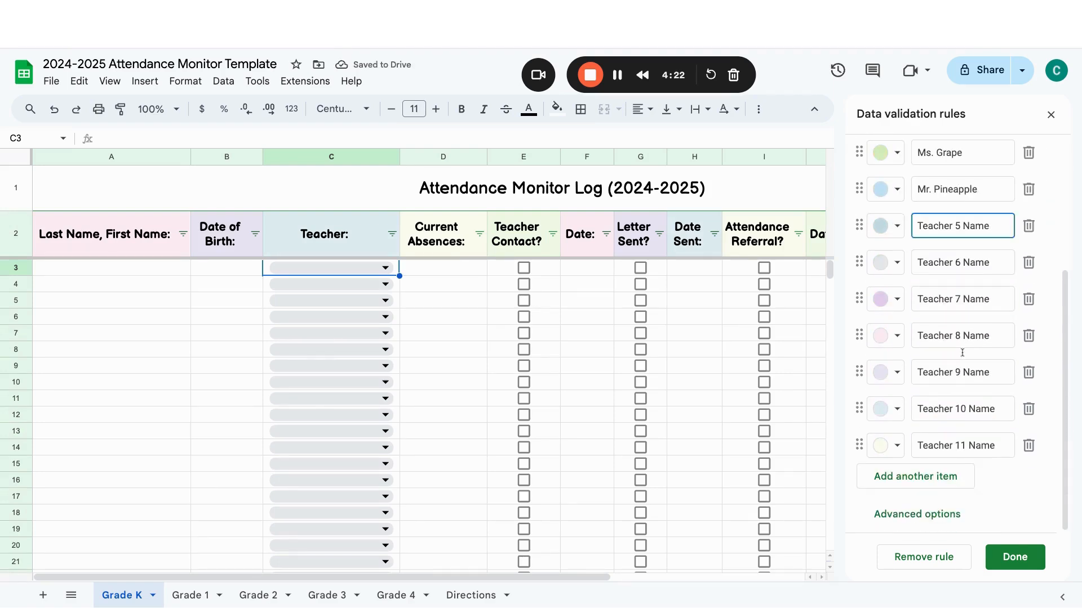
left_click(930, 486)
left_click(889, 452)
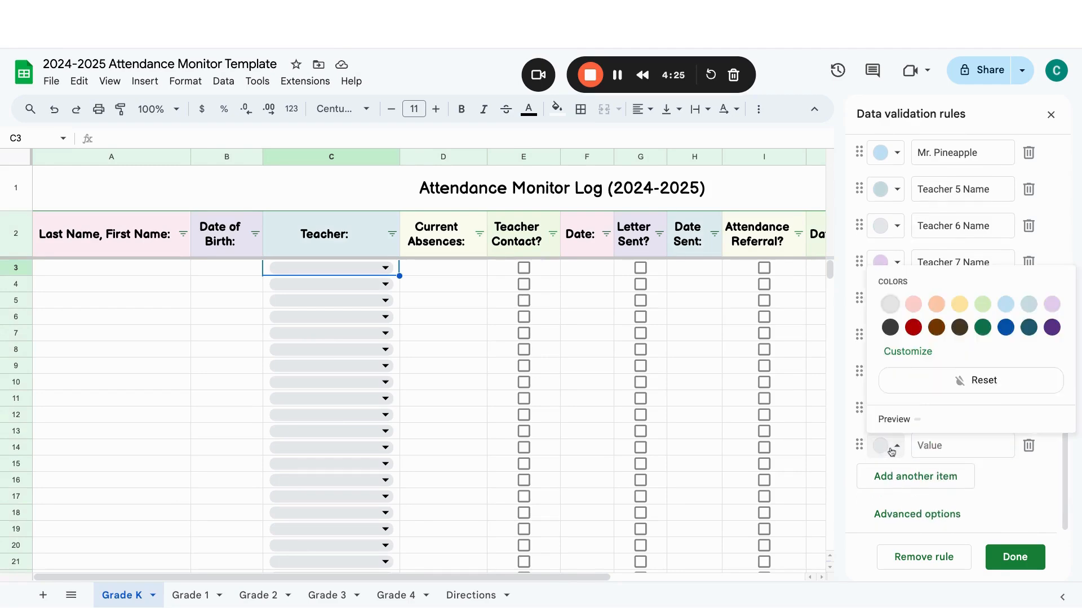
left_click(890, 453)
left_click(890, 452)
left_click(891, 452)
left_click(890, 452)
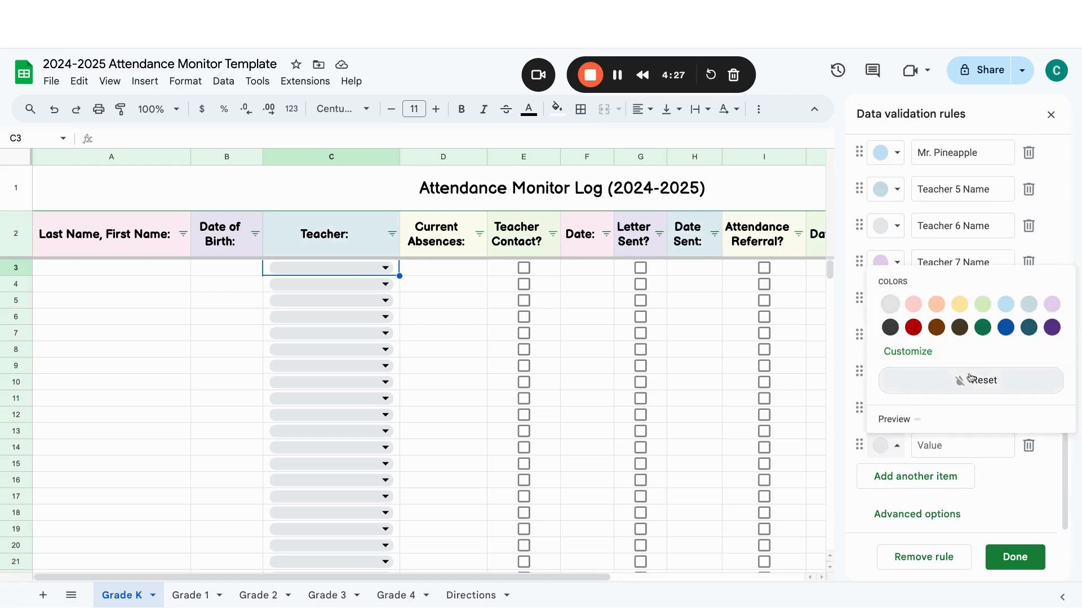
left_click(1007, 304)
Enter a teacher's name as the value of the new light blue dropdown item.
left_click(957, 437)
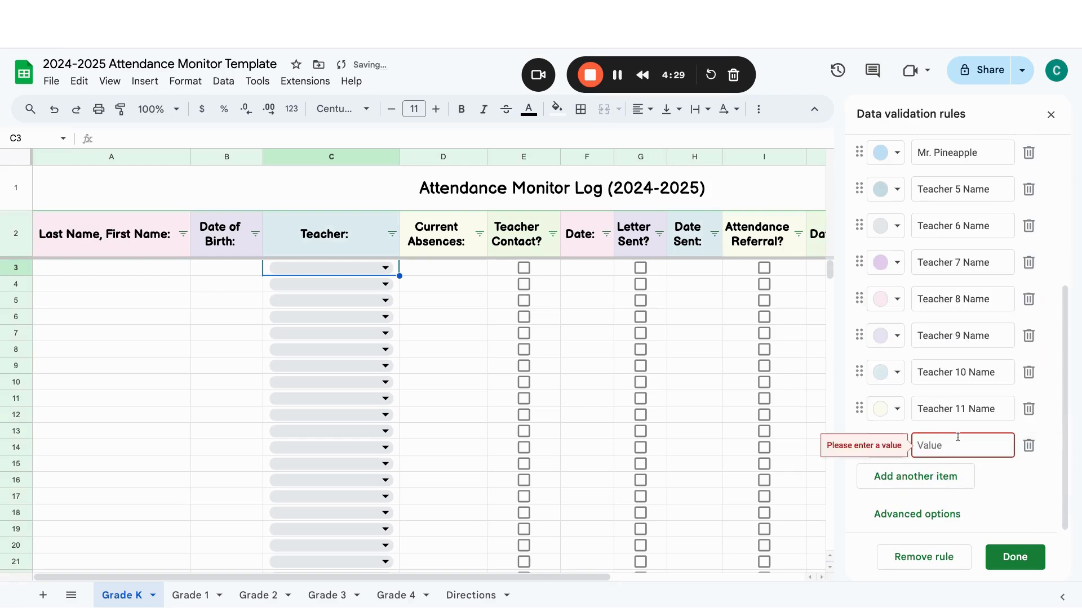
type("Mr")
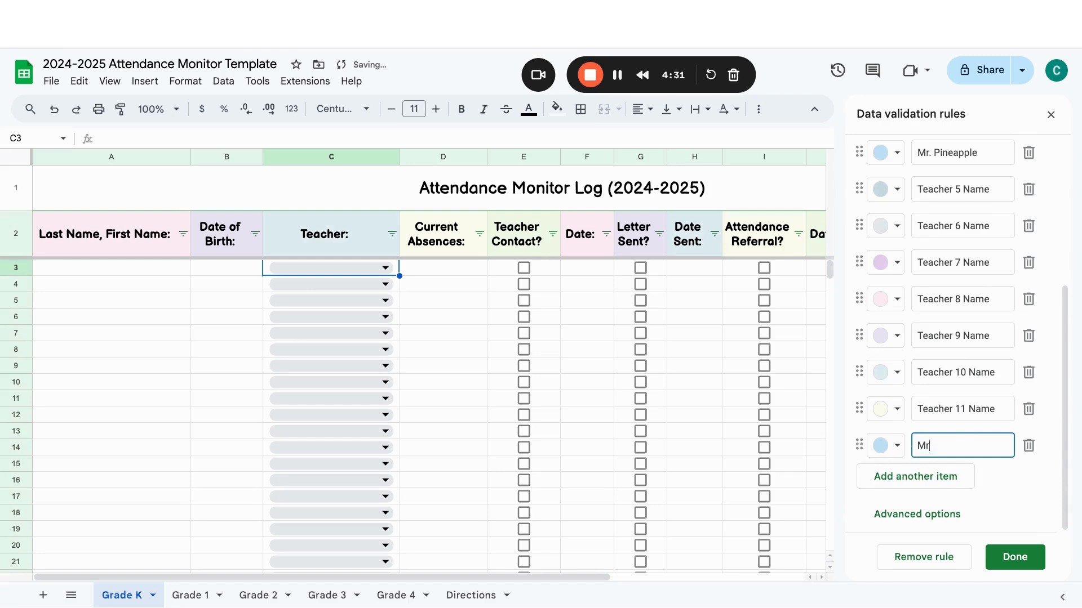
type(". Gravy")
left_click(1022, 485)
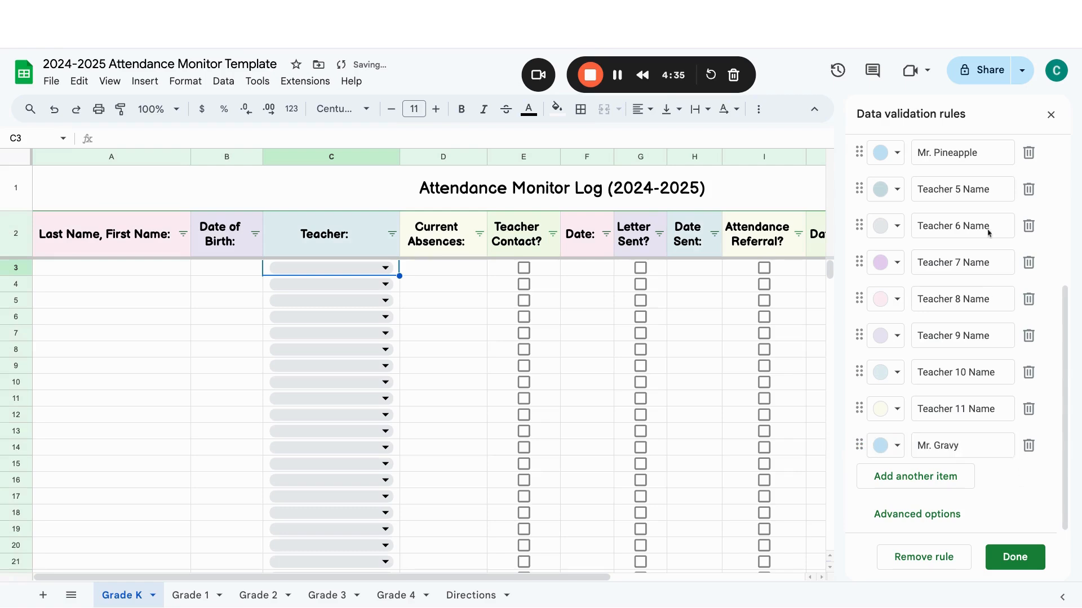
Delete the unused Teacher 5 Name through Teacher 11 Name options from the dropdown rule.
scroll(986, 233, "up", 1)
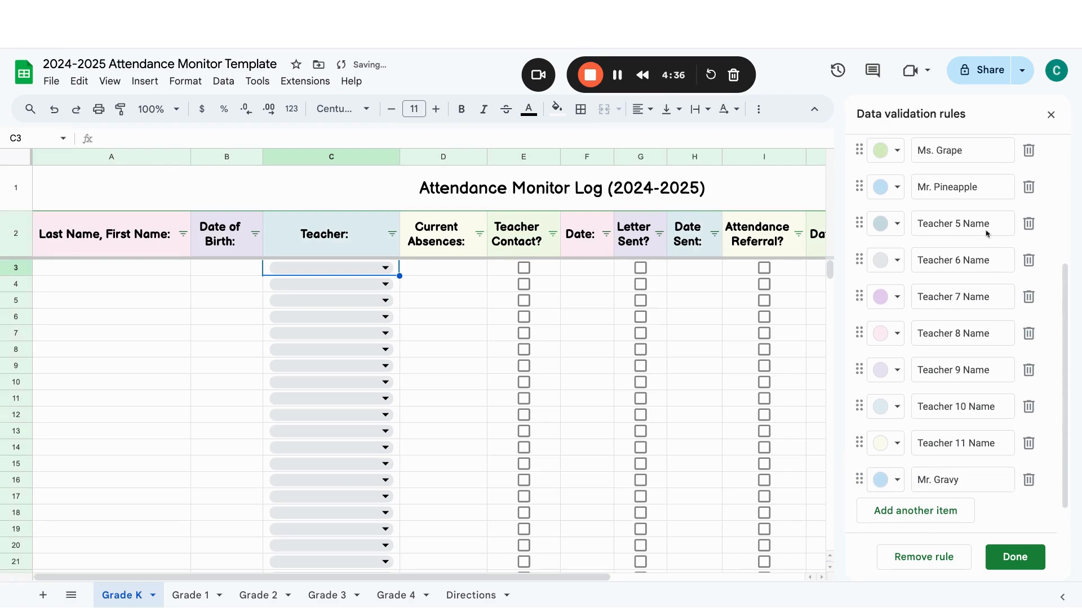
left_click(1029, 224)
left_click(1029, 260)
left_click(1029, 262)
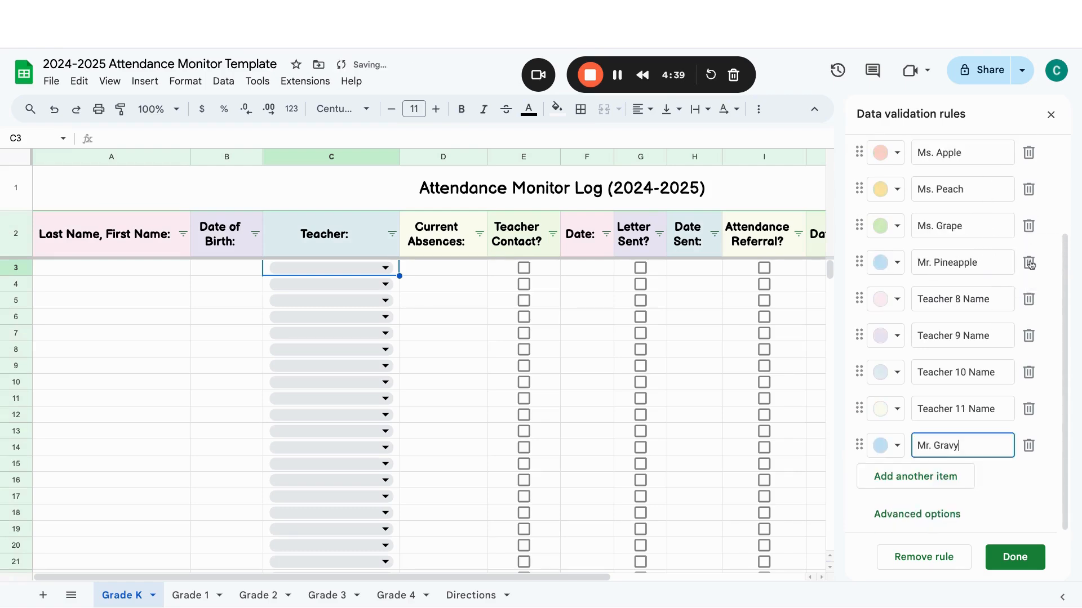
left_click(1028, 298)
left_click(1028, 335)
left_click(1028, 373)
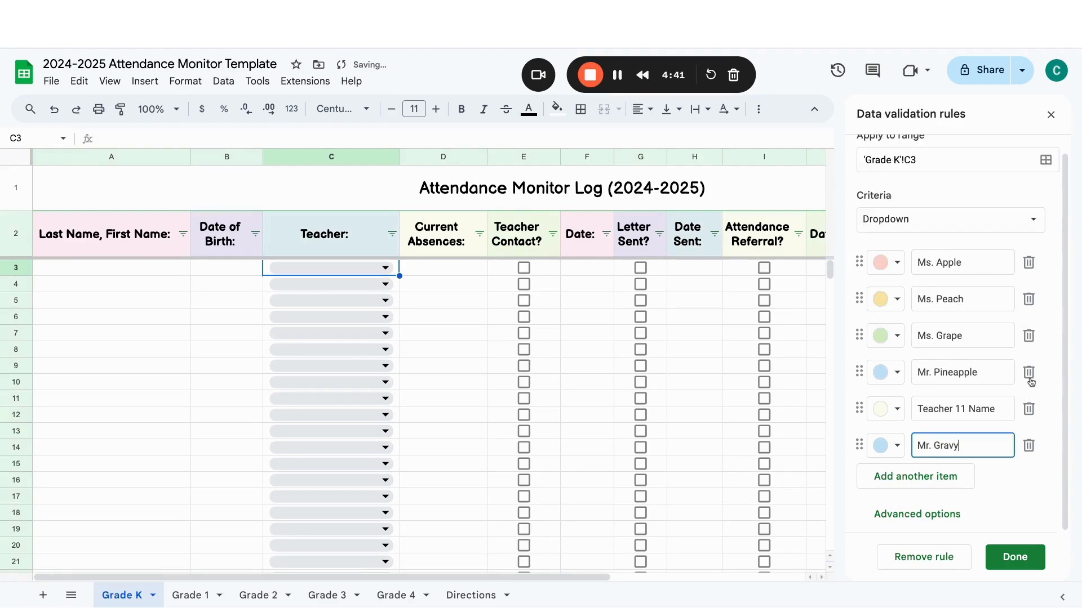
left_click(1028, 409)
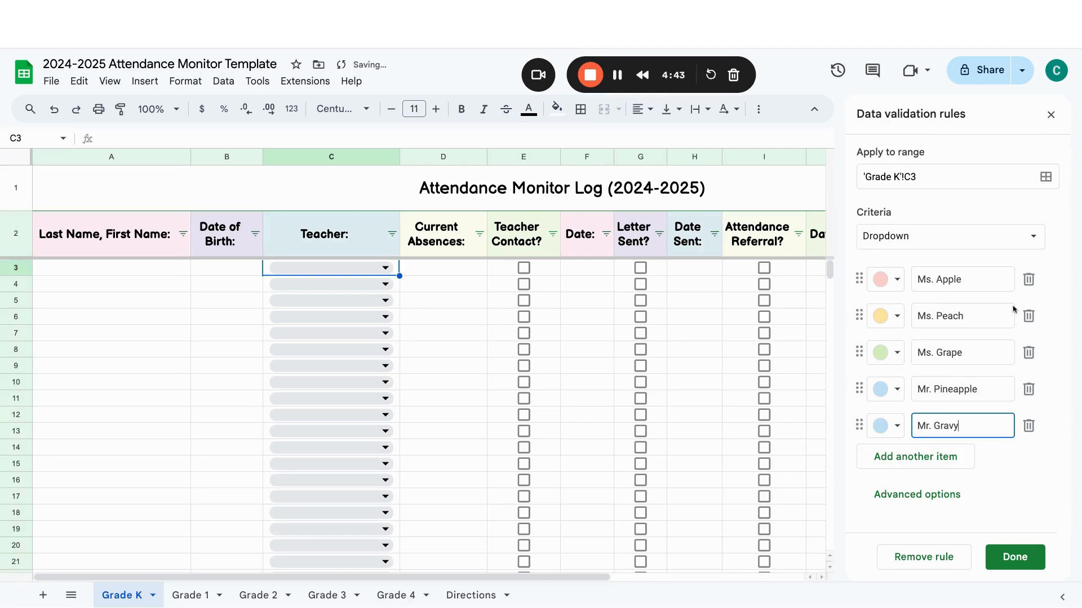
Save the dropdown rule, apply it to all matching dropdowns, and close the data validation rules.
left_click(1016, 559)
left_click(701, 374)
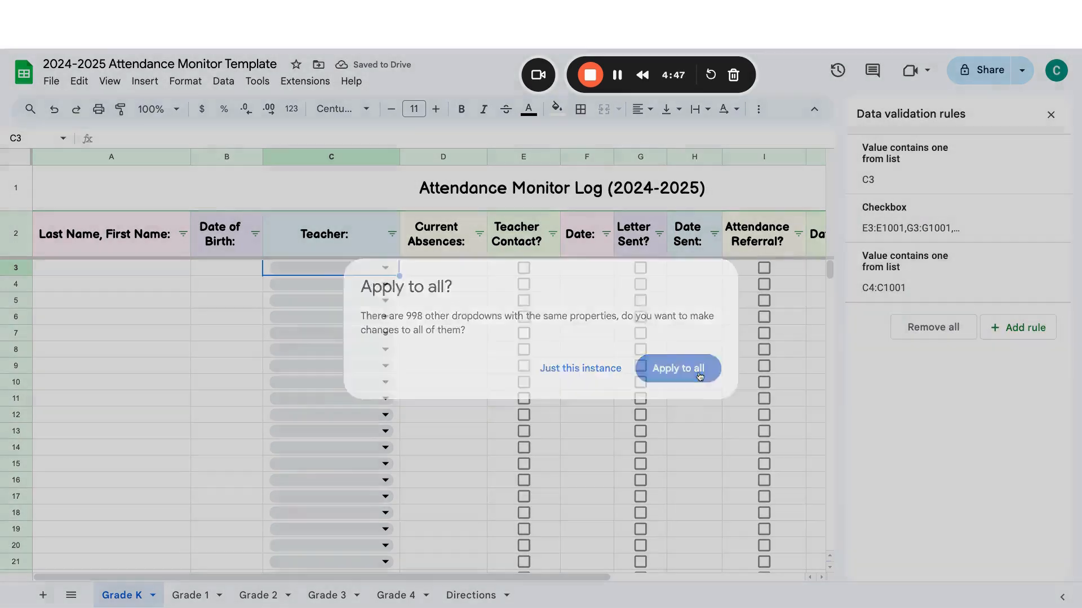
left_click(1050, 115)
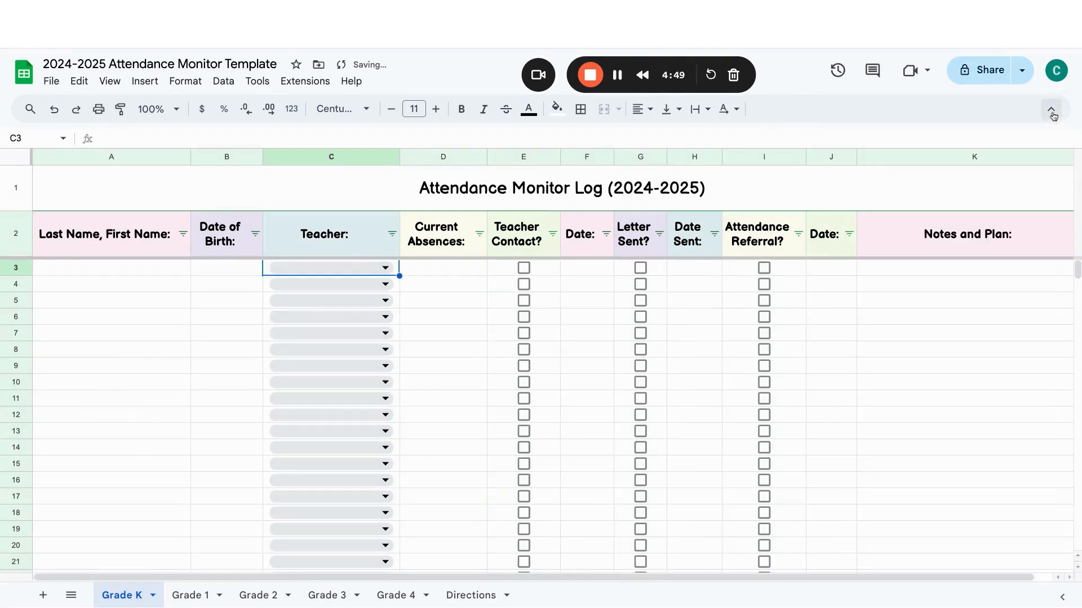
Check the Teacher dropdown options in cell C3 and in several cells further down column C of the Grade K sheet.
left_click(385, 268)
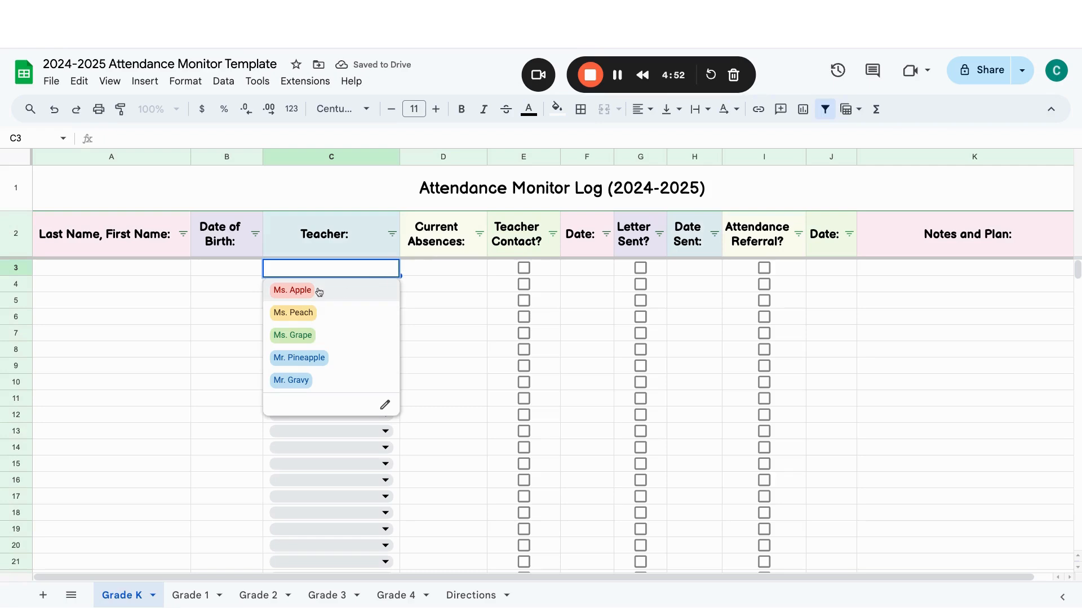
left_click(477, 320)
scroll(367, 384, "down", 20)
left_click(367, 386)
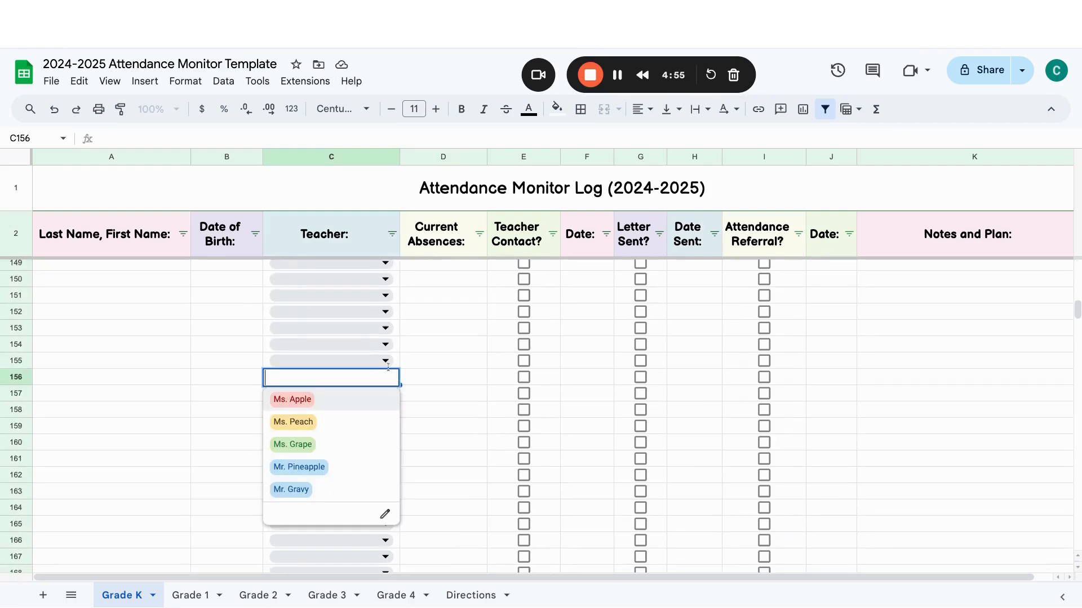
left_click(478, 348)
scroll(597, 480, "down", 20)
left_click(386, 419)
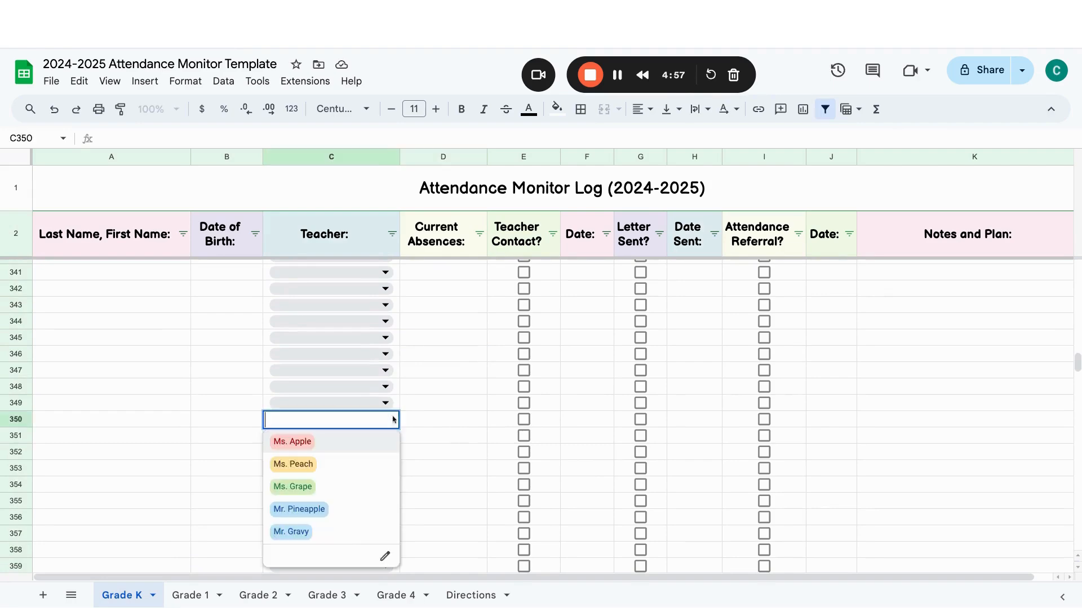
left_click(495, 419)
scroll(340, 412, "down", 20)
left_click(341, 411)
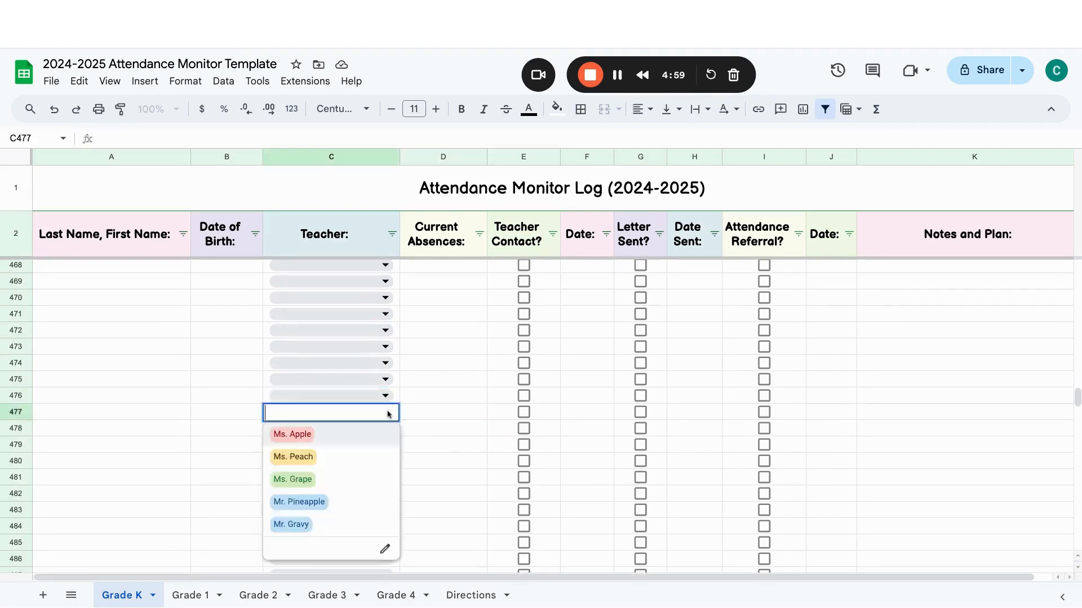
left_click(437, 395)
scroll(349, 374, "up", 20)
scroll(349, 375, "up", 20)
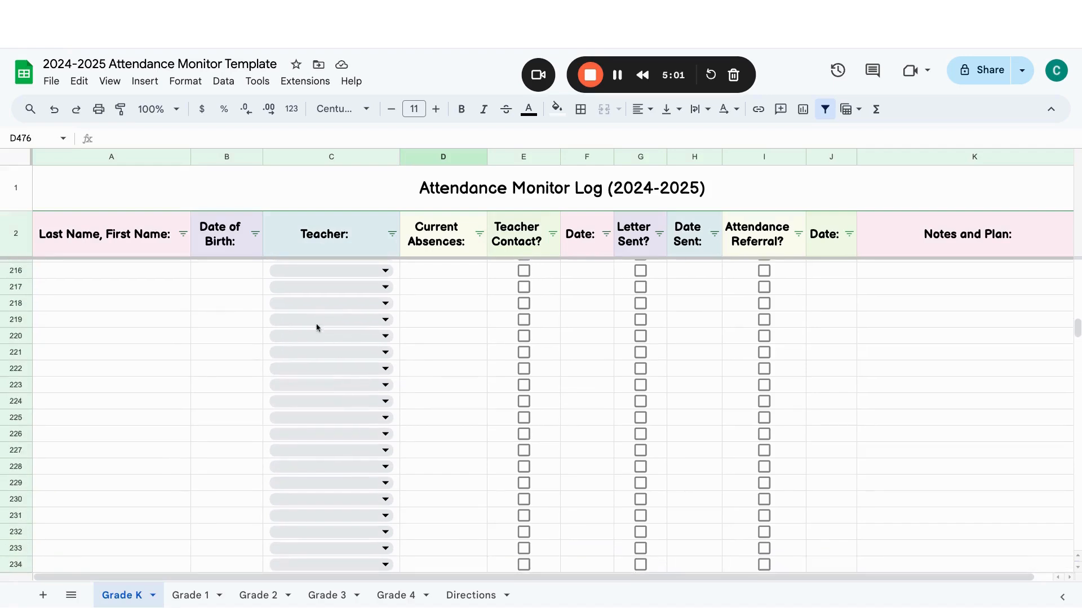
Look through the Grade 1, Grade 2 and Grade 3 sheets and return to the first rows of Grade K.
left_click(190, 595)
left_click(258, 595)
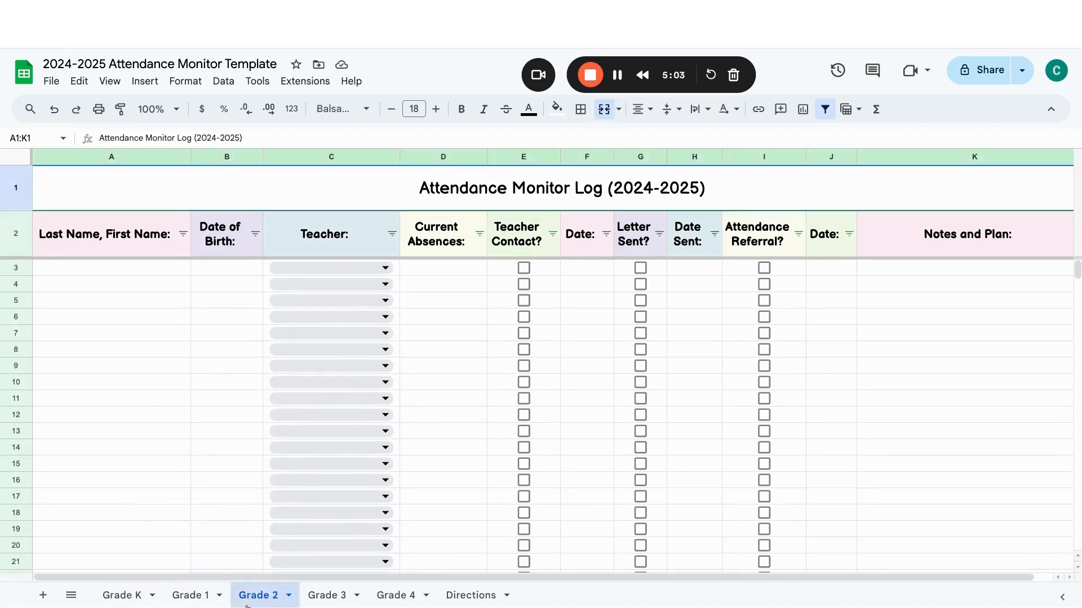
left_click(327, 596)
left_click(122, 595)
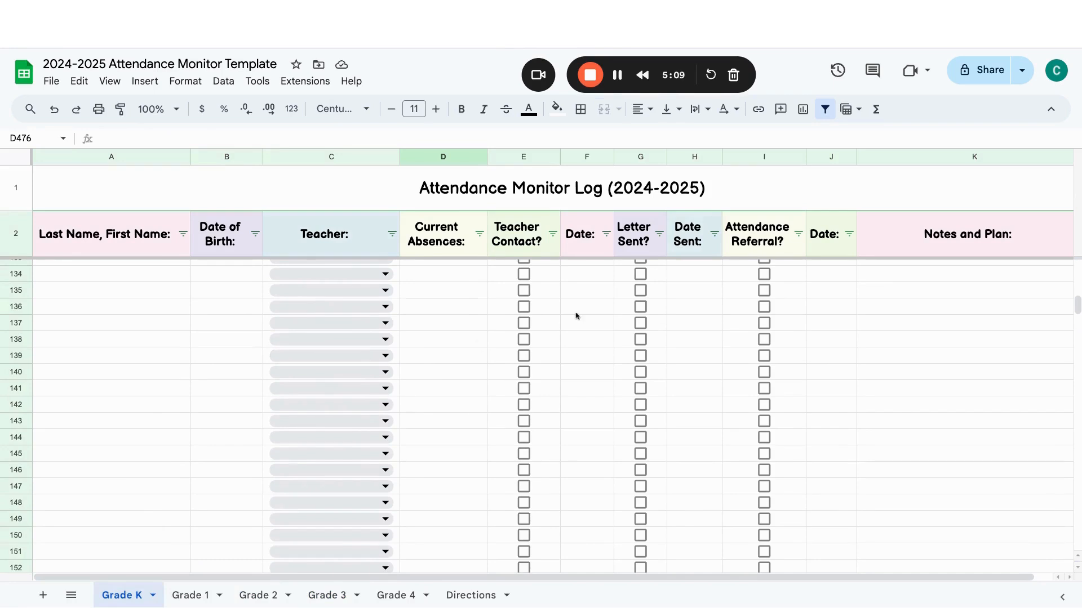
scroll(548, 321, "up", 20)
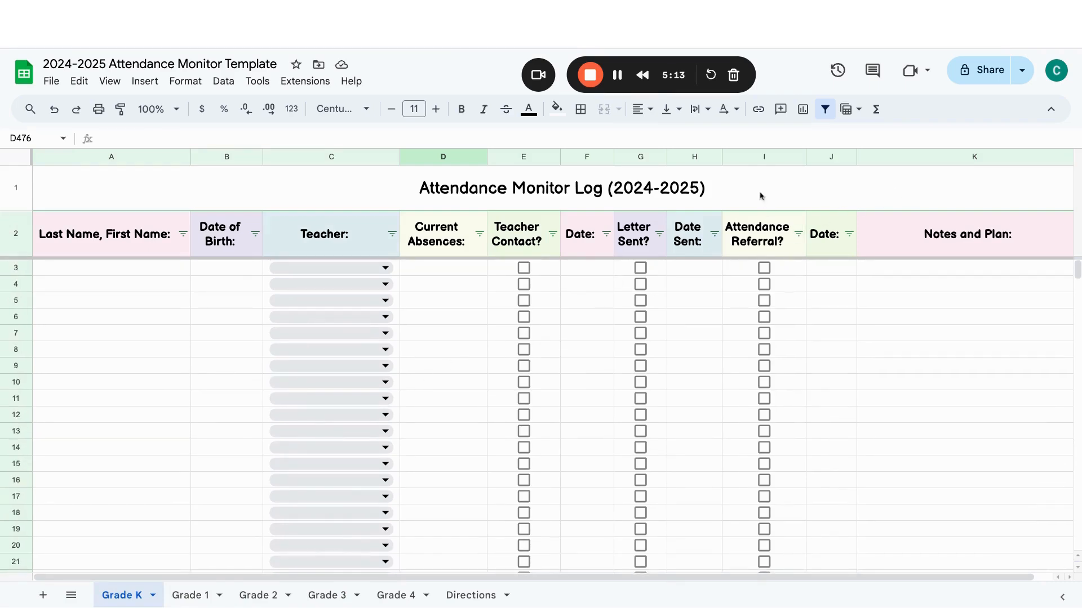
Delete the Attendance Referral? column and the Date: column directly after it from the Grade K sheet.
left_click(747, 160)
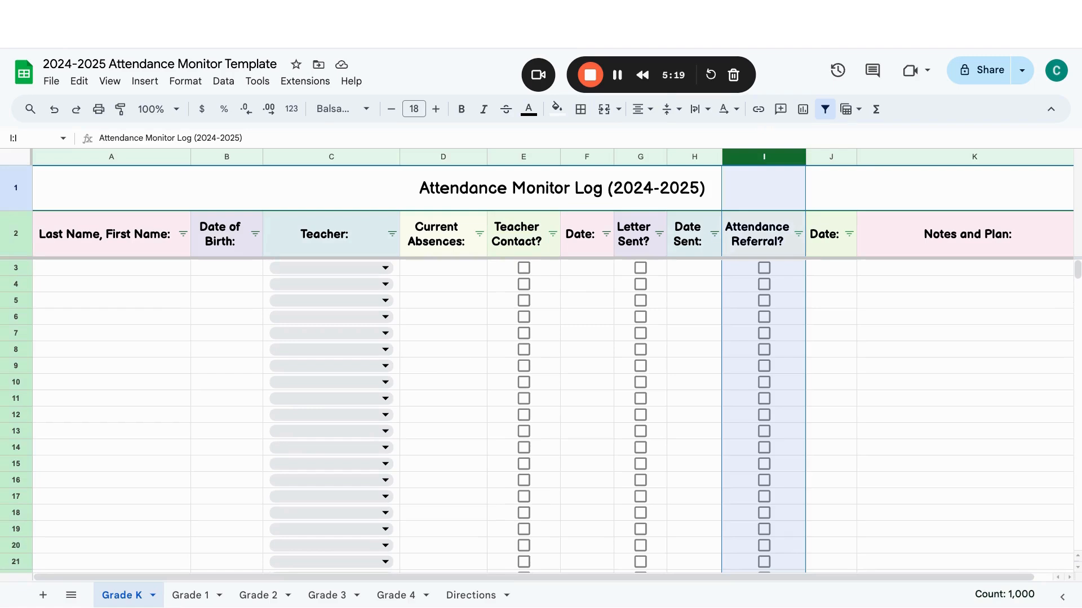
right_click(746, 160)
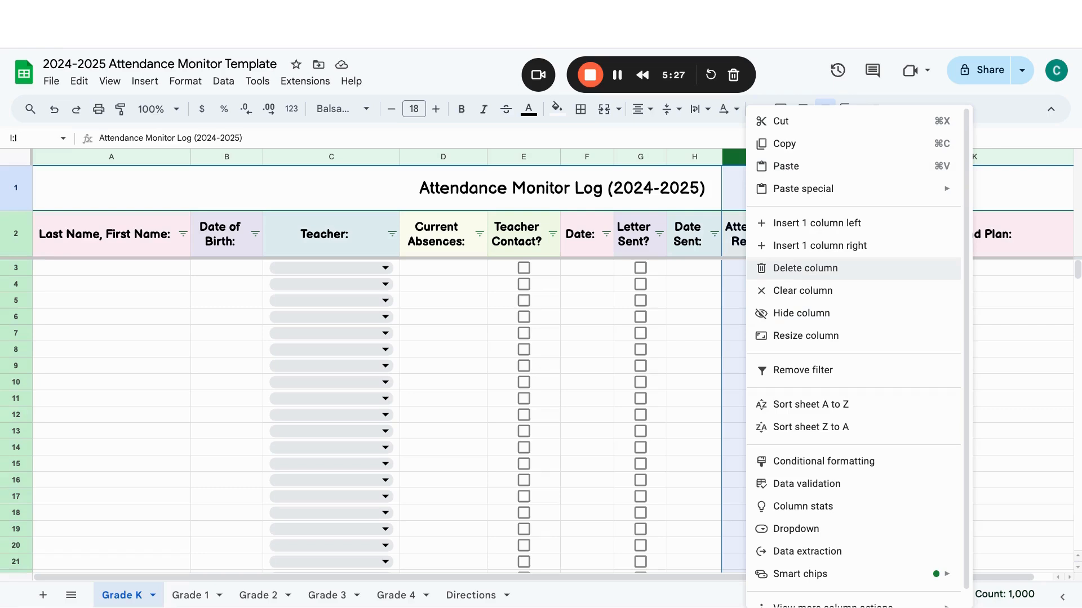
left_click(806, 268)
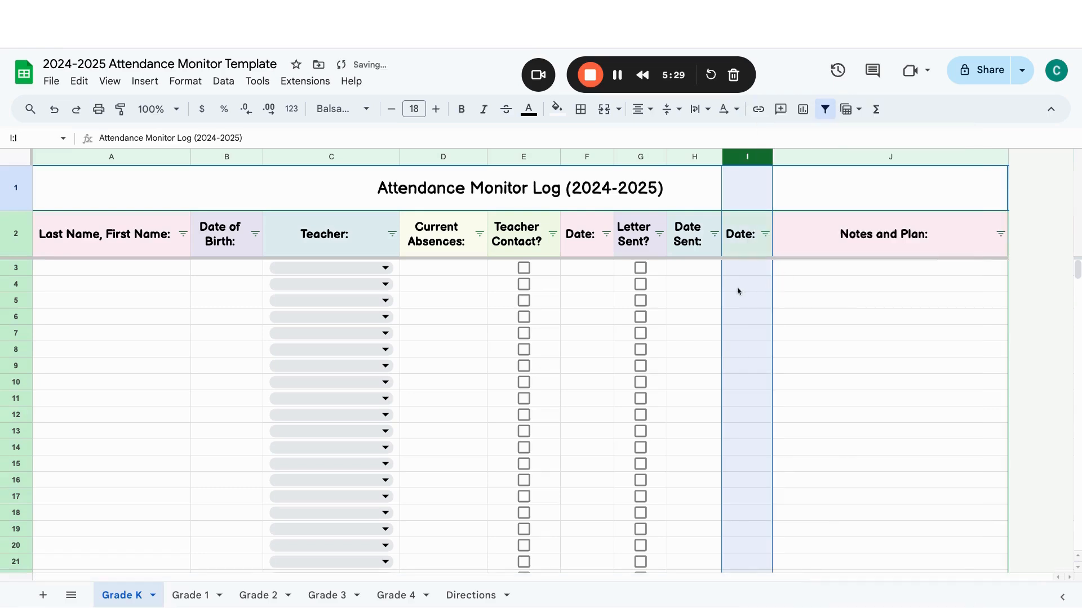
right_click(742, 160)
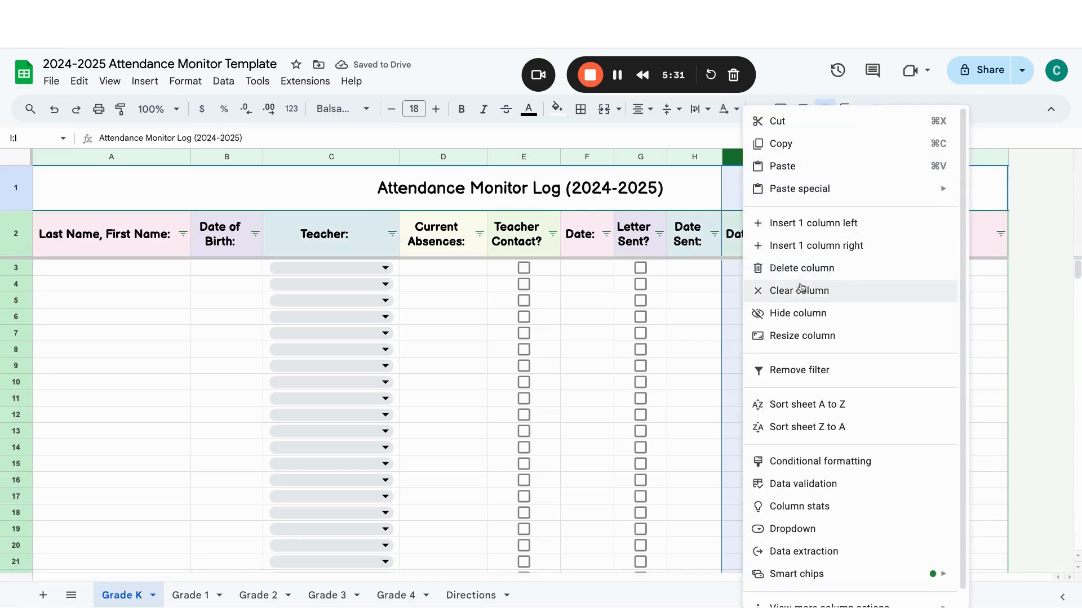
left_click(801, 269)
left_click(700, 311)
left_click(705, 282)
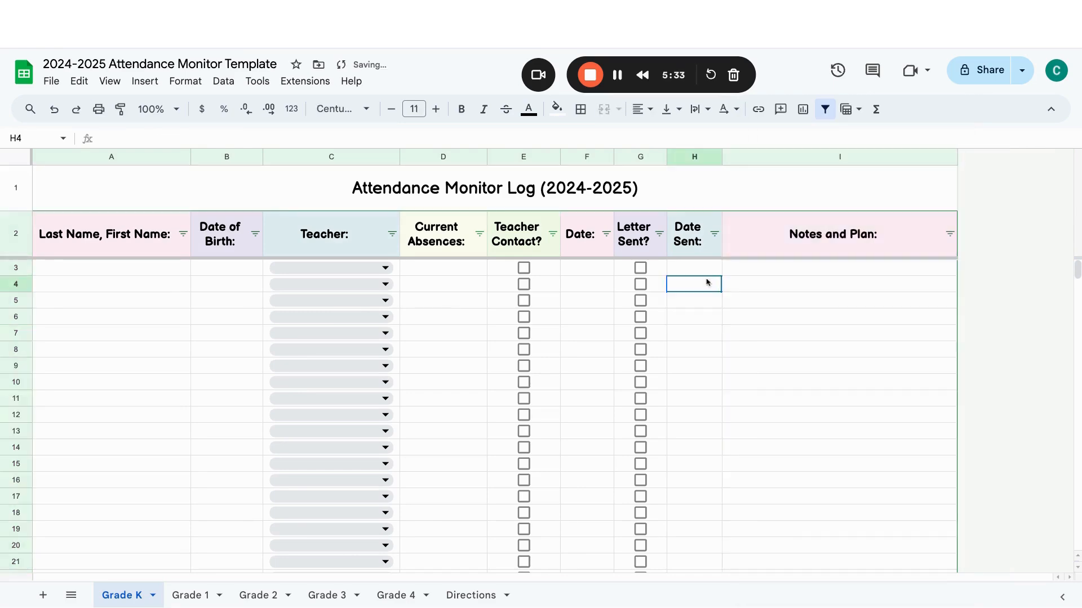
left_click(700, 268)
Insert one column to the right of the Date Sent: column and widen the new column.
left_click(688, 161)
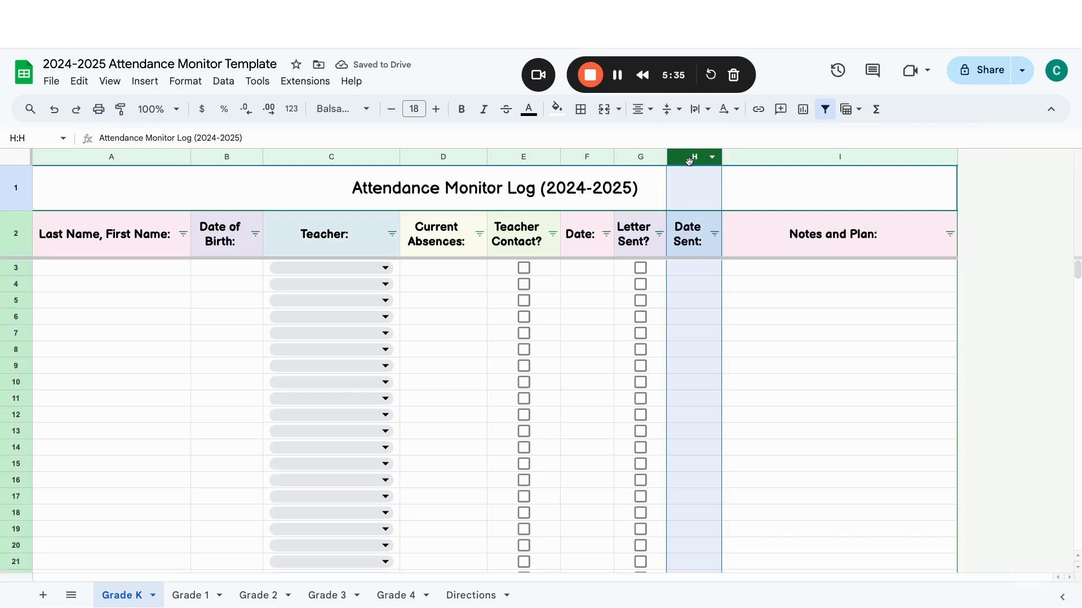
right_click(689, 161)
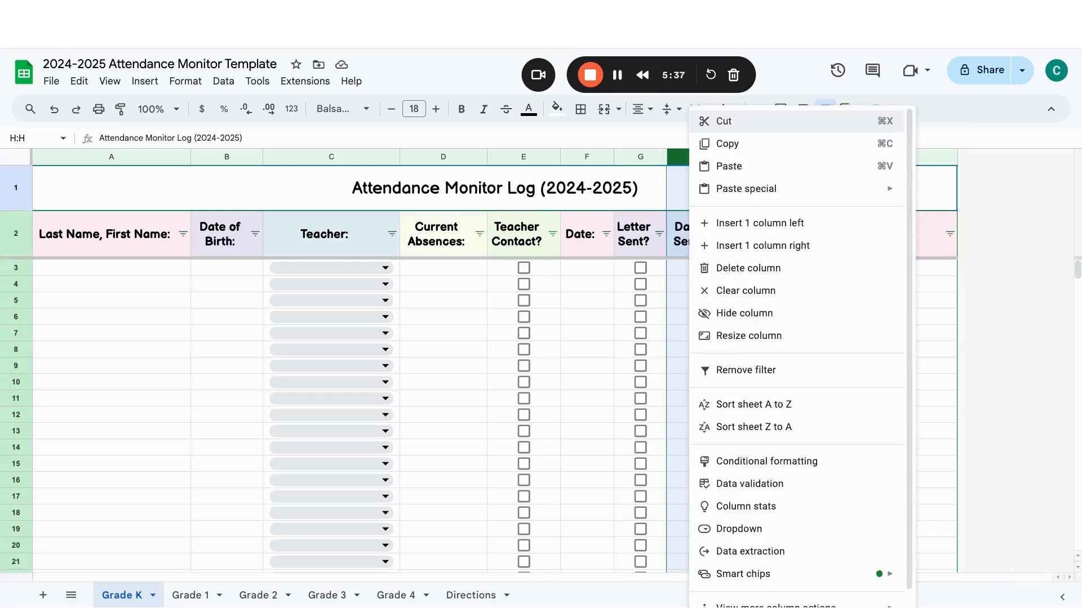
left_click(735, 246)
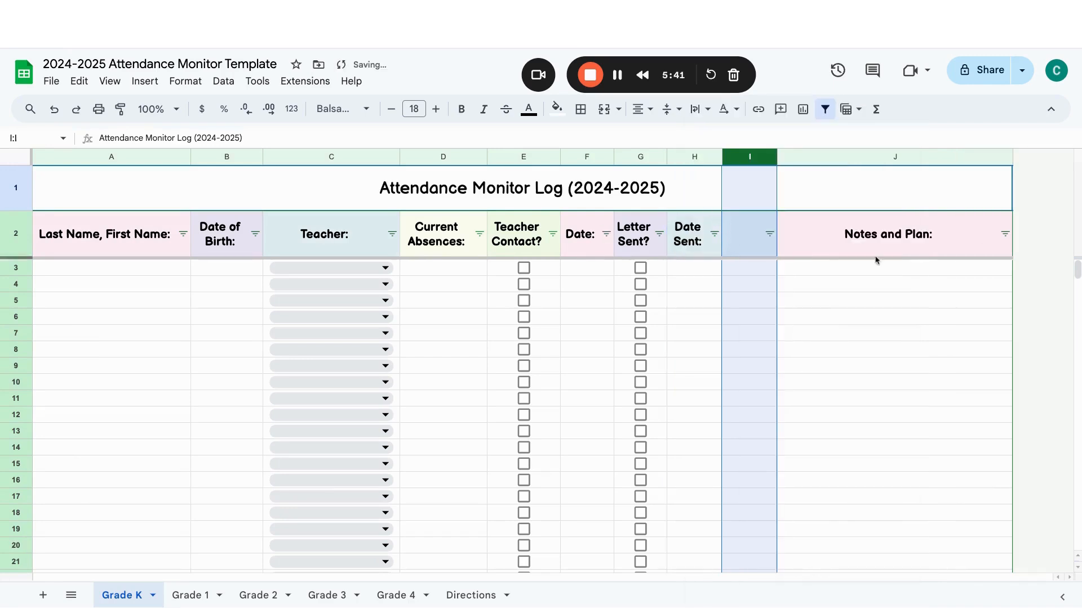
left_click_drag(777, 157, 821, 157)
double_click(787, 158)
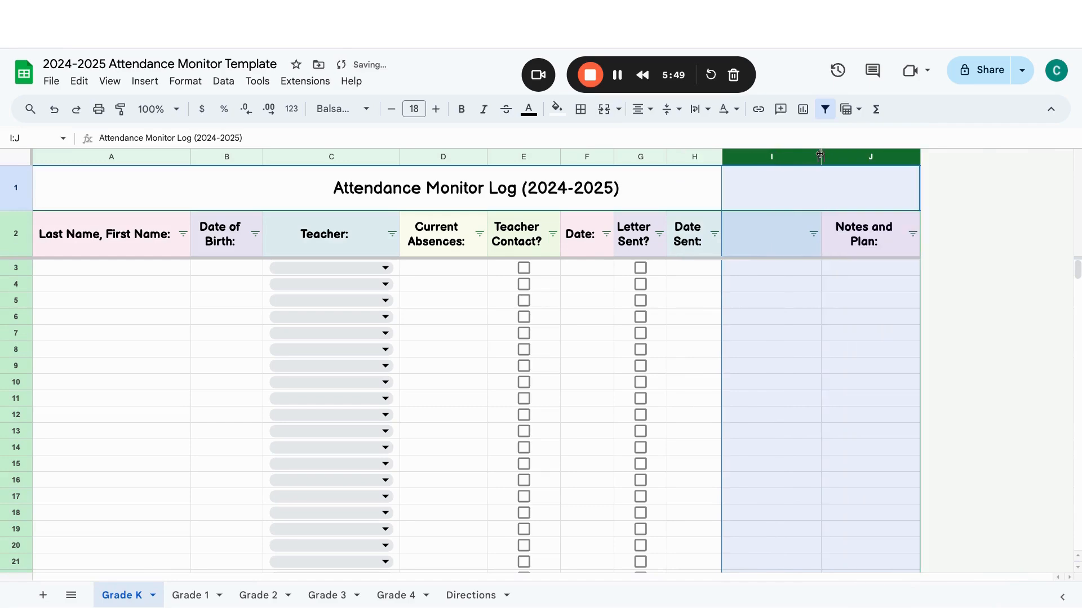
Widen columns I and J together on the Grade K sheet and look across the widened columns.
left_click_drag(918, 156, 1073, 156)
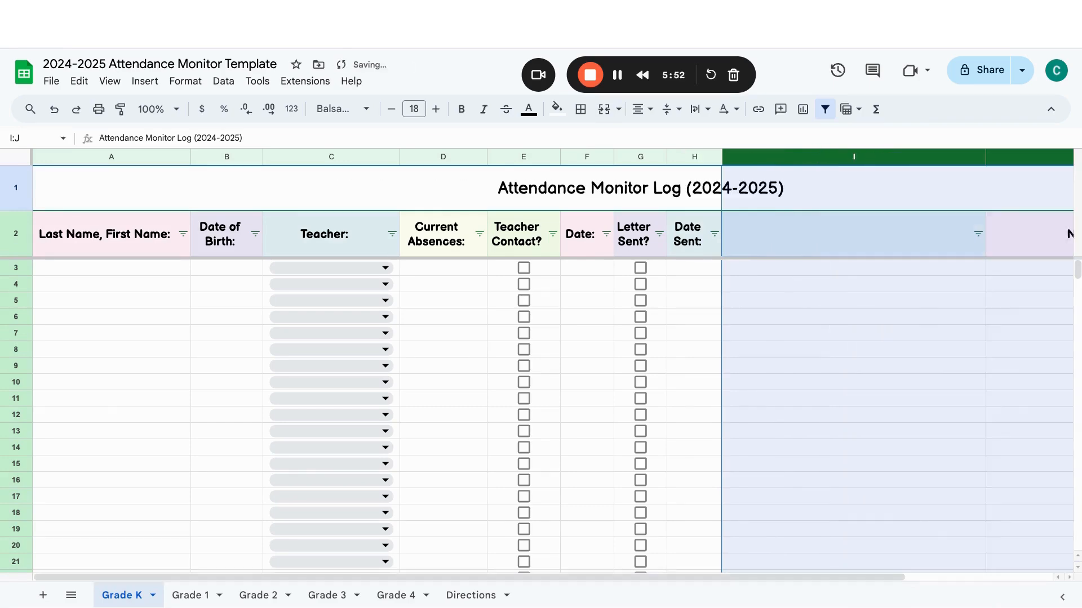
left_click(938, 573)
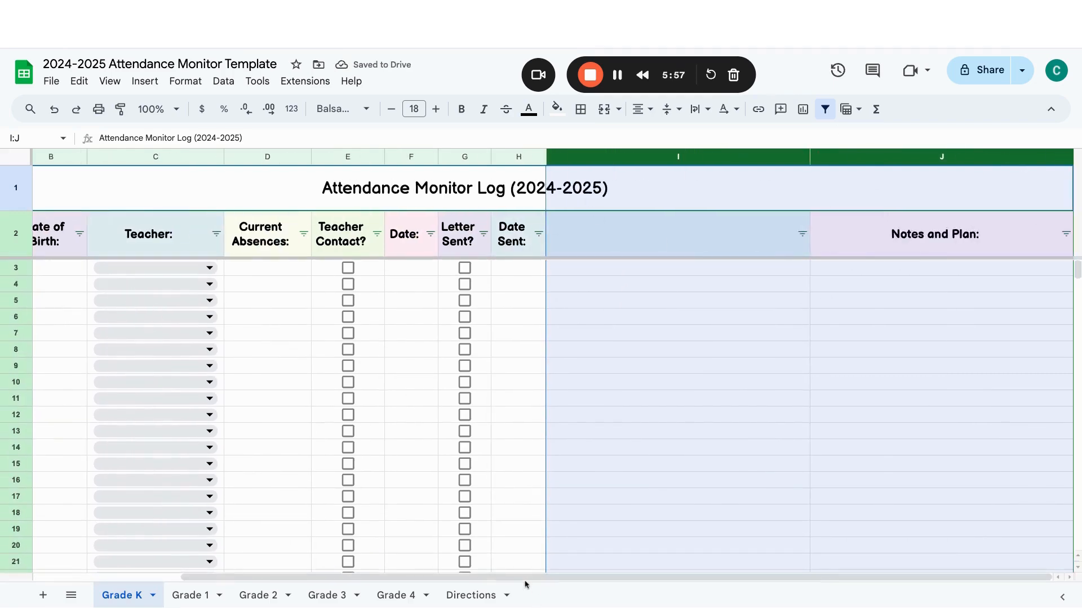
scroll(525, 584, "left", 4)
scroll(525, 584, "right", 4)
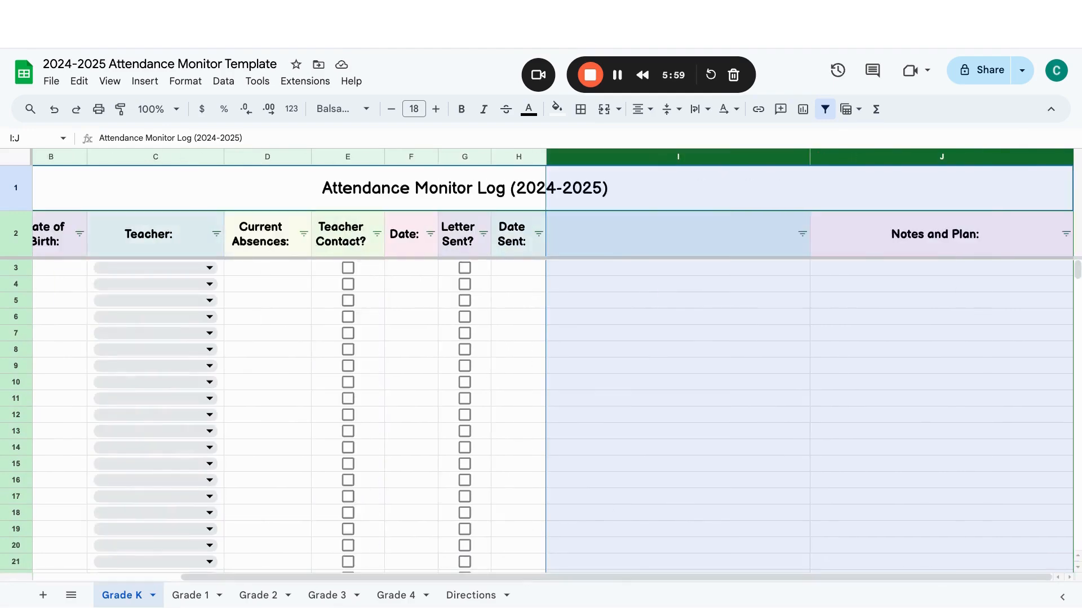
Undo the recent column changes on the Grade K sheet until the Attendance Referral? and Date: columns are restored.
left_click(54, 111)
left_click(54, 111)
left_click(54, 110)
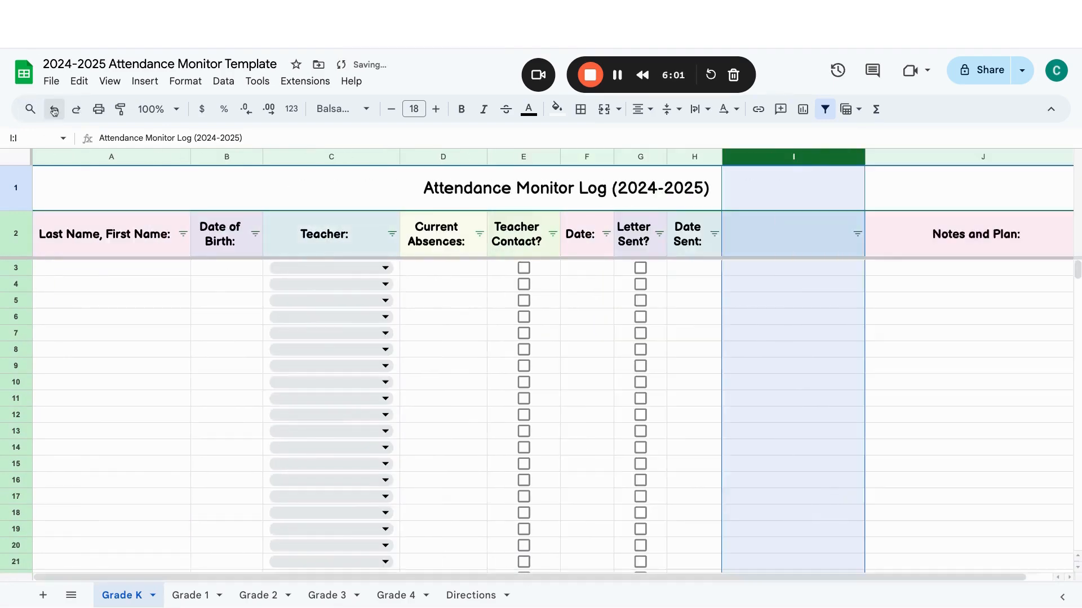
left_click(53, 111)
left_click(54, 111)
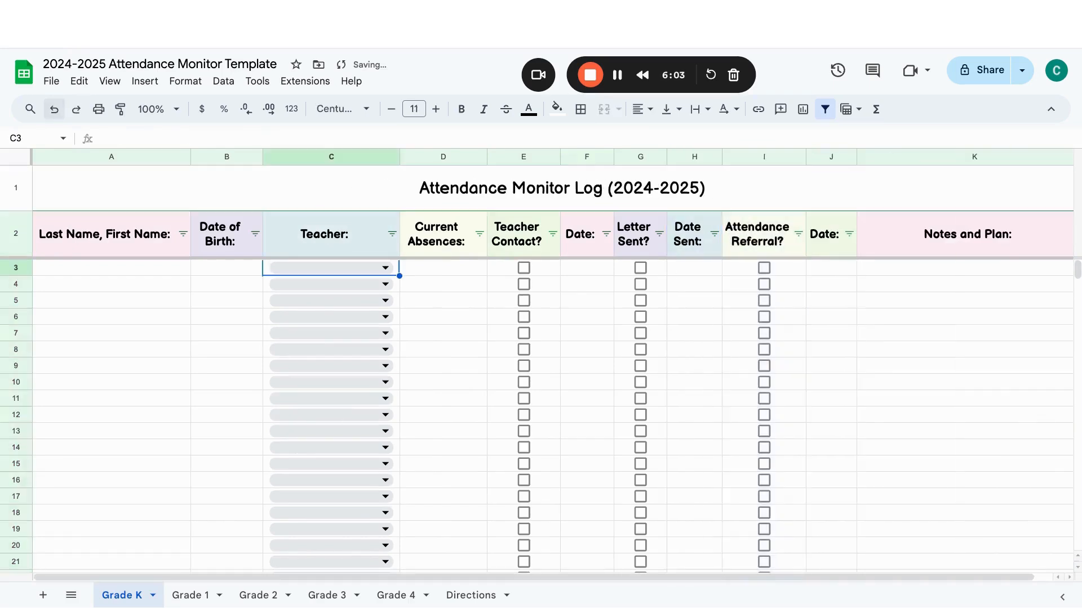
left_click(222, 299)
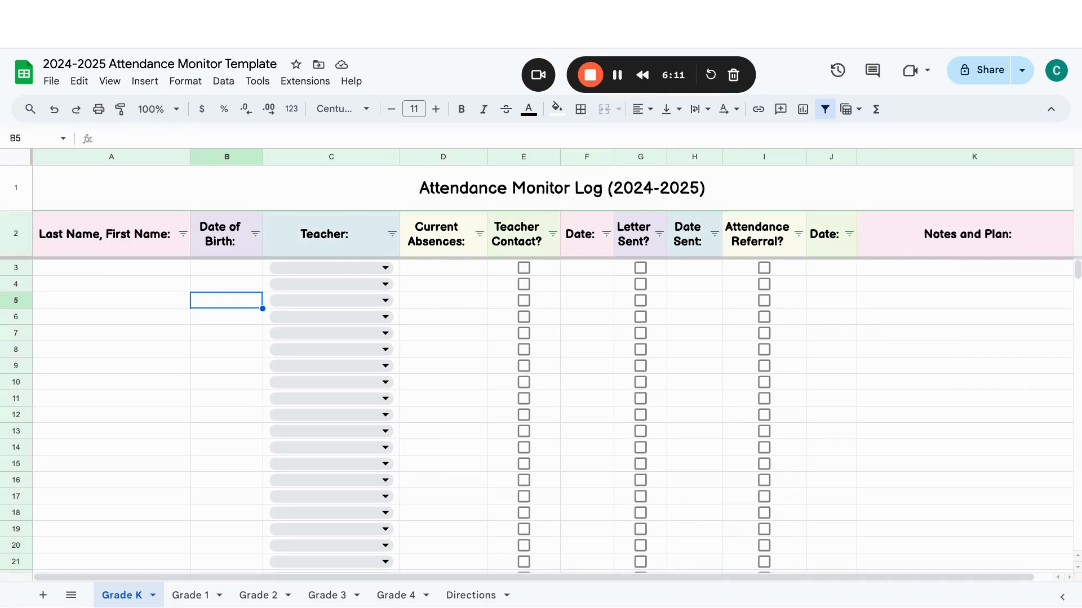
Enter two sample students' names, last name first, in cells A3 and A4 of the Grade K sheet.
double_click(36, 270)
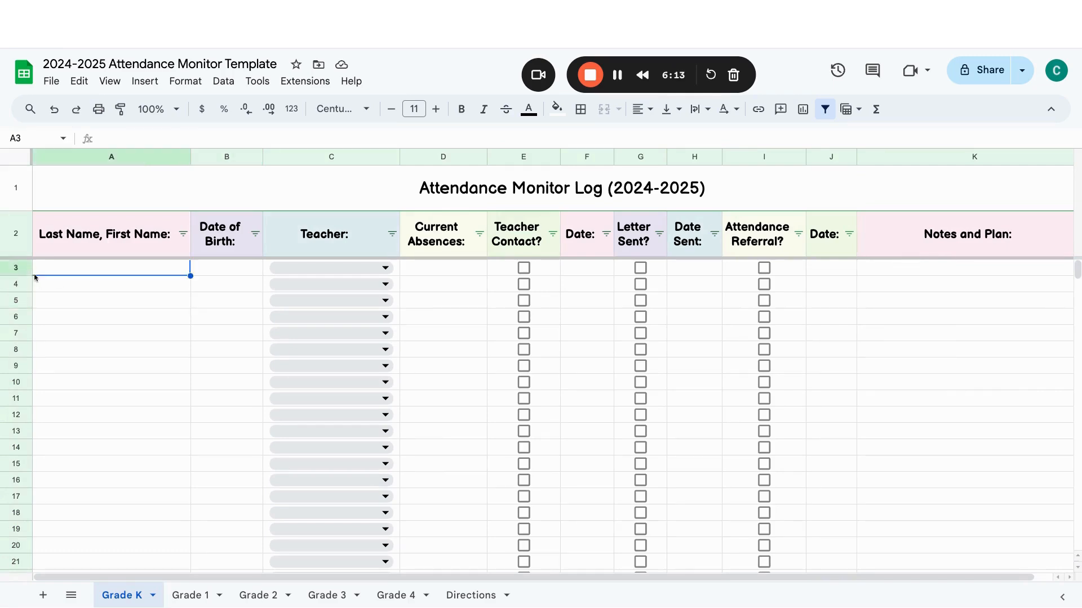
type("Bailey, Monica")
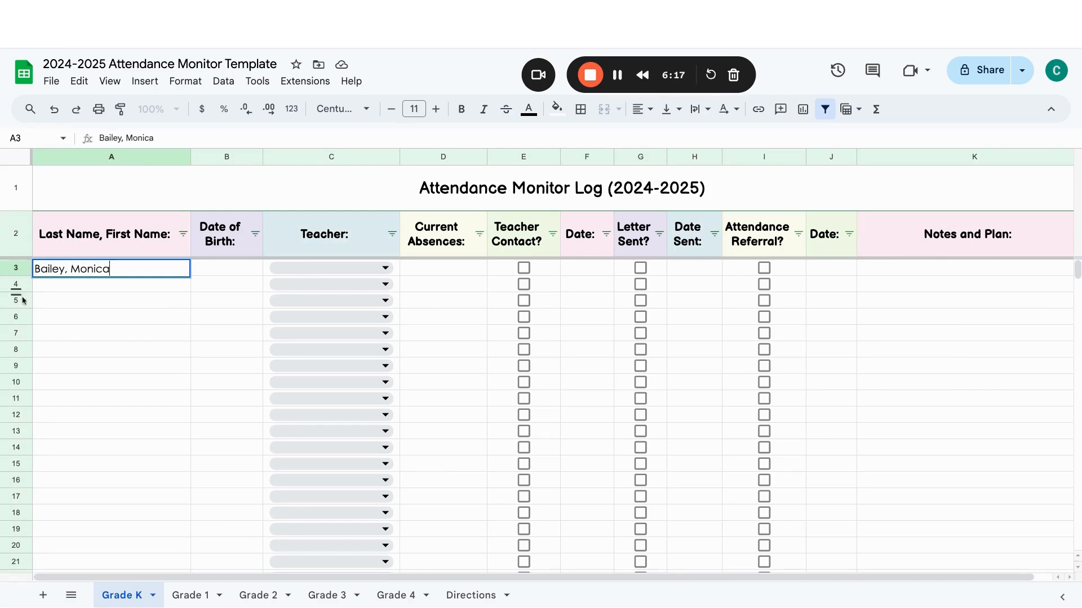
double_click(73, 284)
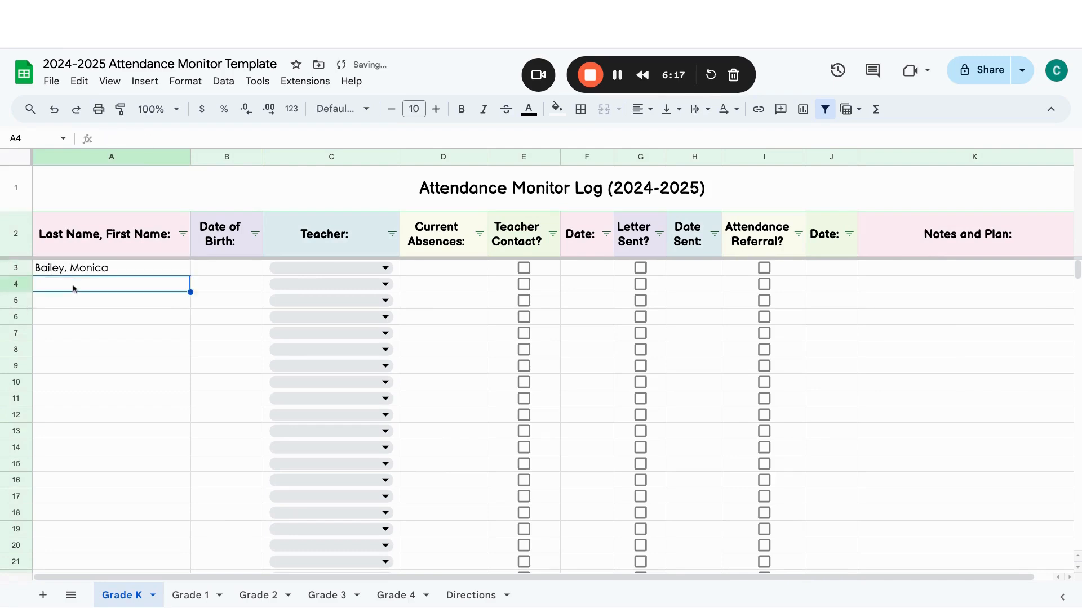
type("Charl")
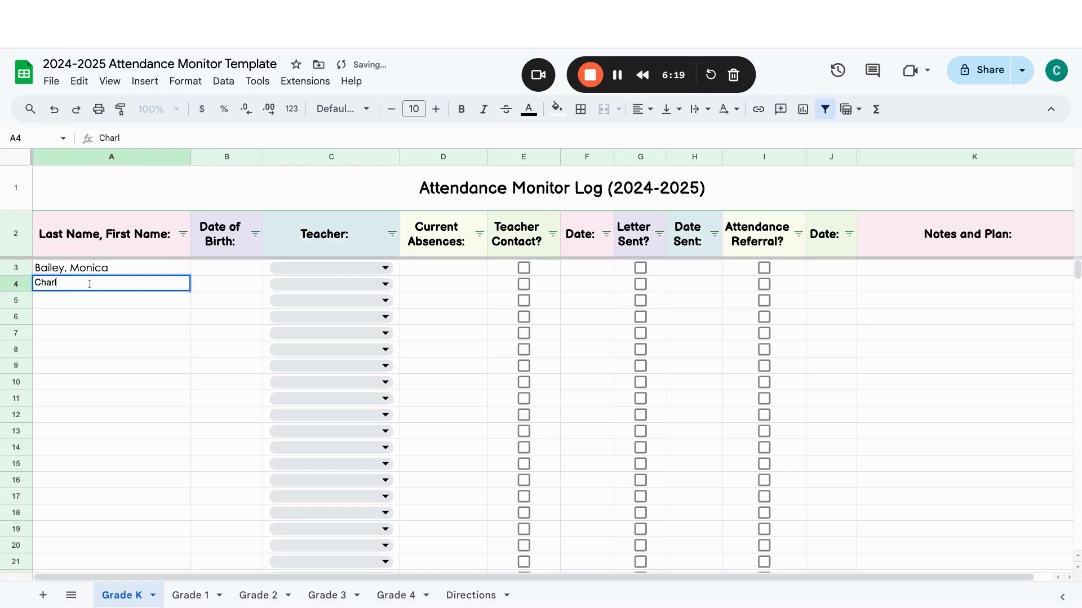
type("es, Sam")
key("Return")
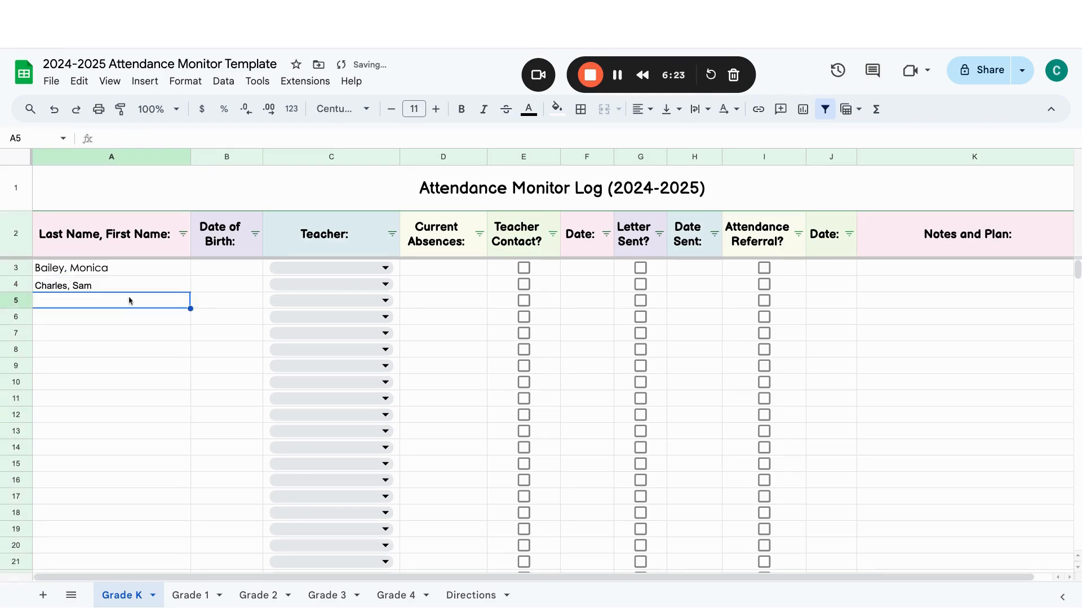
Match the font of the student name in cell A4 to the name above it, at size 11.
key("Up")
left_click(366, 108)
left_click(369, 272)
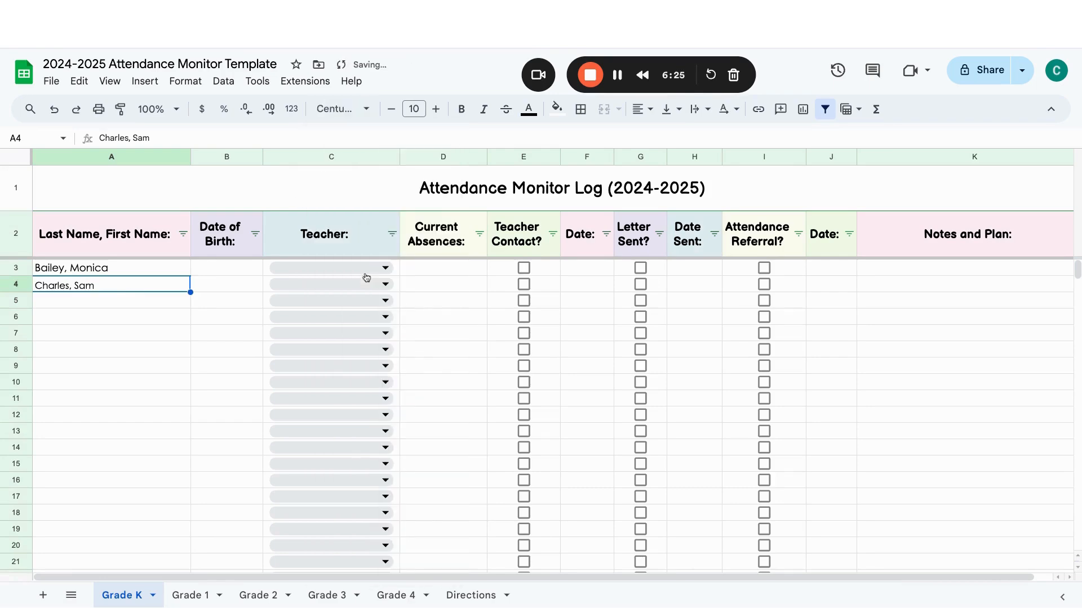
left_click(430, 110)
left_click(431, 110)
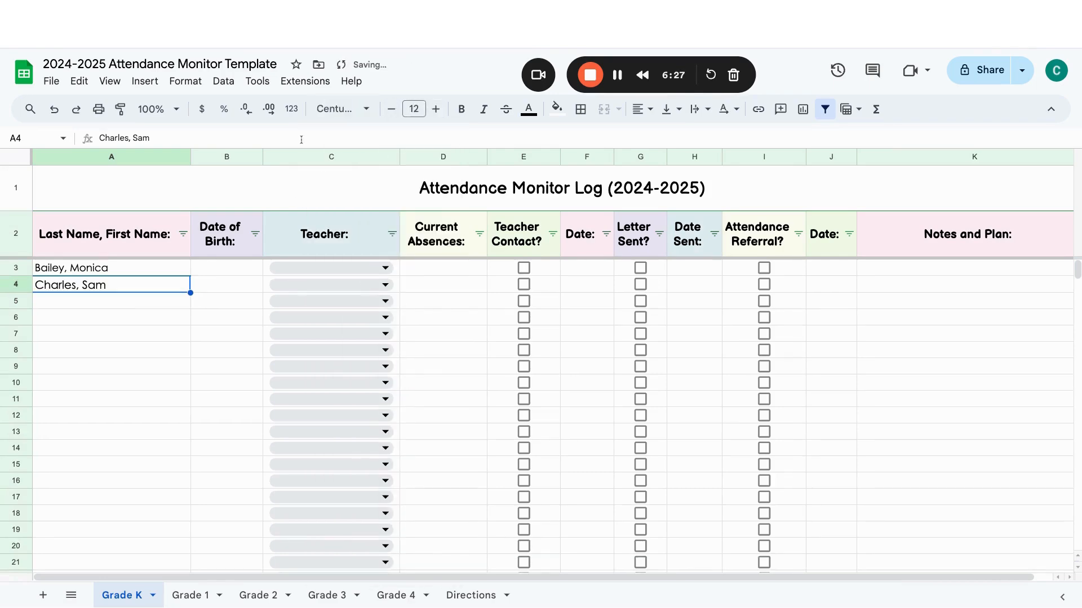
left_click(136, 265)
left_click(139, 287)
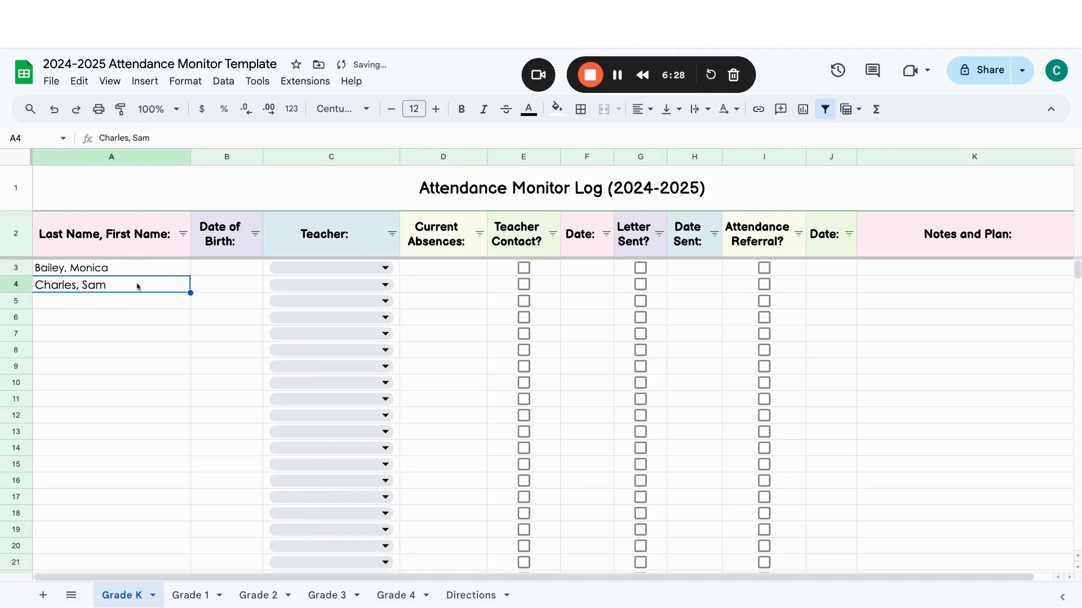
left_click(388, 111)
key("Down")
key("Down")
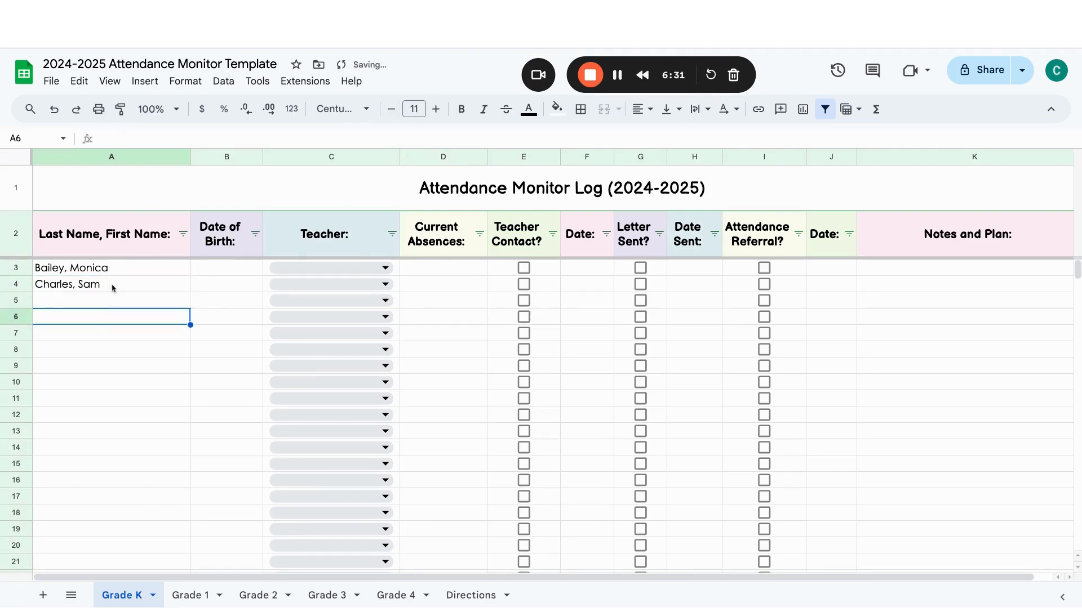
key("Down")
key("Down")
key("Up")
key("Up")
key("Up")
key("Right")
key("Up")
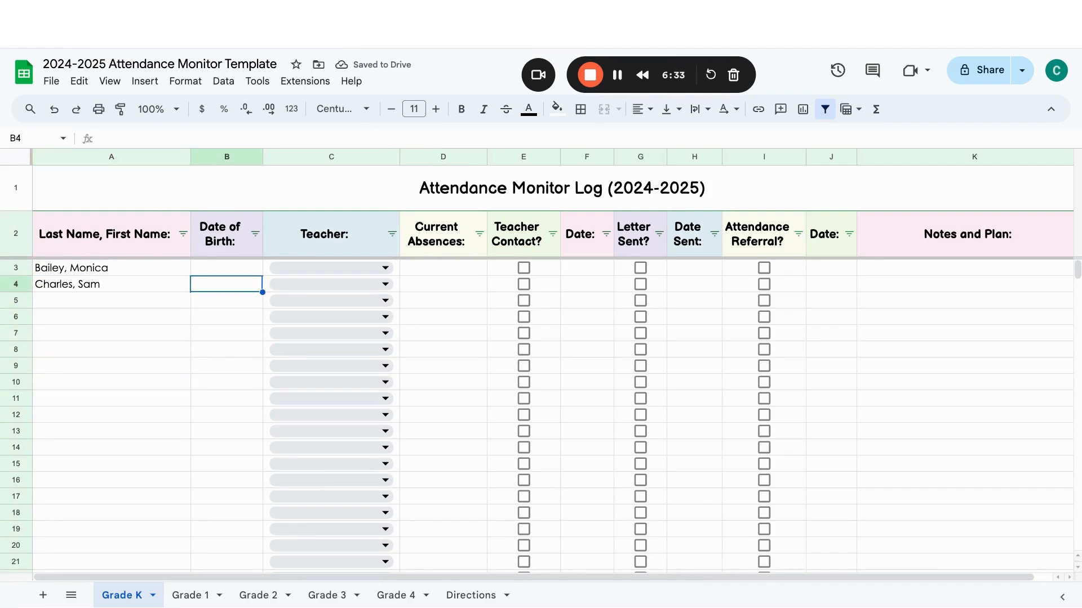
key("Down")
key("Left")
key("Up")
key("Right")
key("Down")
key("Left")
key("Up")
key("Down")
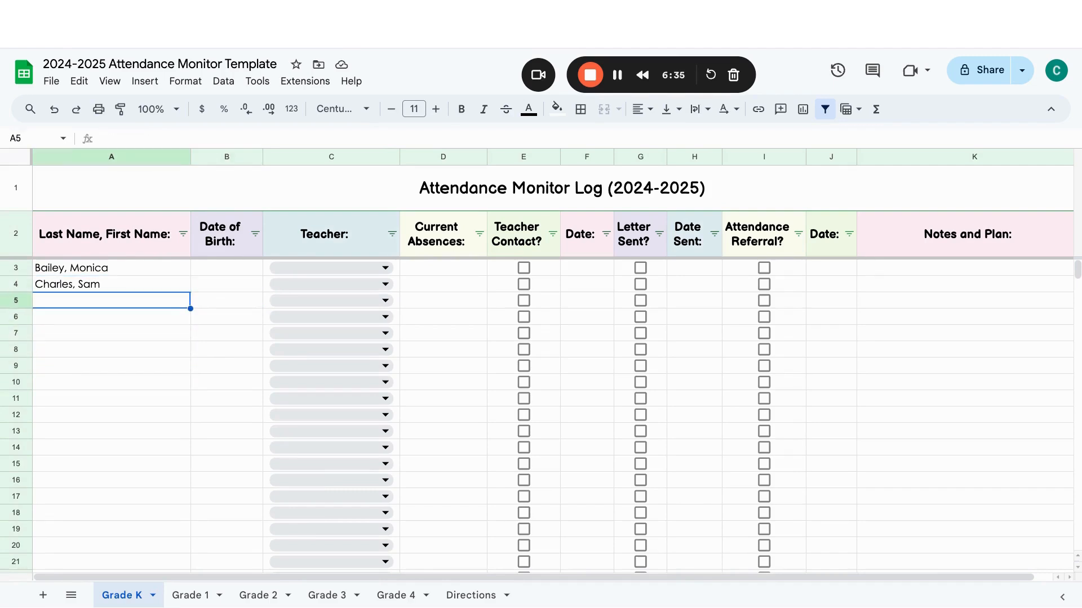
key("Down")
left_click(104, 299)
left_click(128, 282)
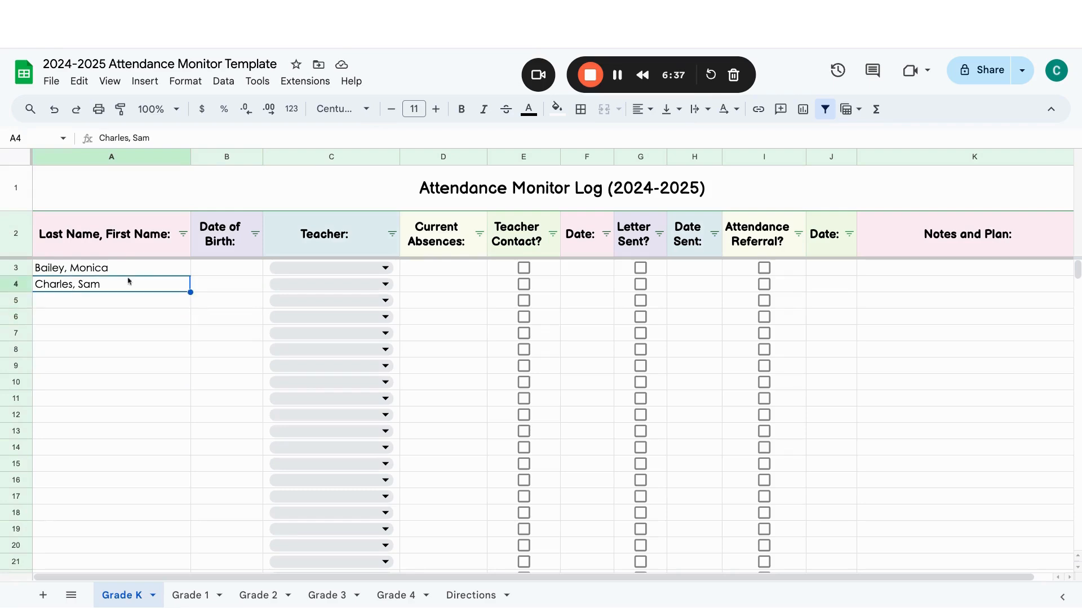
left_click(160, 269)
left_click(21, 269)
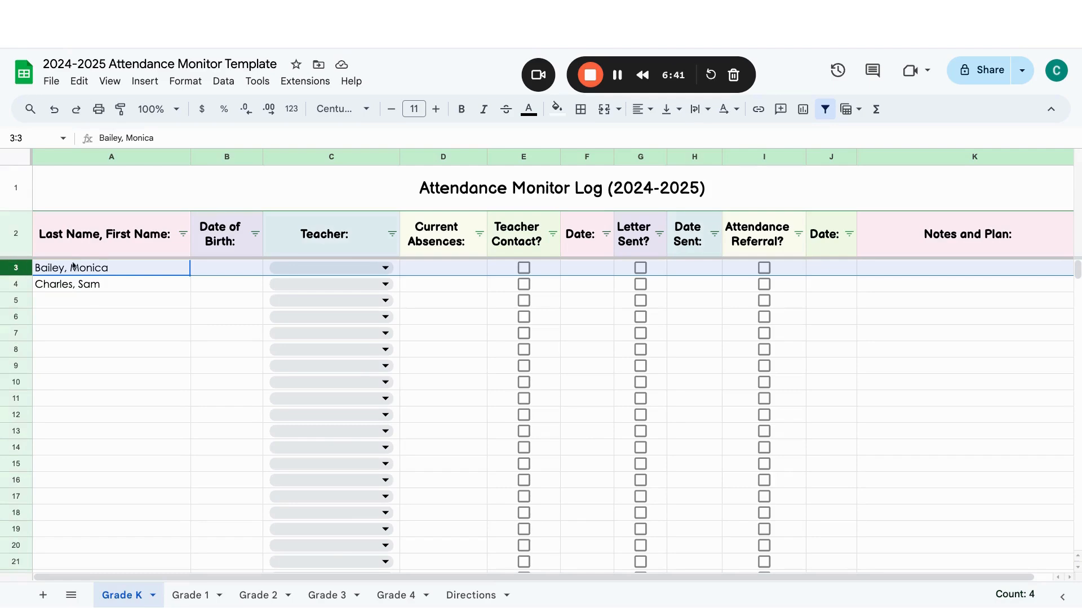
Insert one empty row above row 4, between the two student names.
left_click(85, 269)
right_click(94, 270)
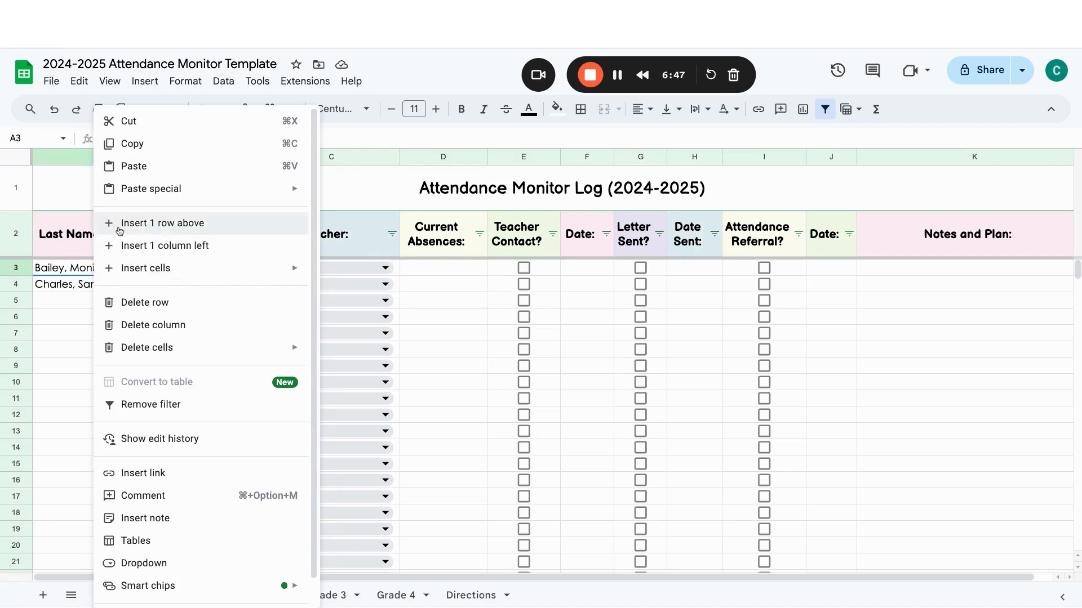
left_click(80, 284)
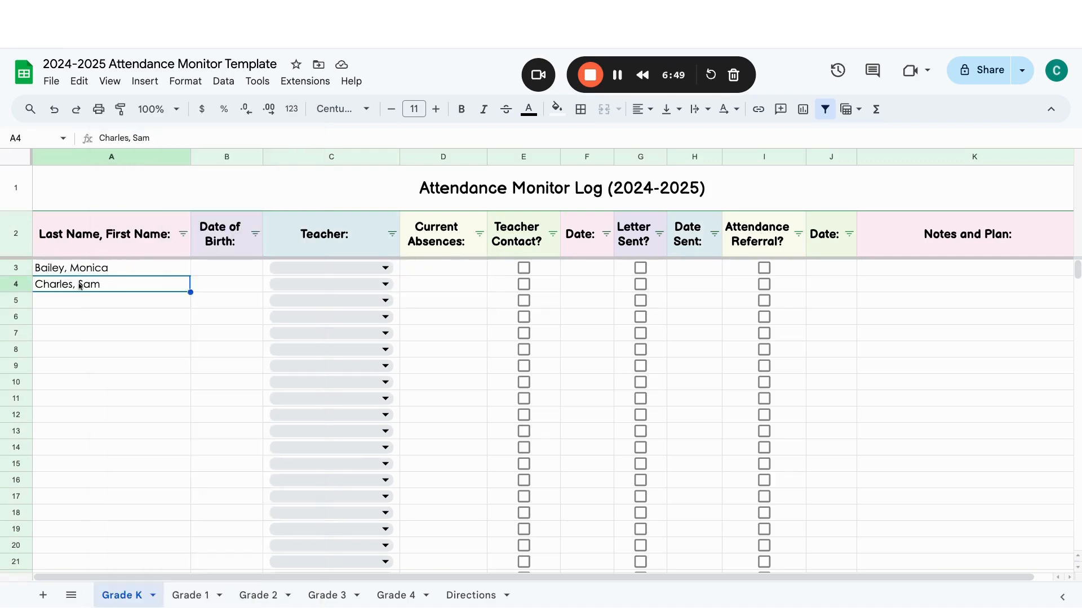
right_click(86, 285)
left_click(142, 225)
left_click(161, 321)
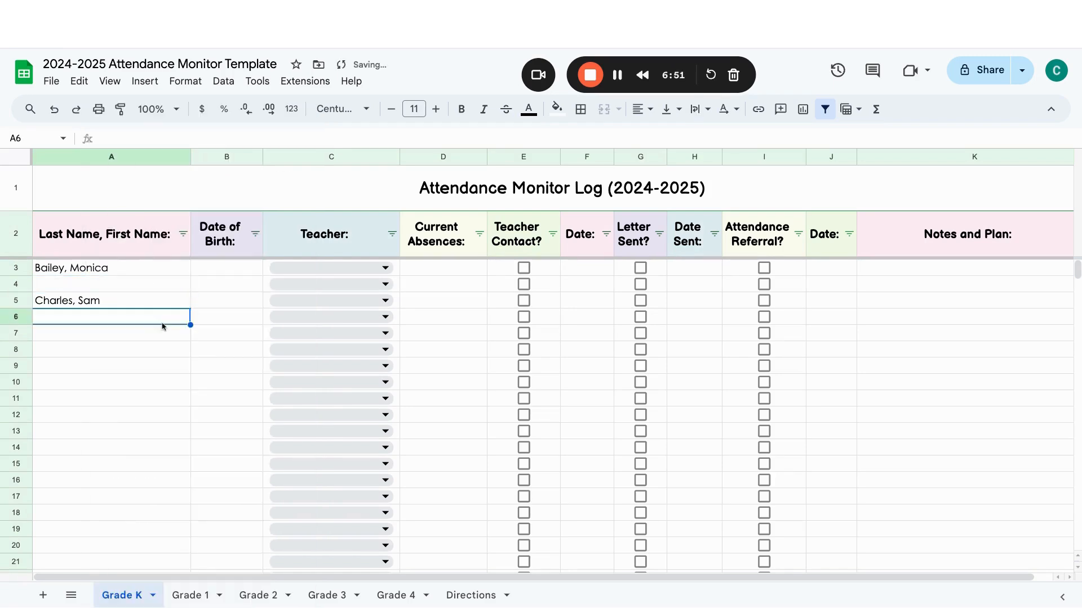
left_click(168, 299)
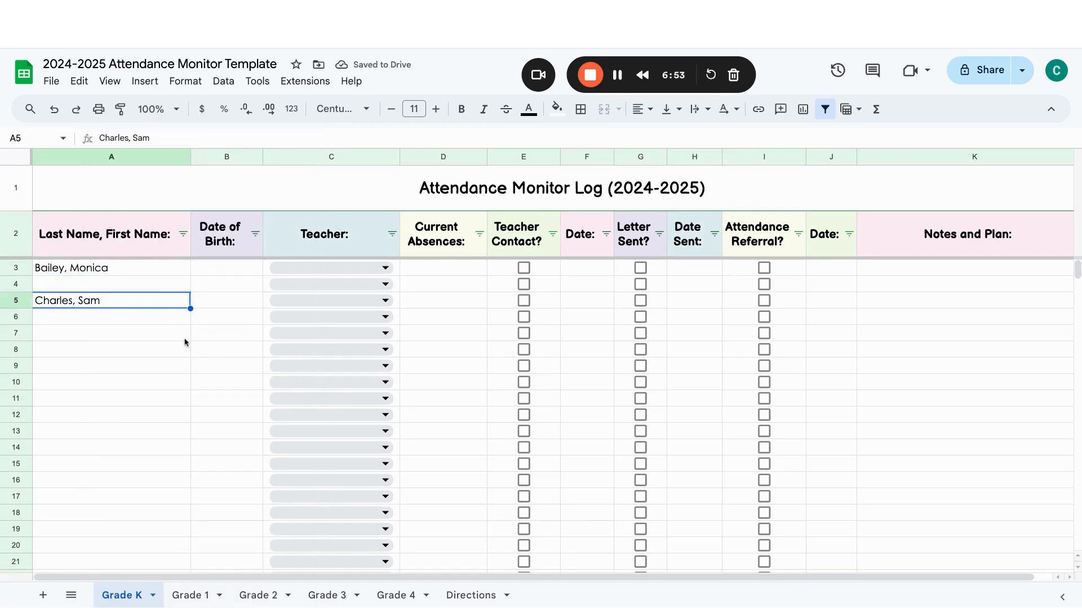
left_click(96, 285)
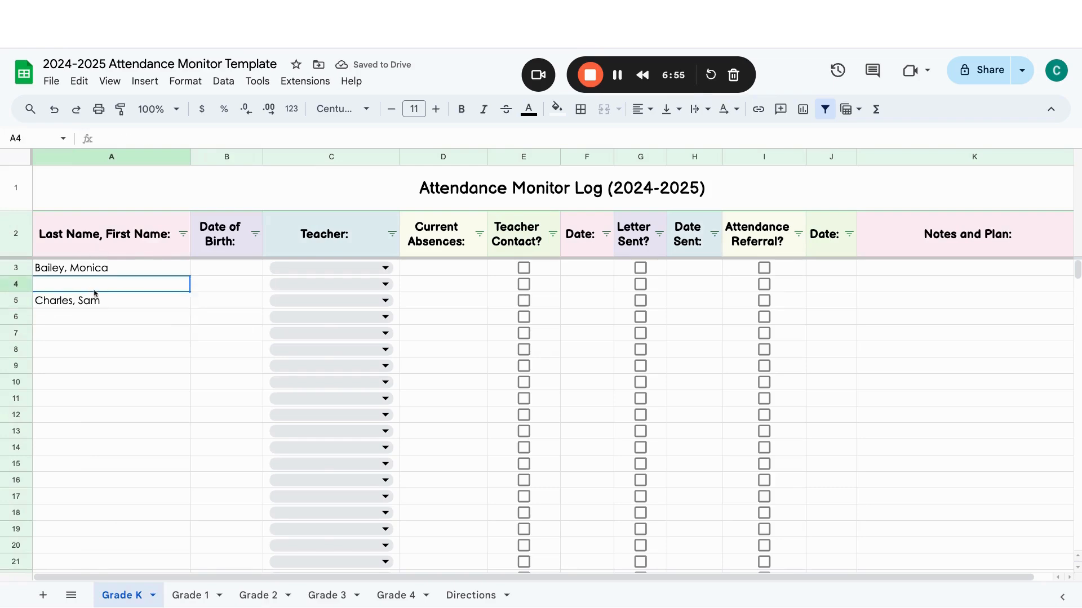
Delete the empty row 4 between the two student names.
right_click(95, 291)
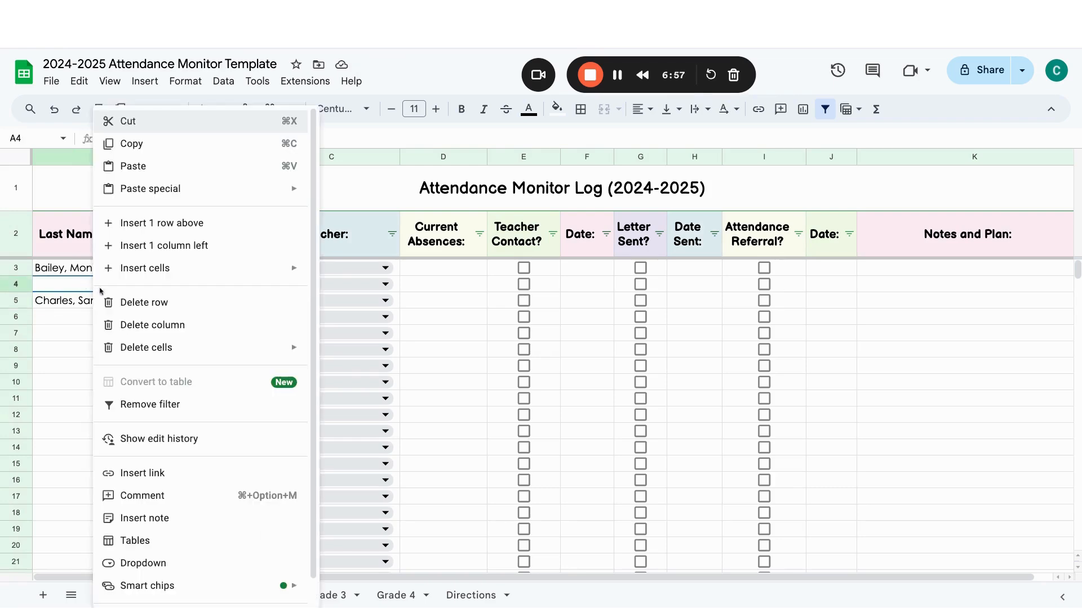
left_click(119, 305)
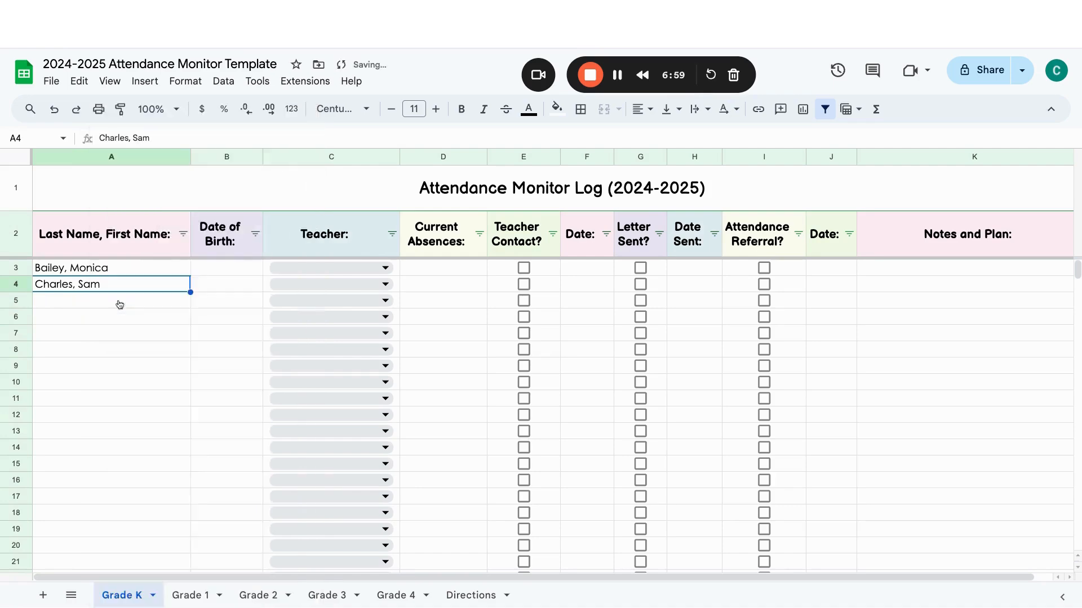
left_click(99, 305)
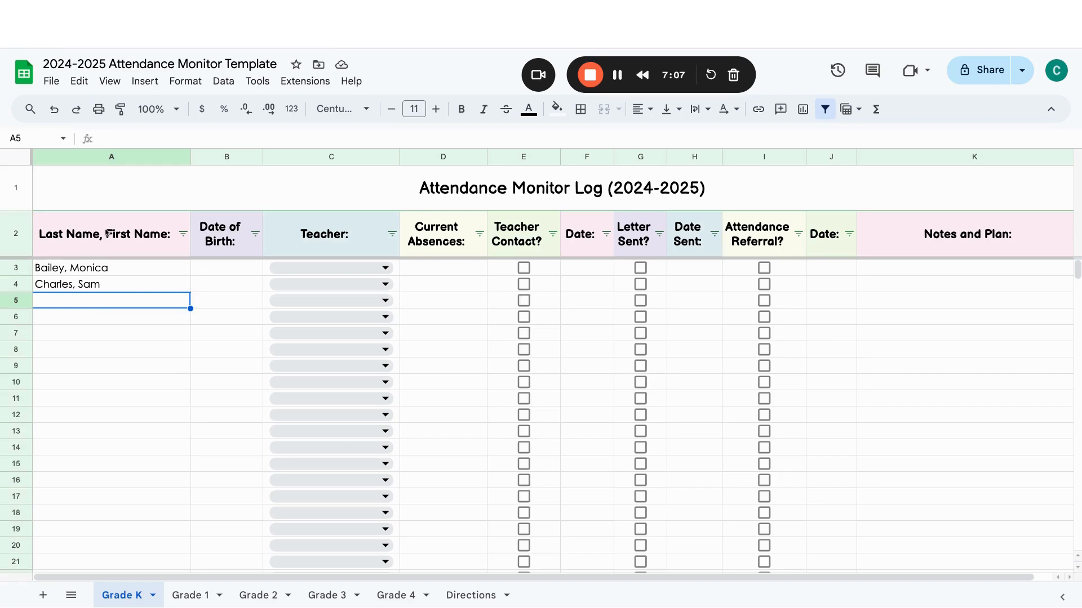
Switch to the Copy of Attendance Monitor Template Whole Child Counseling file and look over the filled-in Grade 5 sheet.
key("ctrl+Tab")
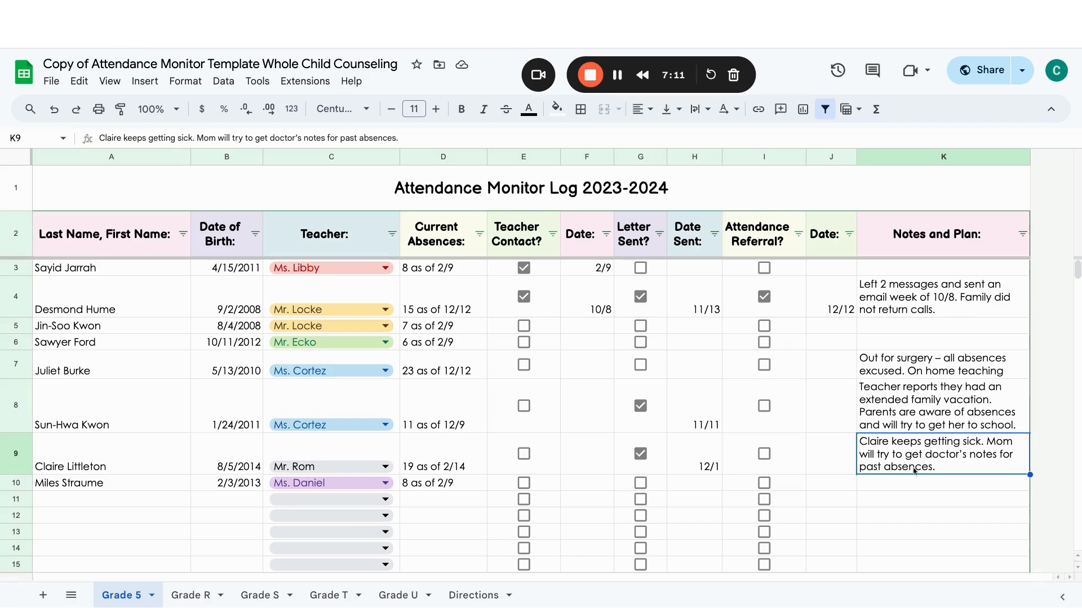
left_click(914, 499)
left_click(910, 570)
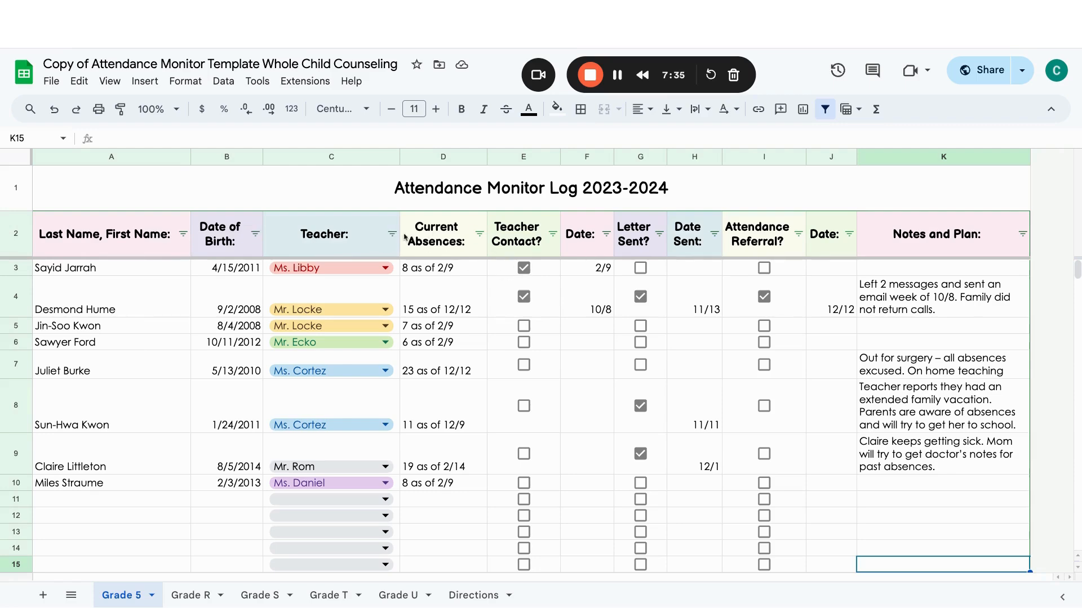
scroll(336, 382, "down", 20)
scroll(317, 350, "up", 20)
scroll(338, 345, "down", 10)
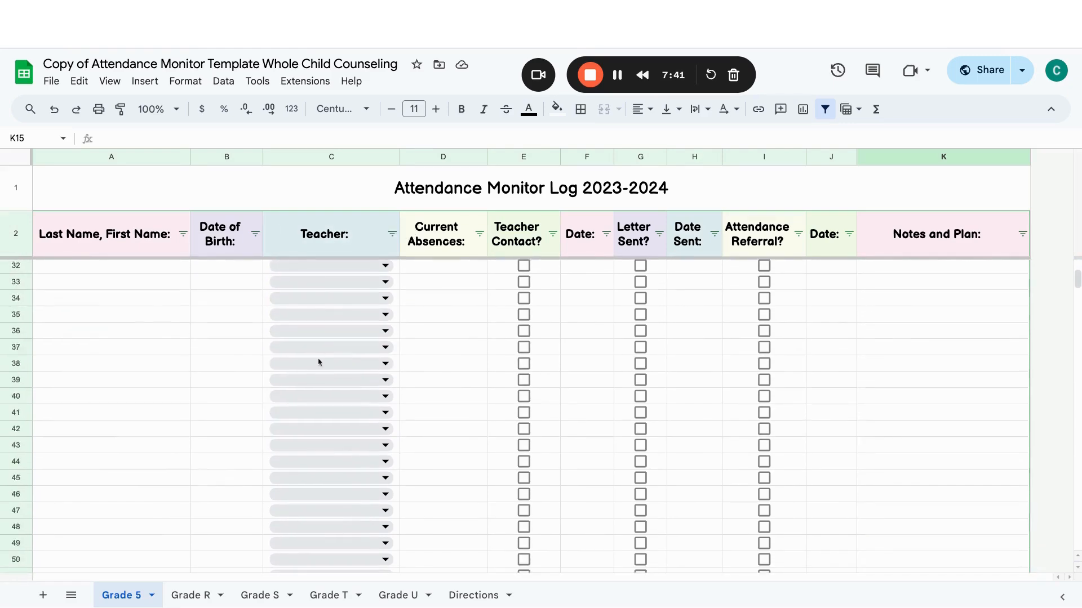
scroll(307, 360, "up", 10)
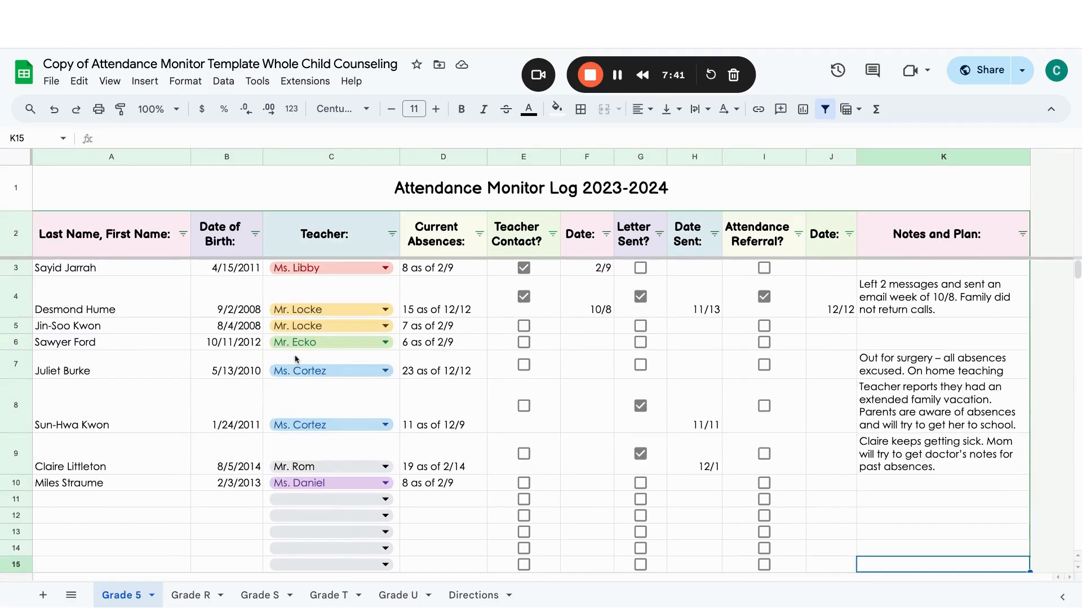
Filter the Teacher column to show only the teacher assigned to the students in rows 4 and 5.
left_click(391, 235)
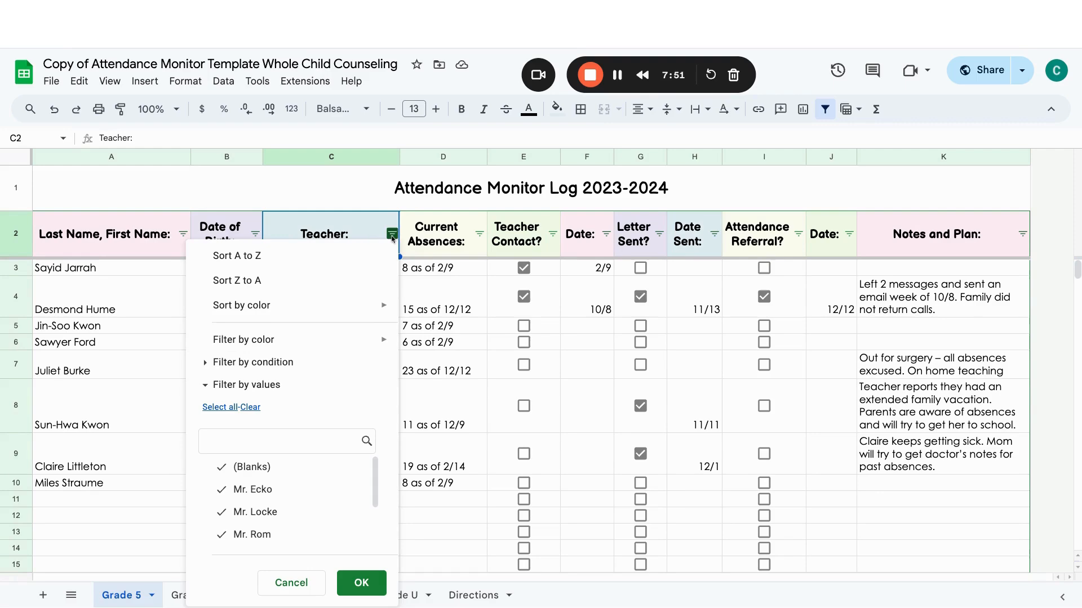
left_click(251, 409)
scroll(297, 504, "down", 2)
scroll(297, 505, "up", 2)
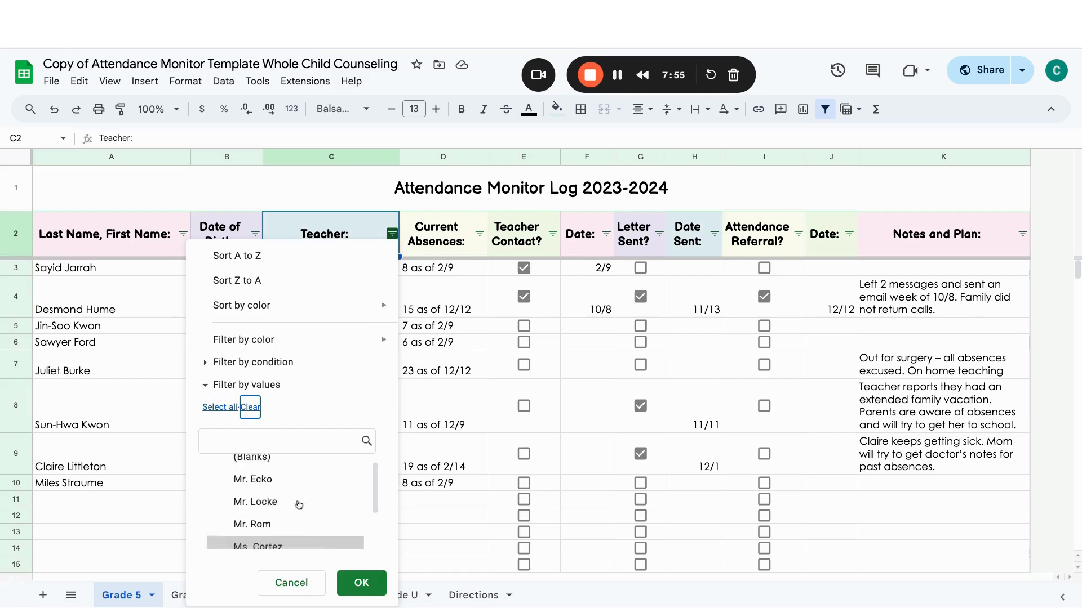
scroll(297, 504, "down", 2)
scroll(297, 504, "up", 2)
scroll(296, 505, "down", 2)
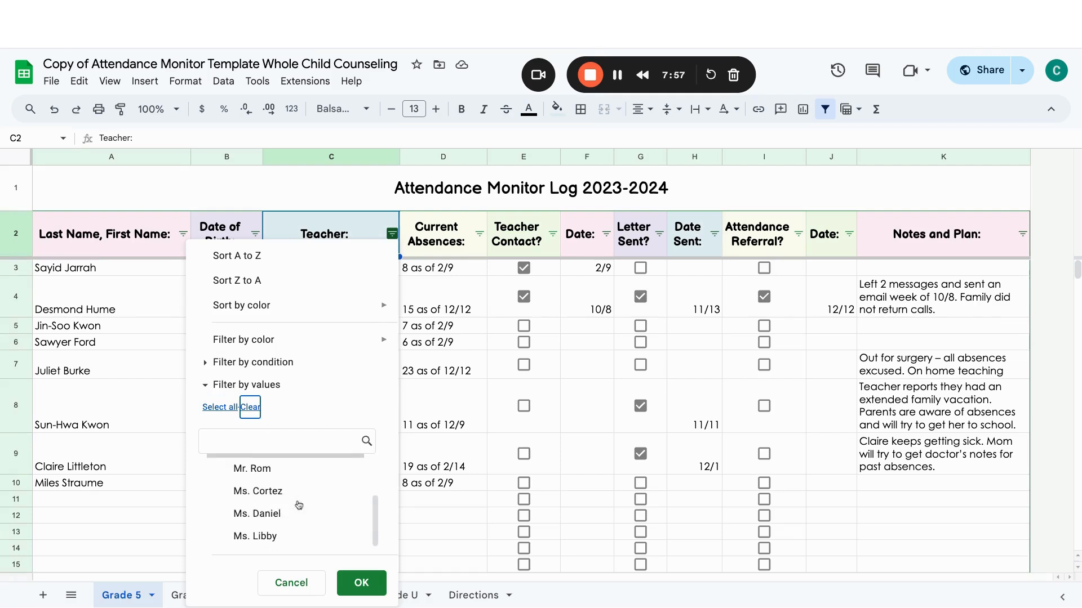
scroll(297, 510, "up", 3)
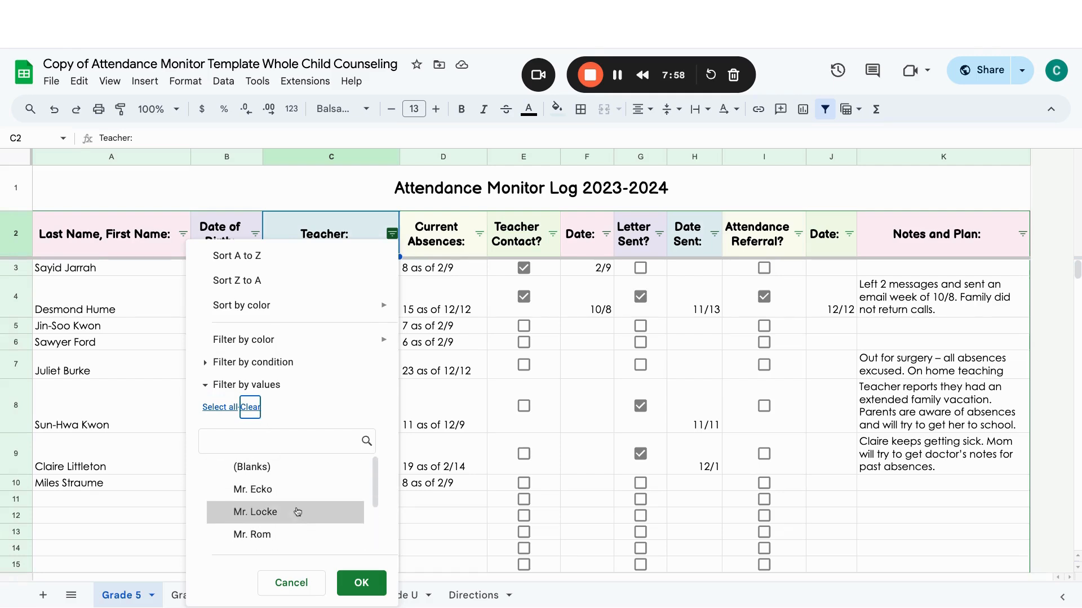
left_click(240, 517)
left_click(361, 582)
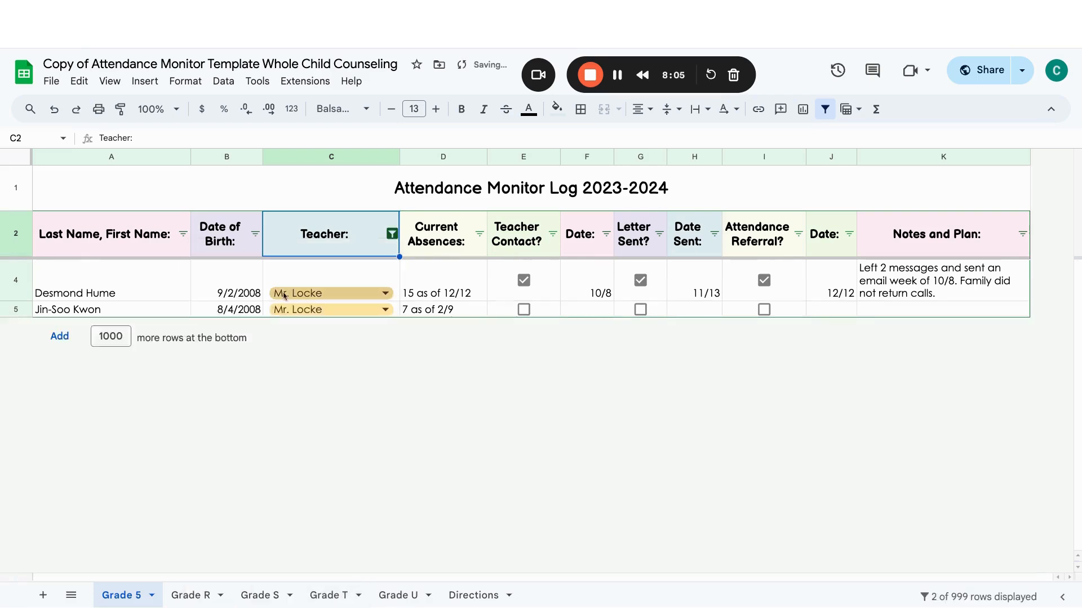
Reset the Teacher column filter to include all values.
left_click(392, 235)
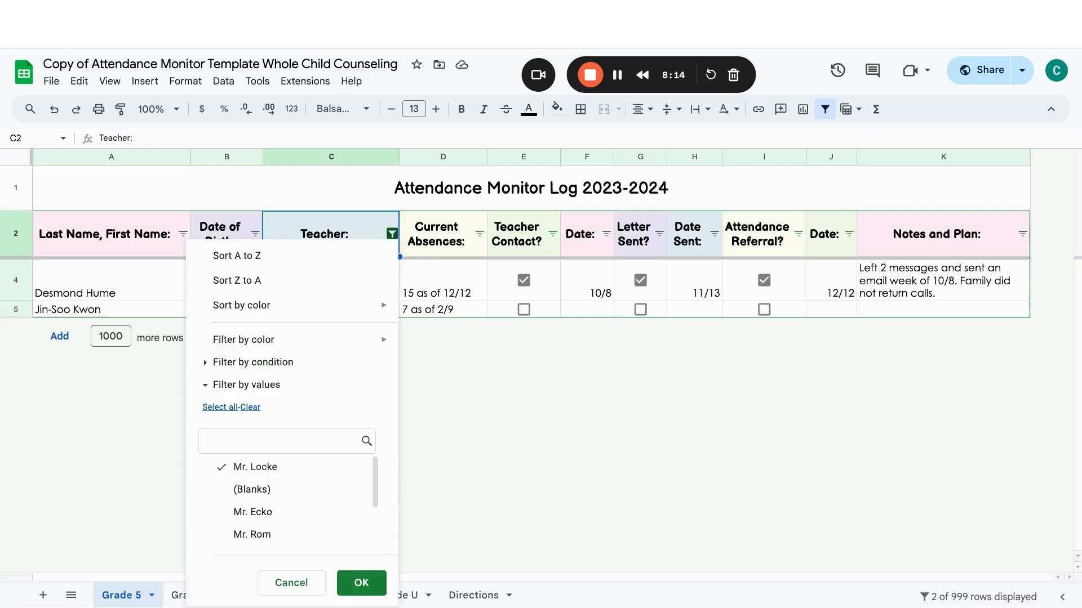
left_click(217, 406)
left_click(359, 583)
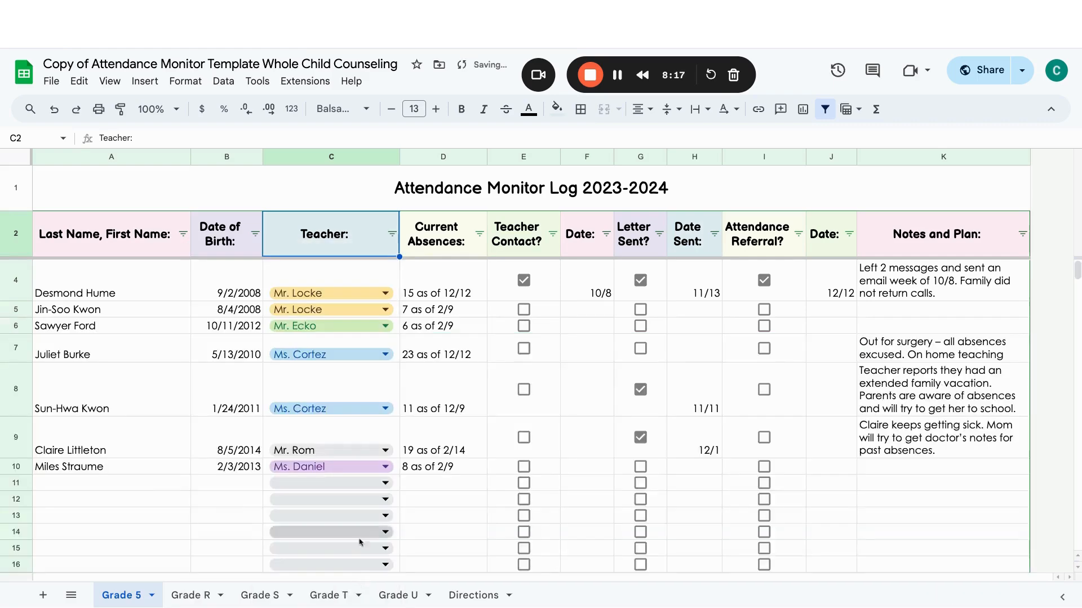
Filter the Last Name, First Name column to show only the student in row 6.
left_click(182, 234)
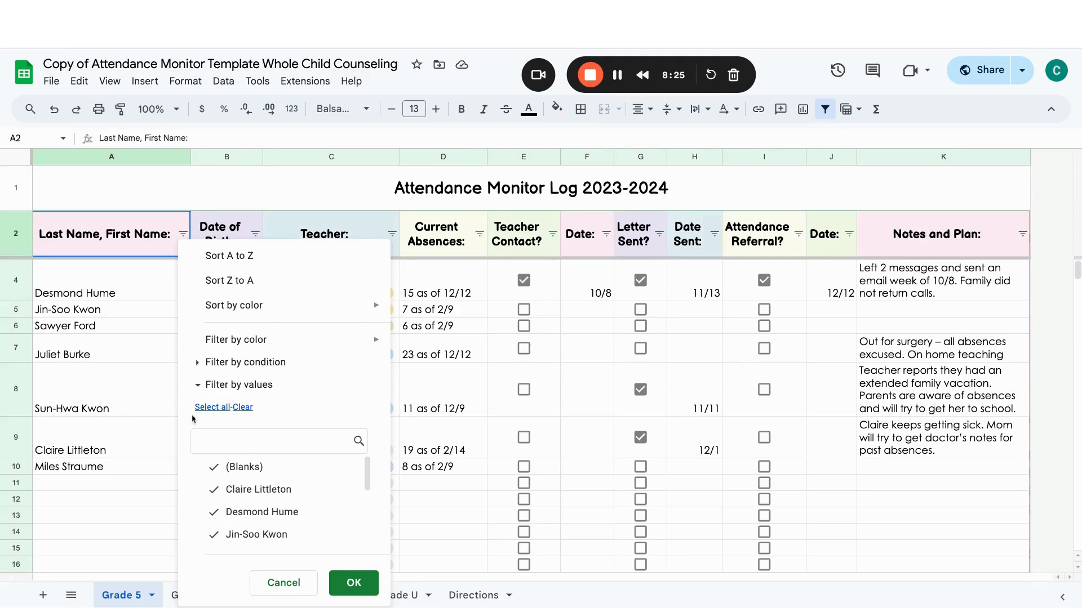
left_click(242, 407)
scroll(276, 483, "down", 3)
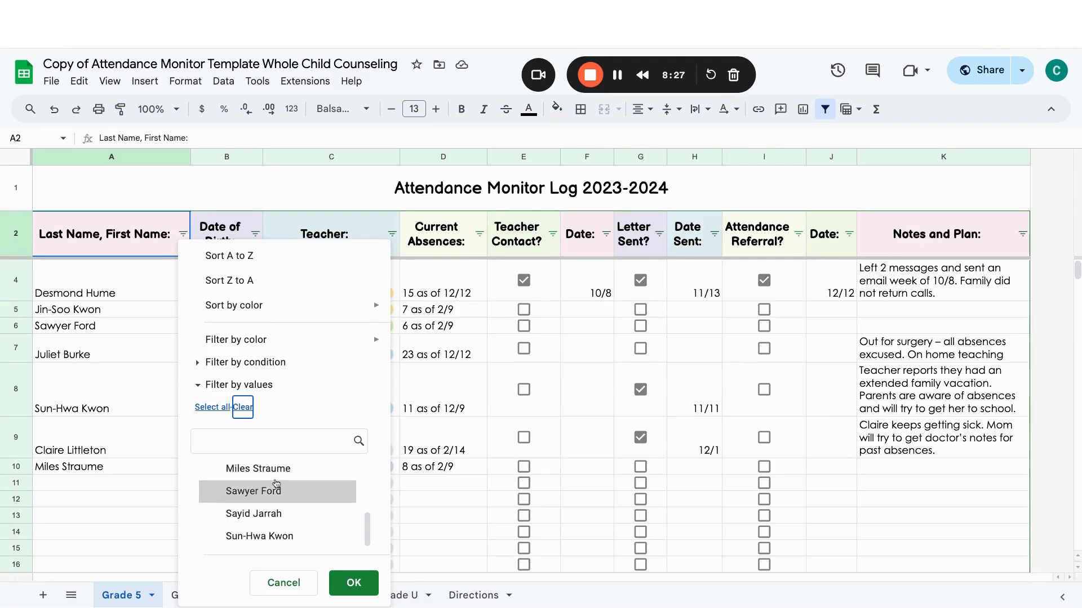
left_click(276, 488)
left_click(354, 582)
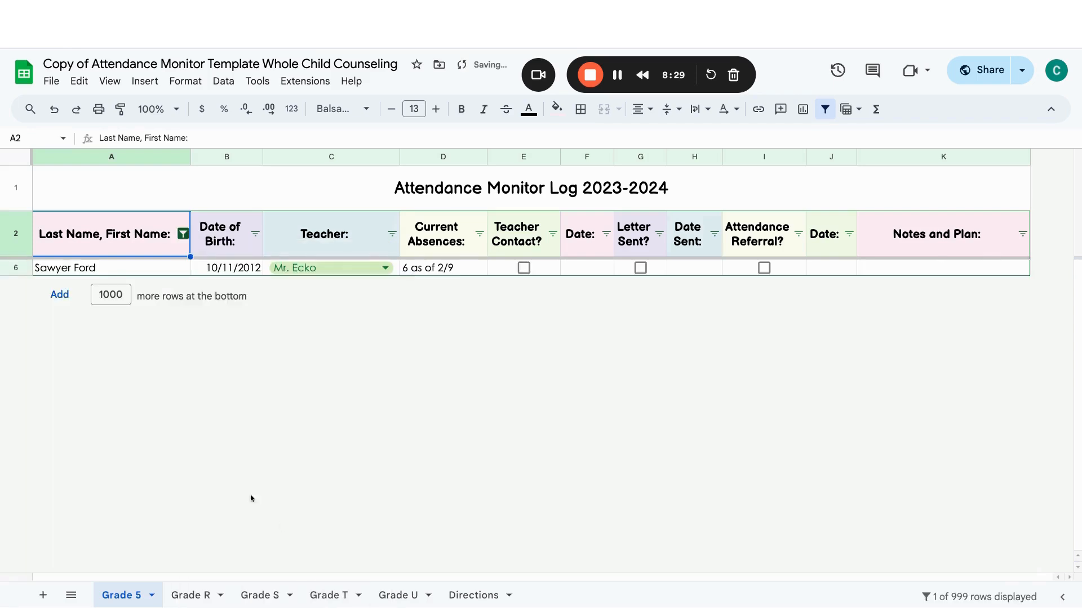
Reset the Last Name, First Name column filter to include every student.
left_click(184, 233)
left_click(213, 410)
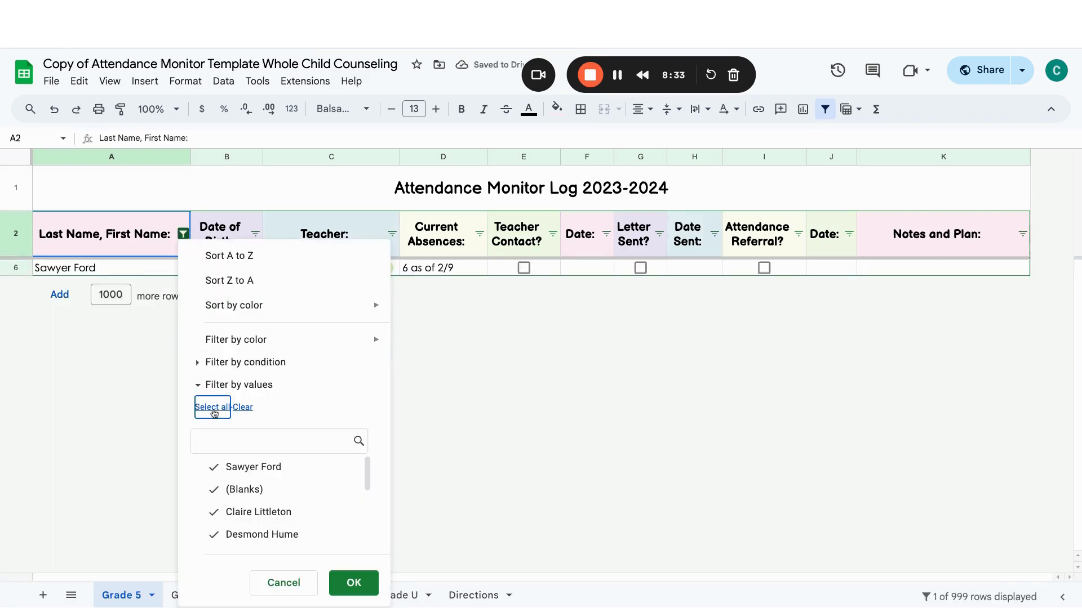
left_click(352, 580)
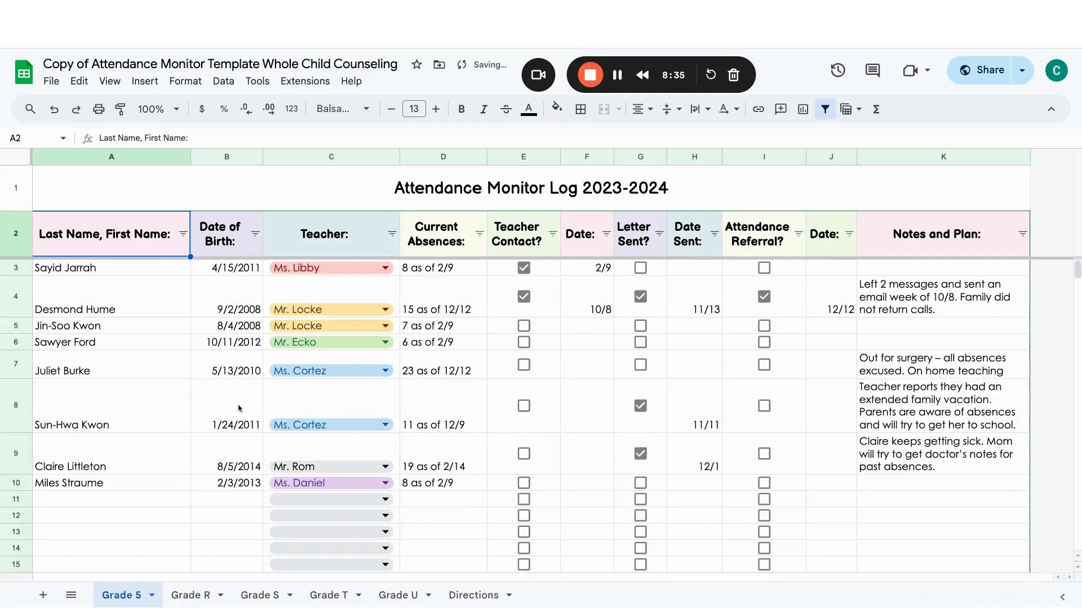
Enter the first name of the student in row 7 as a sample duplicate in cells A179 and A198.
scroll(120, 442, "down", 20)
double_click(90, 399)
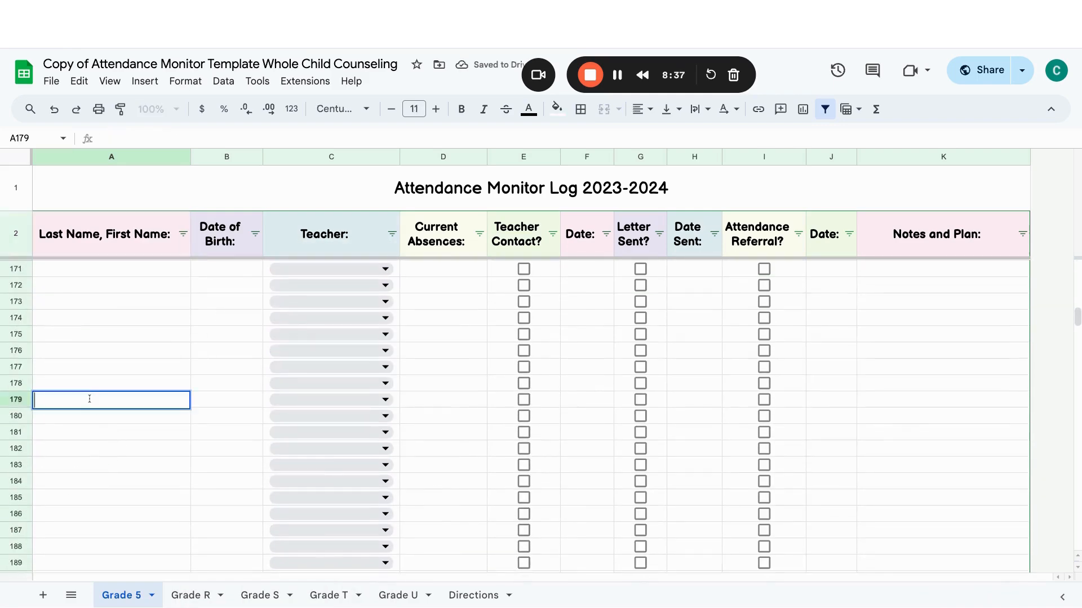
type("Juliet")
left_click(95, 371)
scroll(94, 371, "up", 20)
left_click(120, 514)
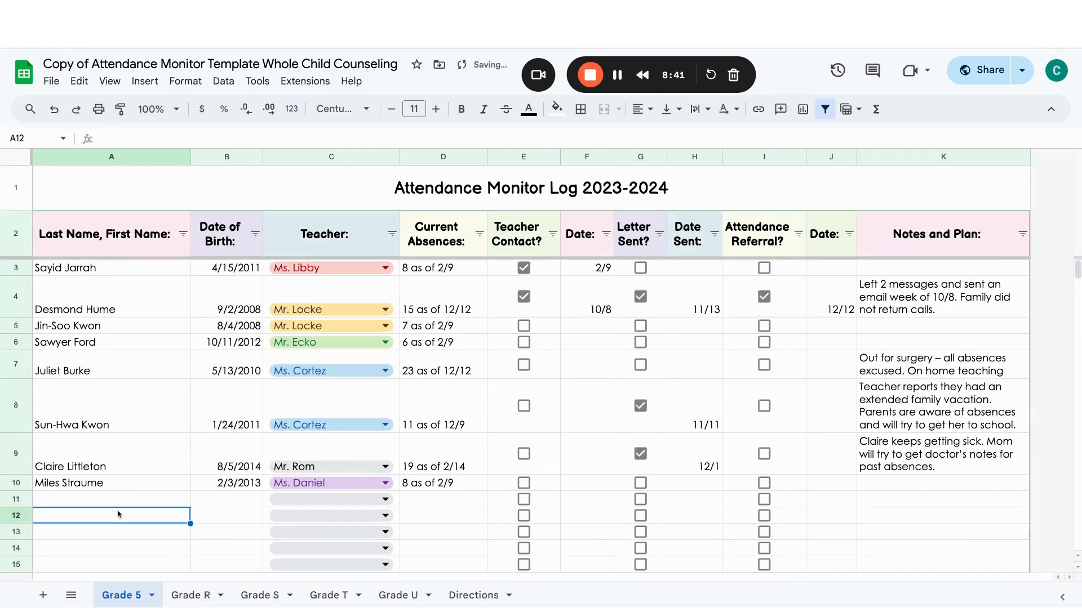
left_click(130, 491)
left_click(130, 499)
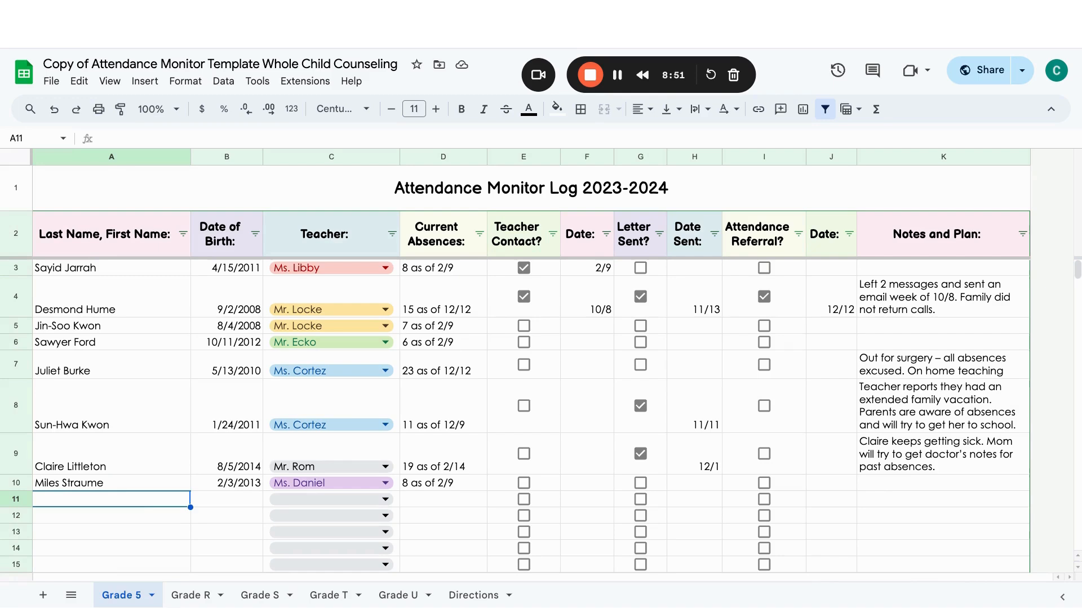
Search the sheet for the duplicated student first name and cycle through its matches.
key("ctrl+f")
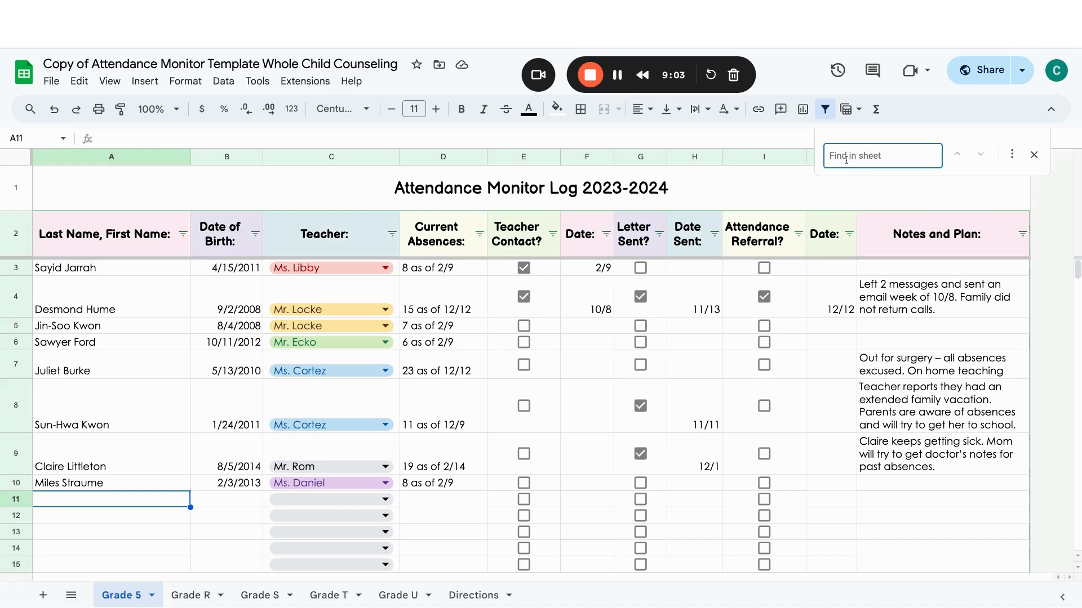
type("juliet")
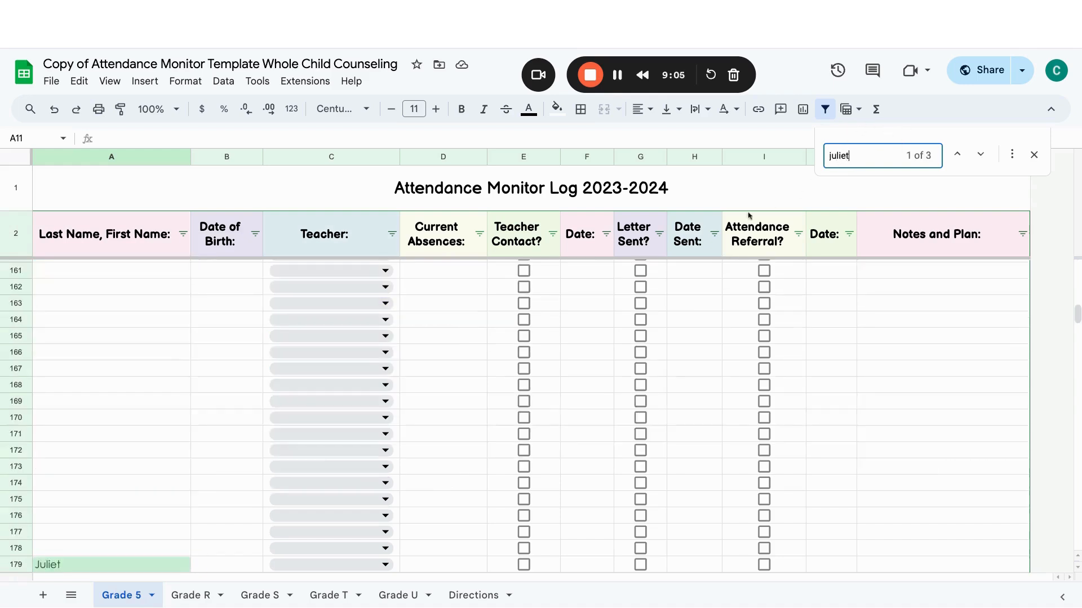
left_click(980, 154)
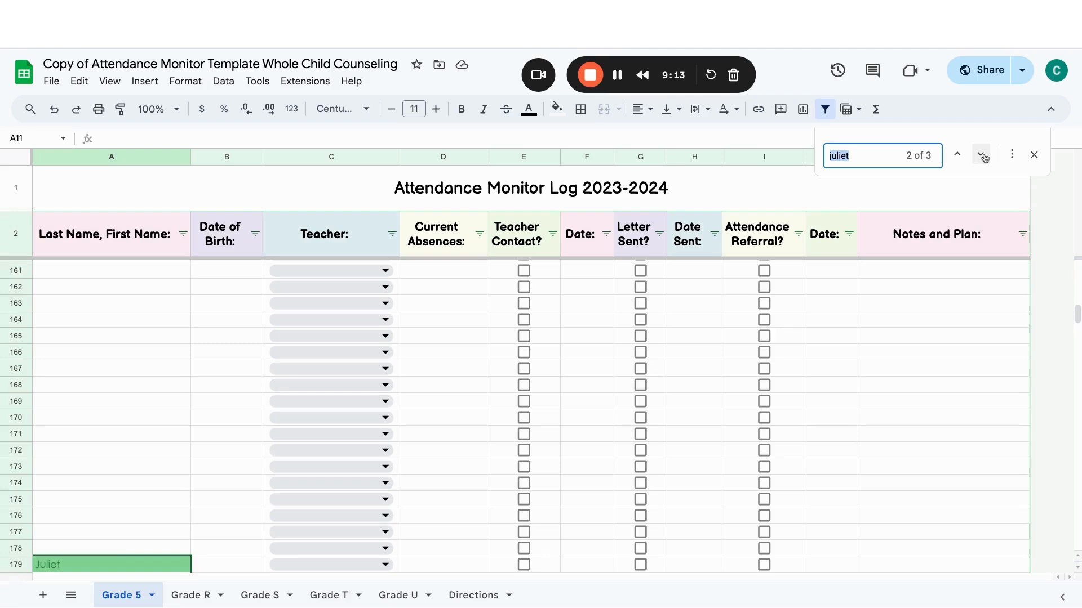
left_click(982, 155)
left_click(981, 155)
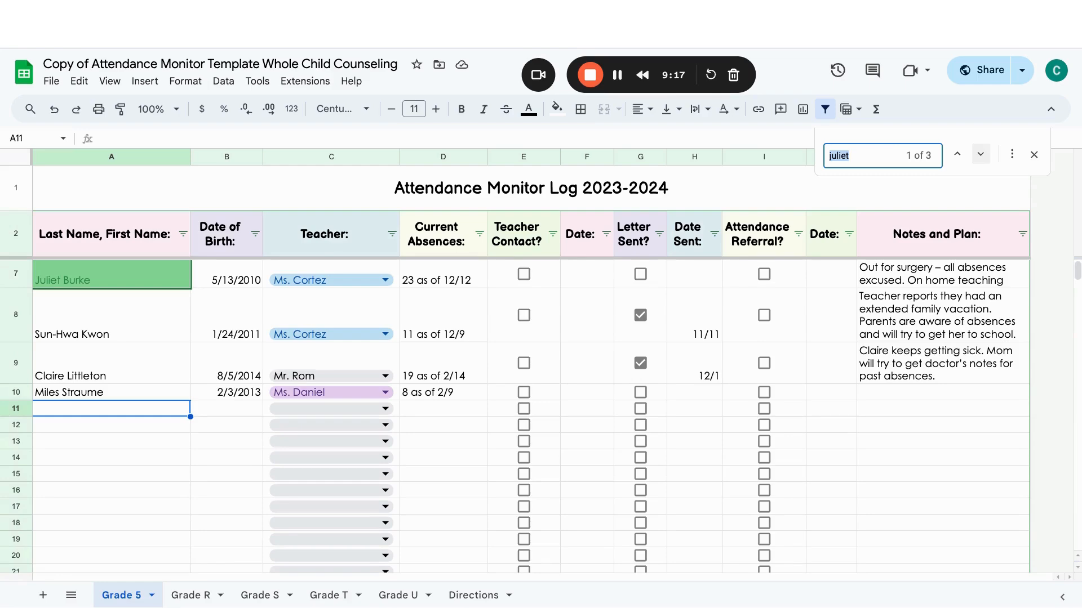
key("Return")
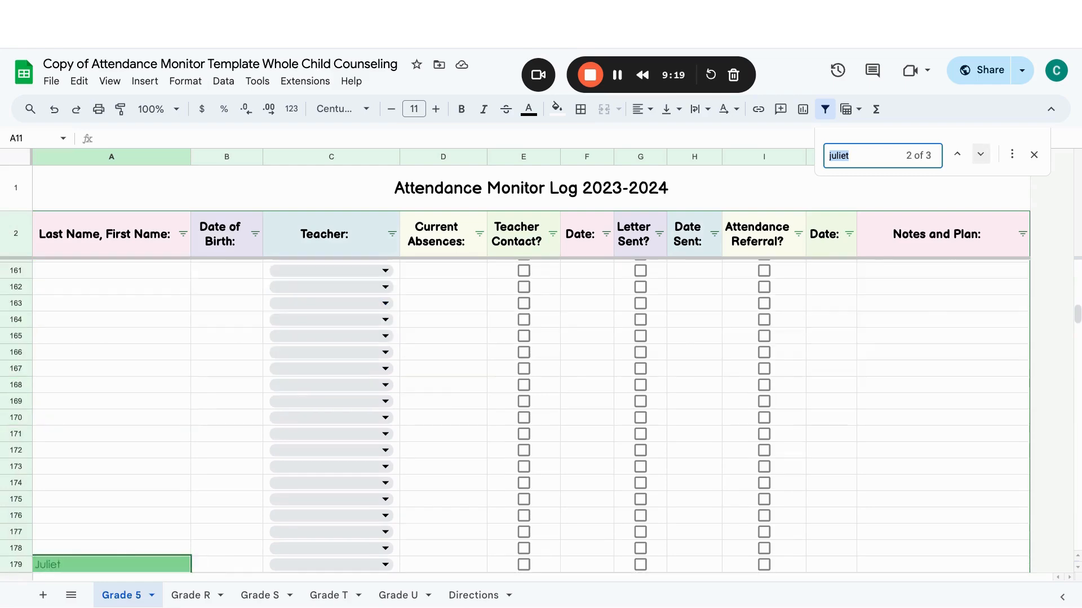
key("Return")
key("Return")
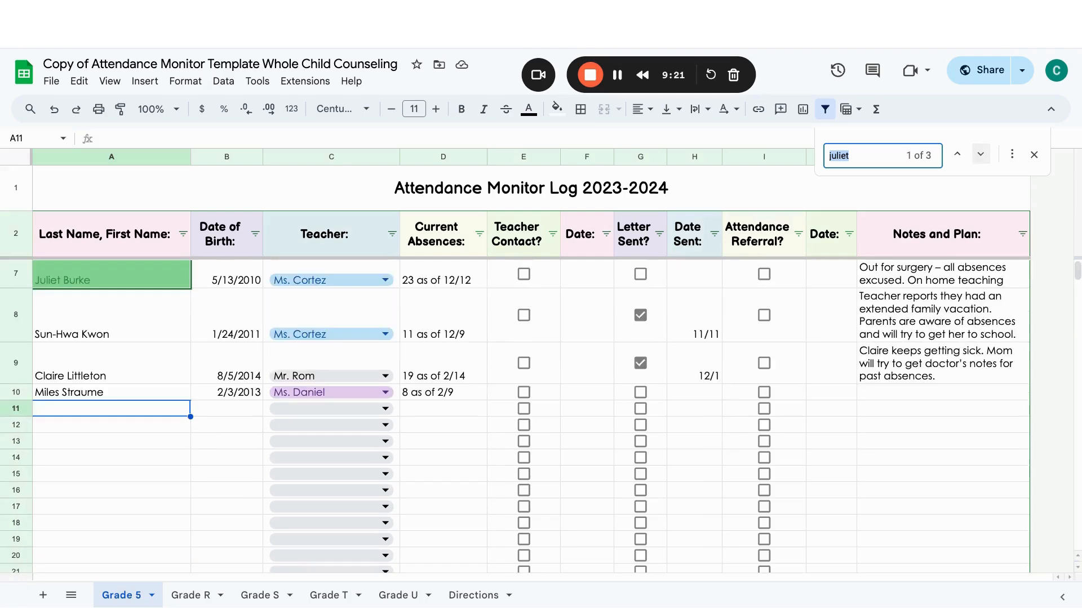
Select the matching student name in cell A7, go through the search matches again, and close the search.
left_click(112, 389)
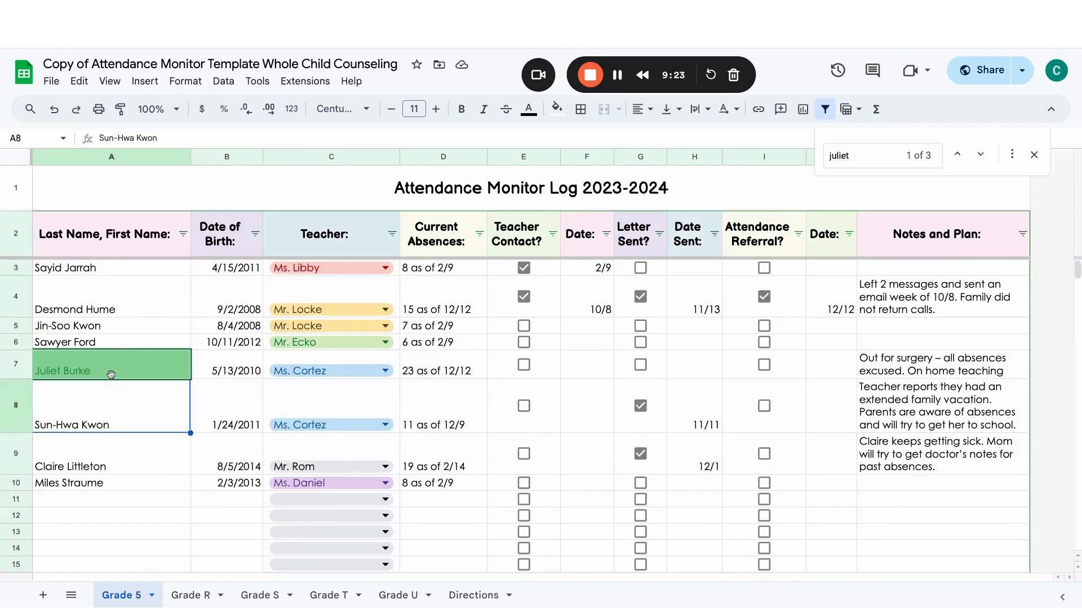
left_click(112, 372)
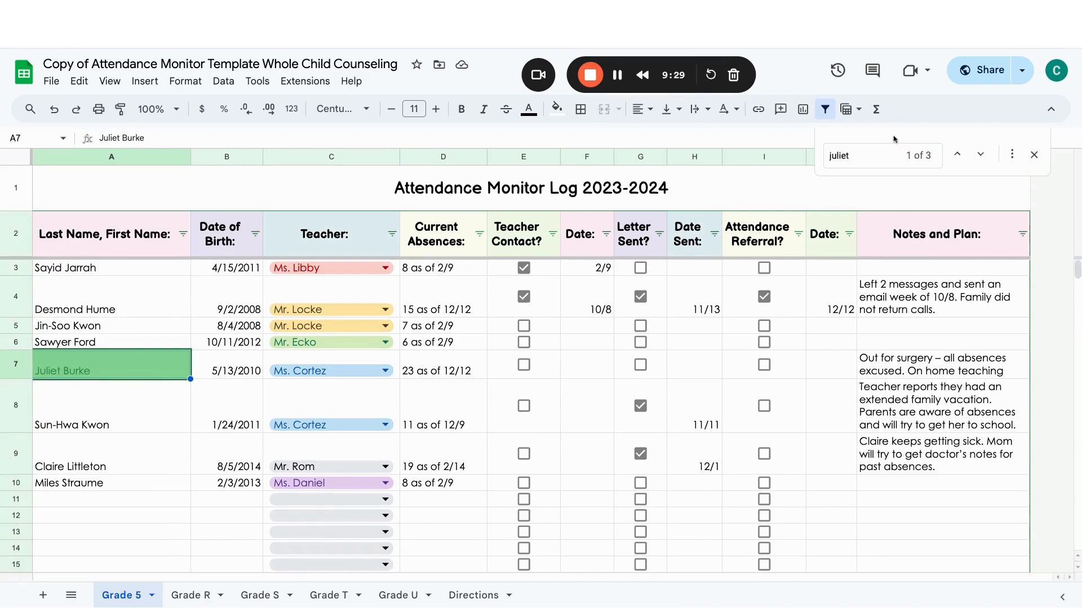
left_click(981, 154)
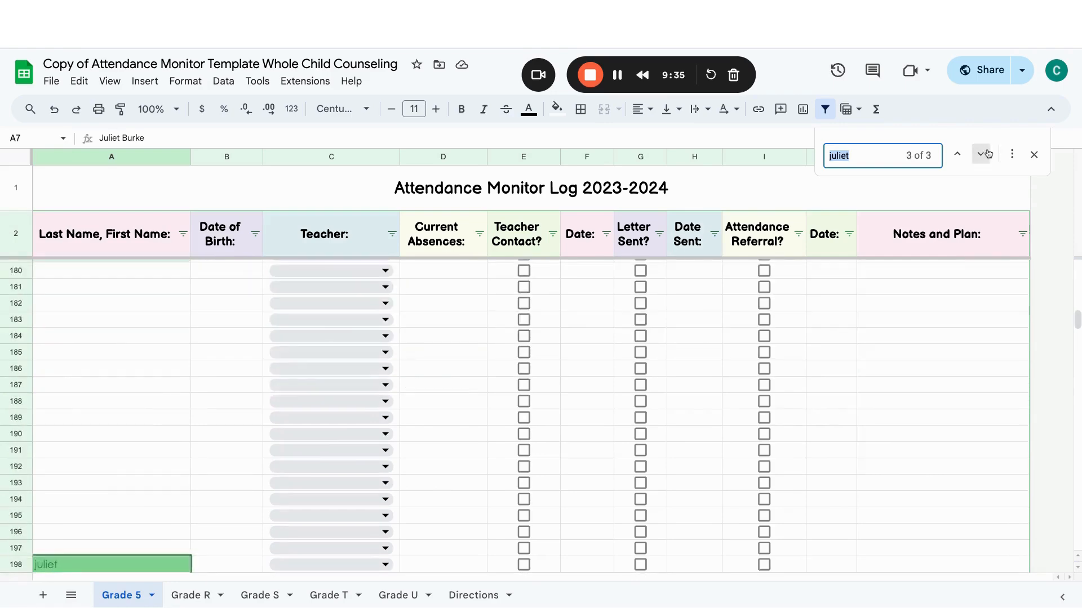
left_click(986, 153)
left_click(985, 153)
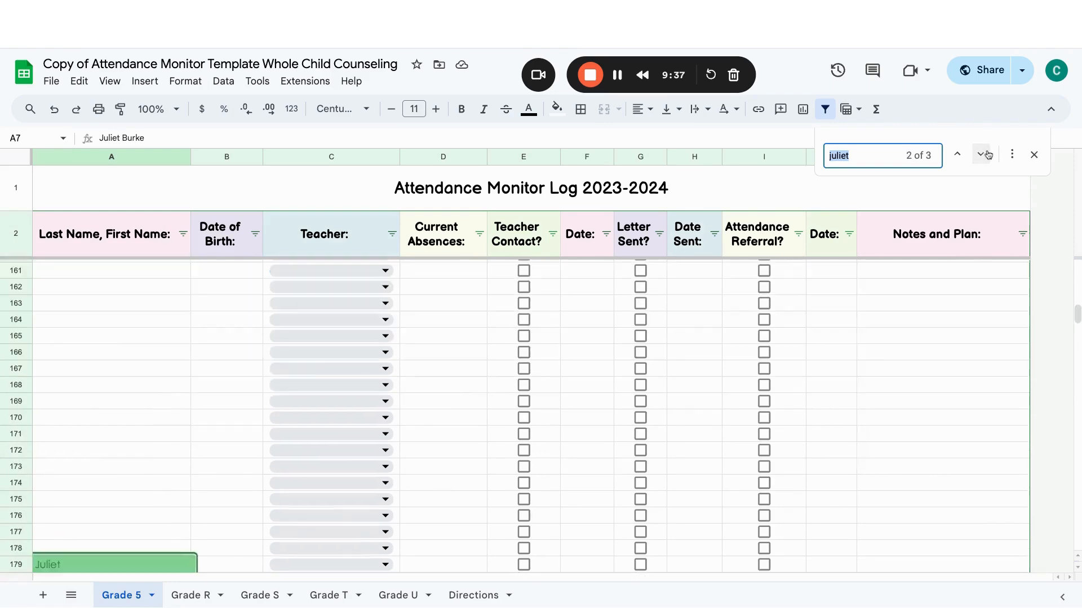
left_click(986, 154)
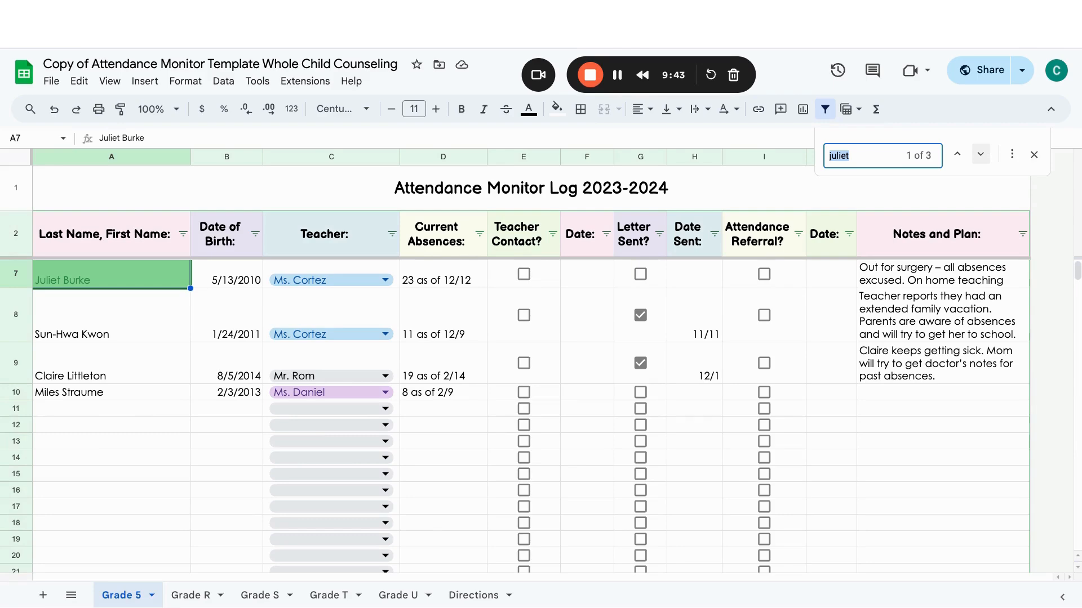
left_click(1034, 154)
scroll(325, 372, "up", 2)
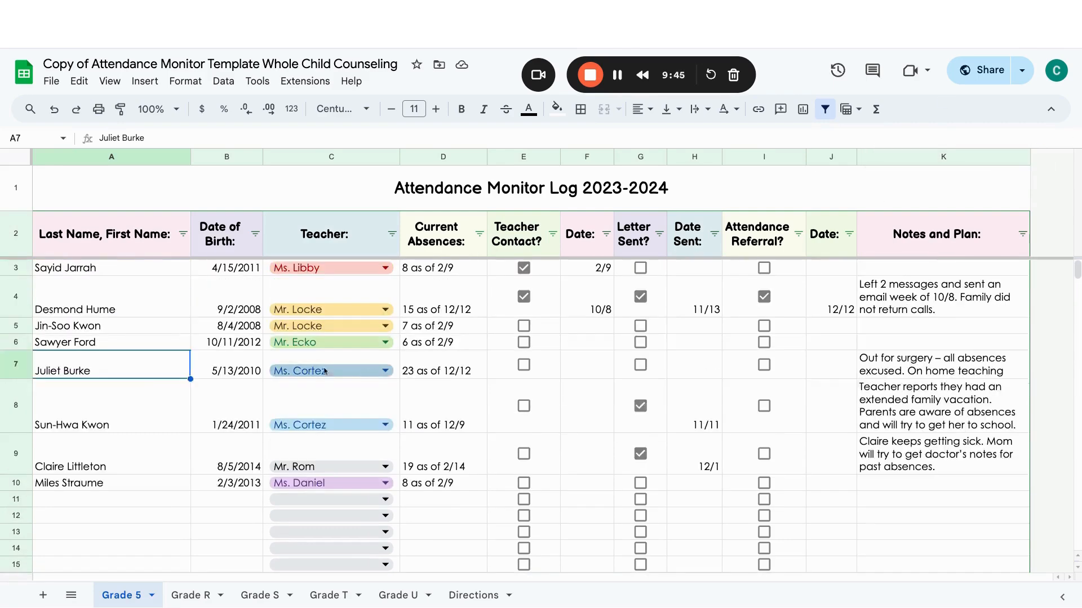
Sort the whole Grade 5 sheet A to Z by the student name column A.
left_click(153, 460)
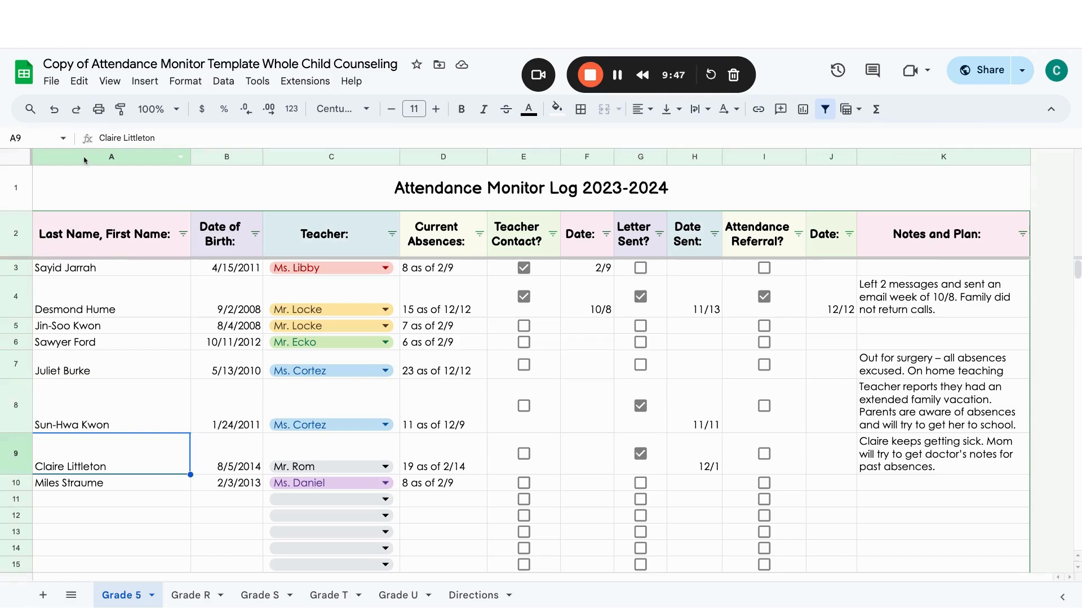
left_click(84, 160)
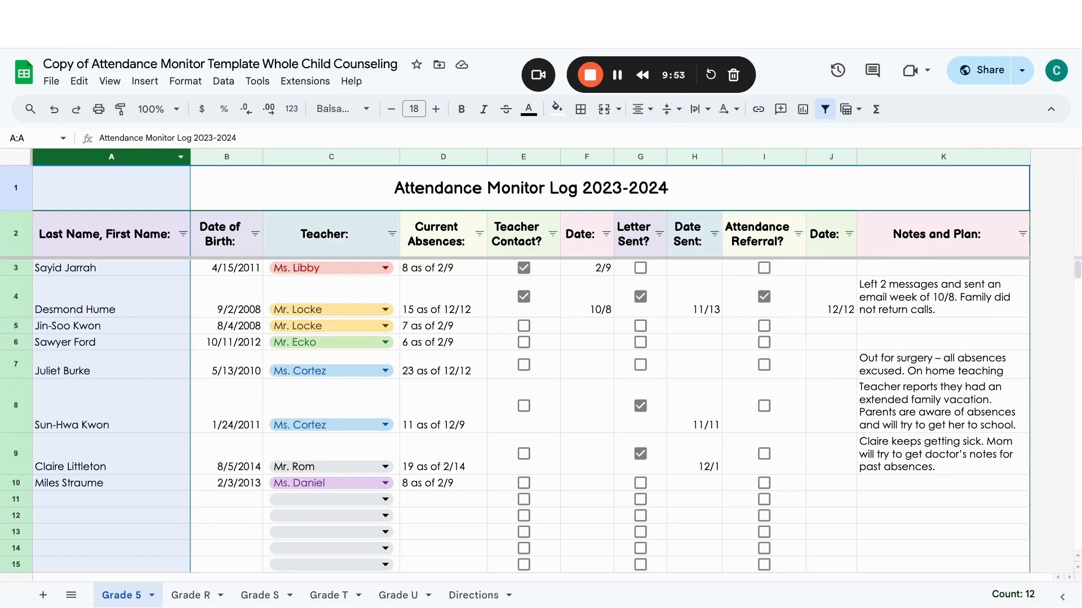
scroll(121, 386, "down", 3)
scroll(121, 386, "up", 3)
right_click(98, 163)
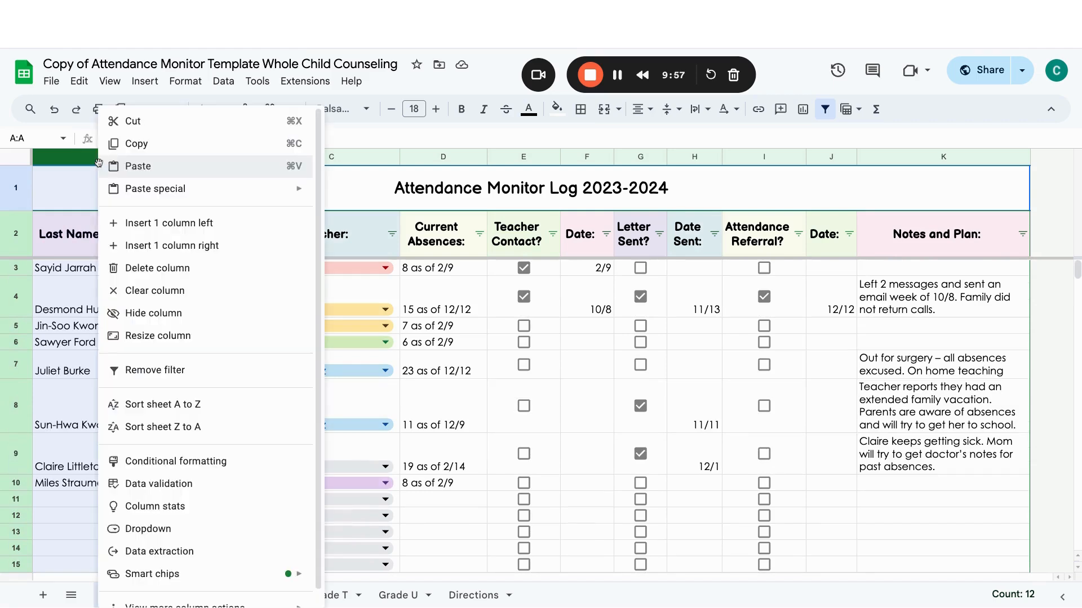
left_click(177, 405)
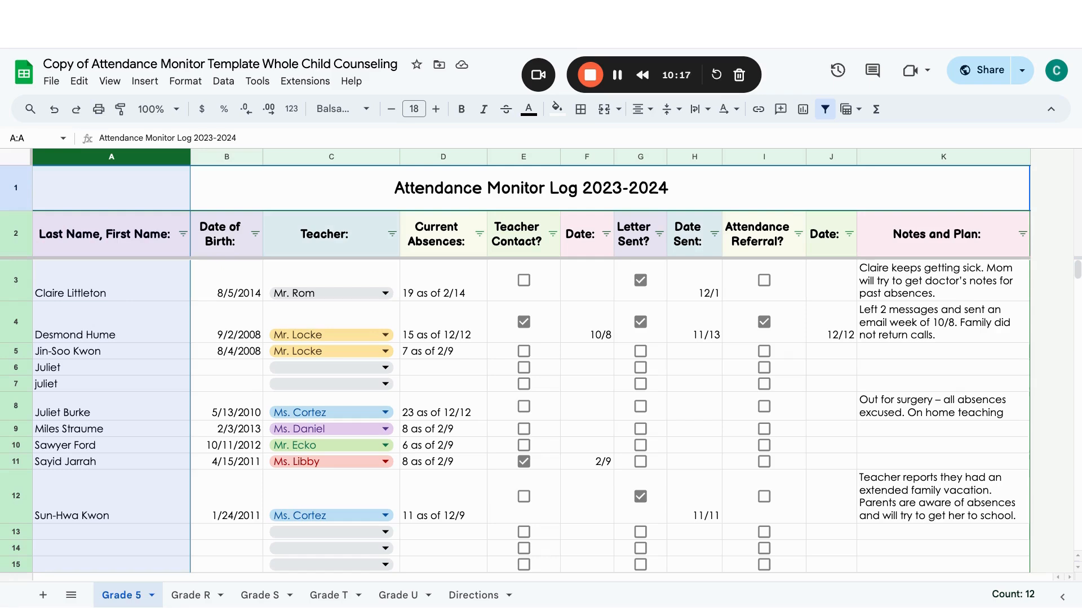
Select rows 3, 9 and 12 in turn to examine the data kept with each sorted student name.
left_click(134, 275)
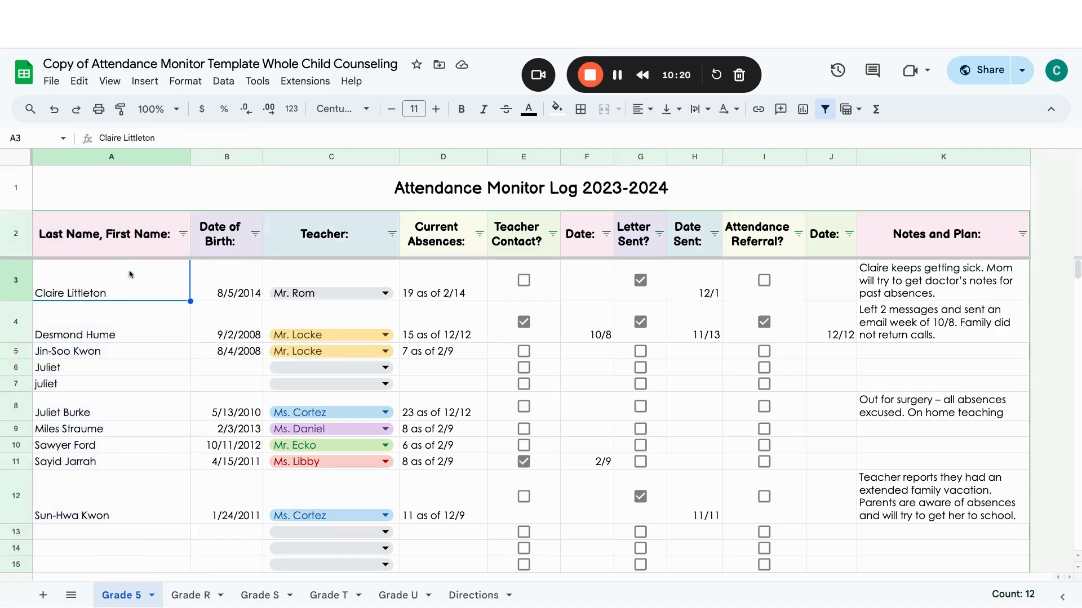
left_click(22, 291)
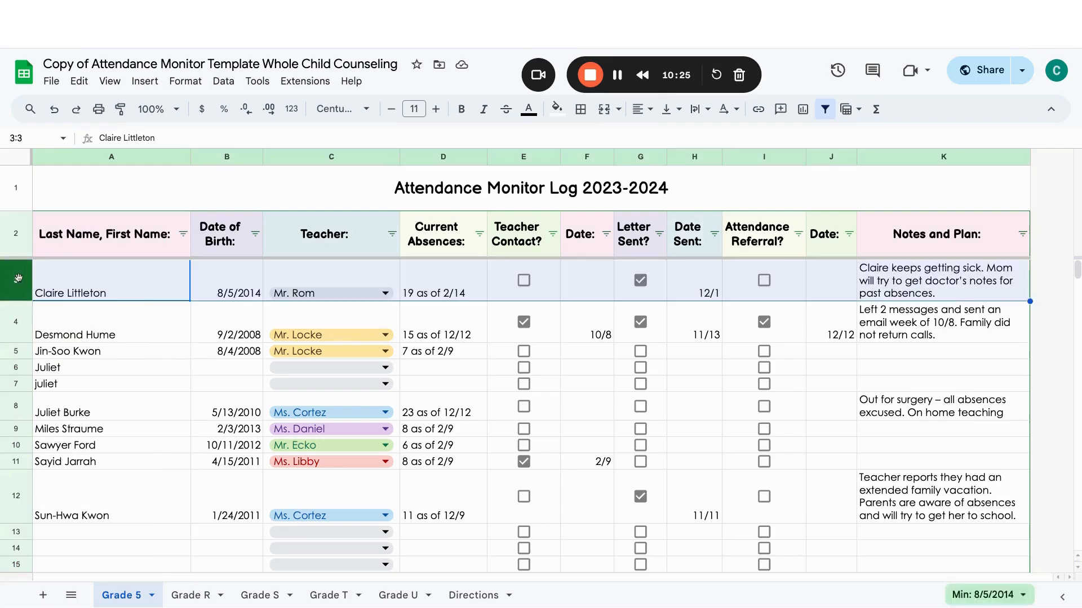
scroll(268, 444, "down", 8)
scroll(268, 444, "up", 8)
left_click(16, 430)
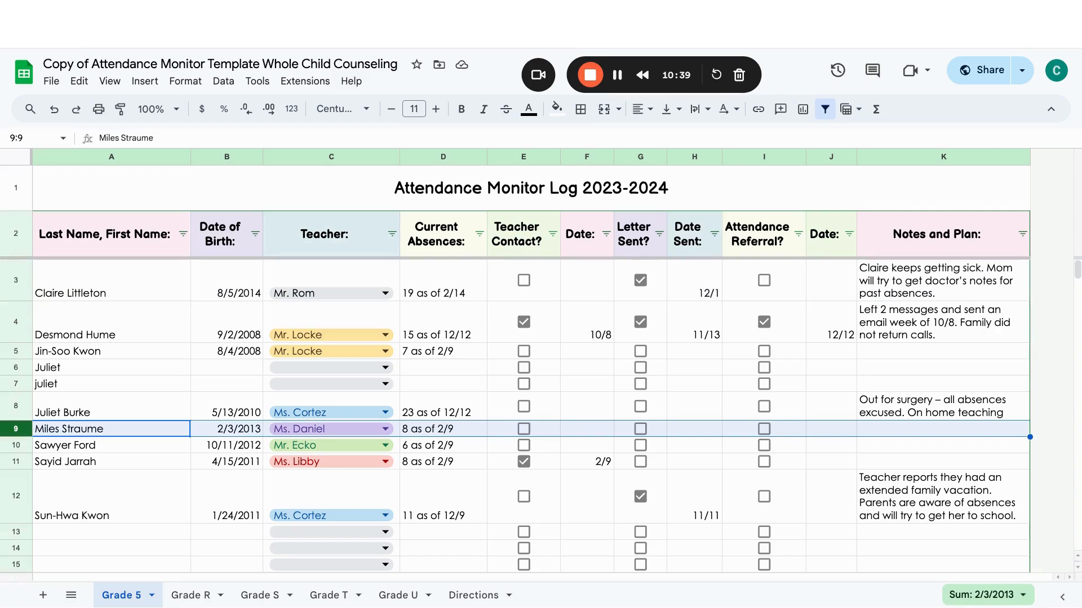
left_click(22, 501)
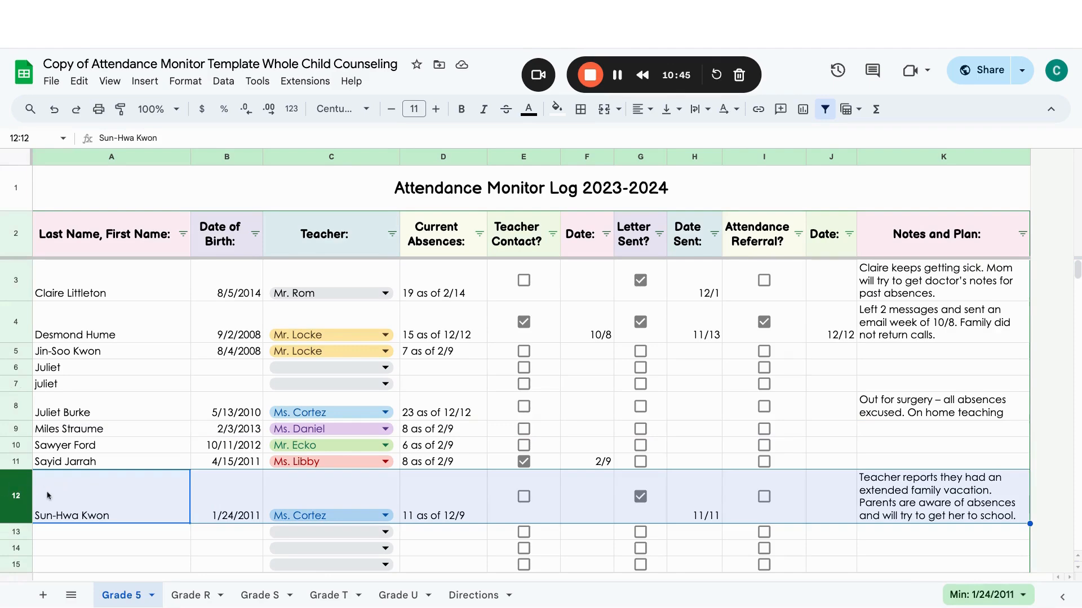
Select row 8 of the Grade 5 log to examine that student's full record.
left_click(16, 401)
left_click(104, 414)
left_click(7, 404)
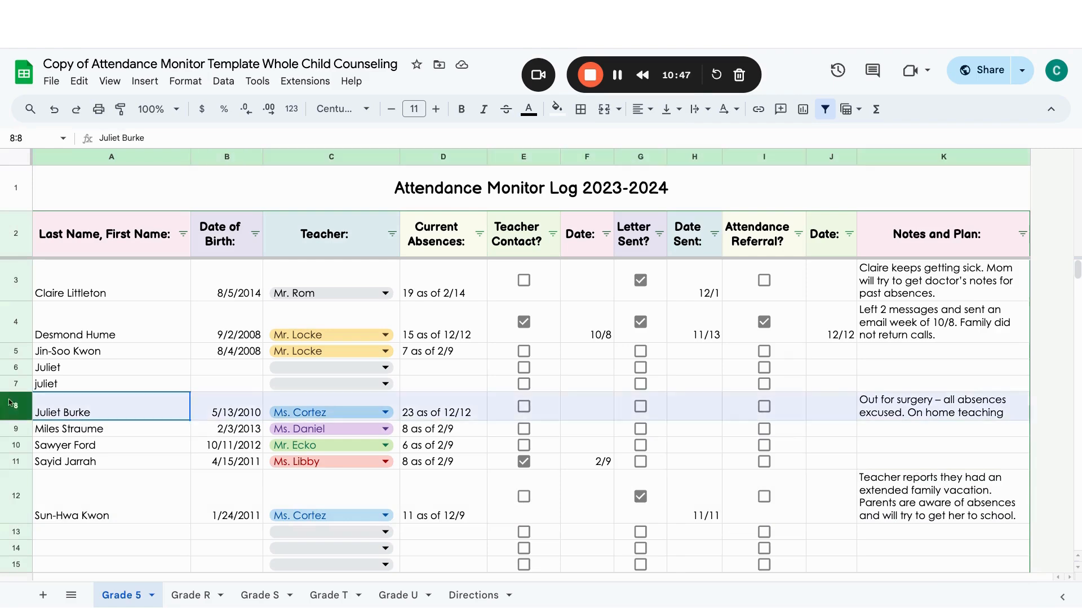
Select row 12 and preview printing only the selected cells, then cancel the print setup.
left_click(22, 481)
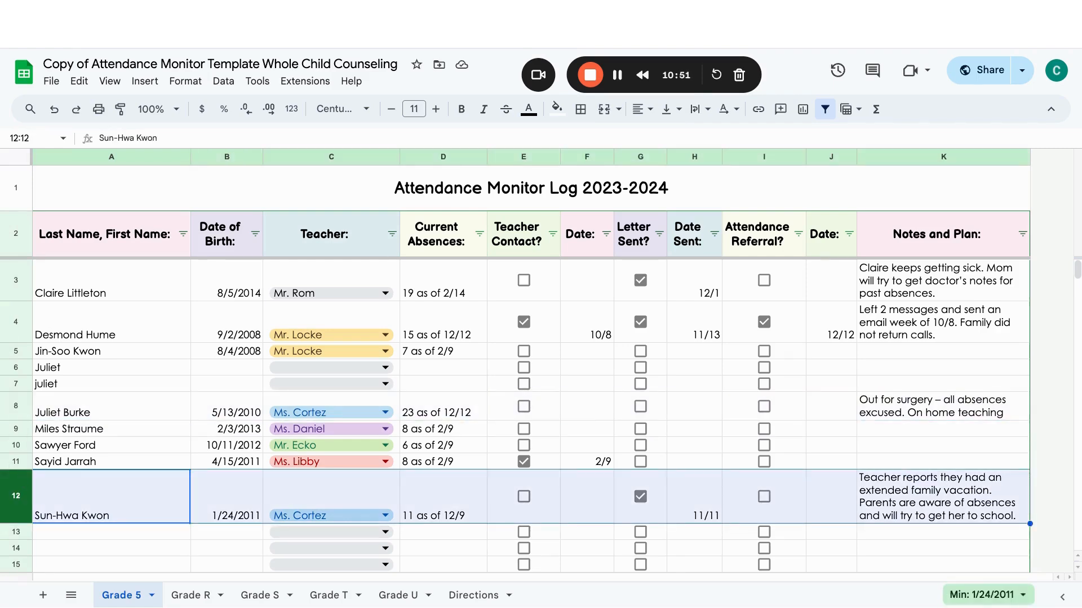
left_click(51, 81)
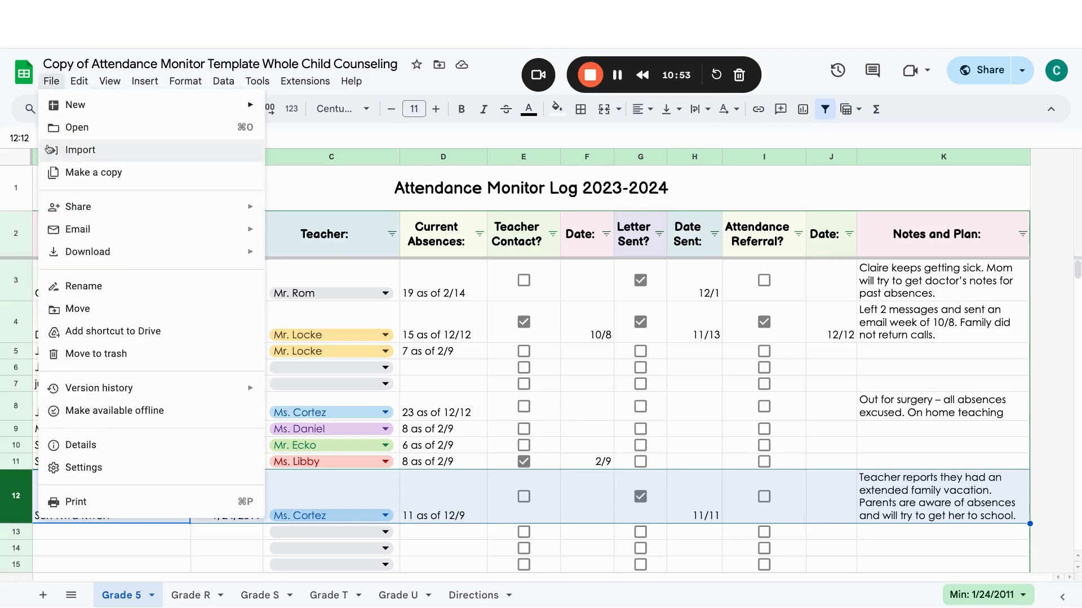
left_click(79, 502)
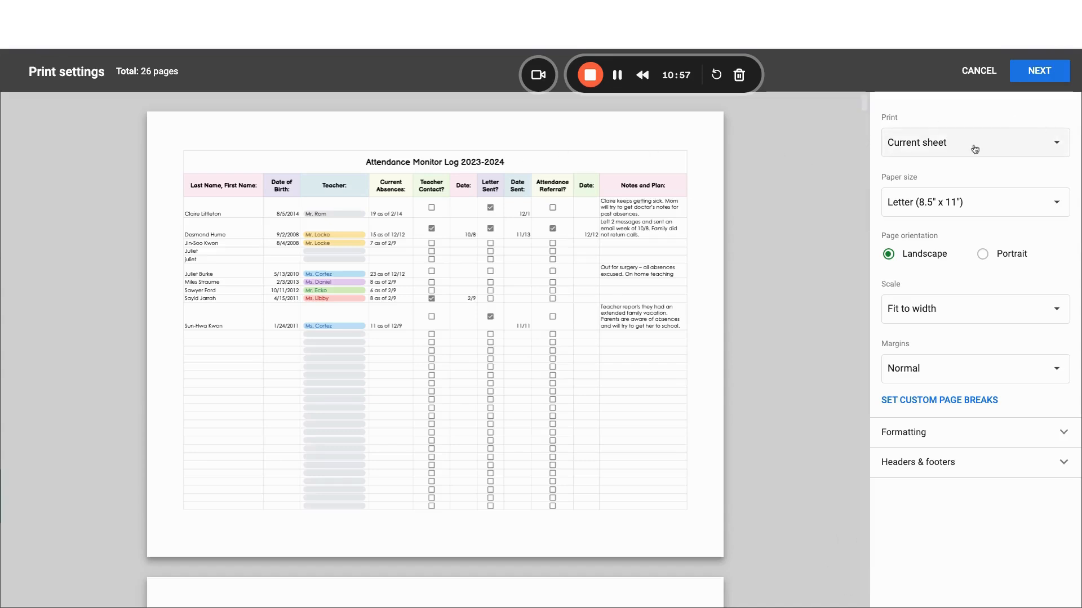
left_click(924, 142)
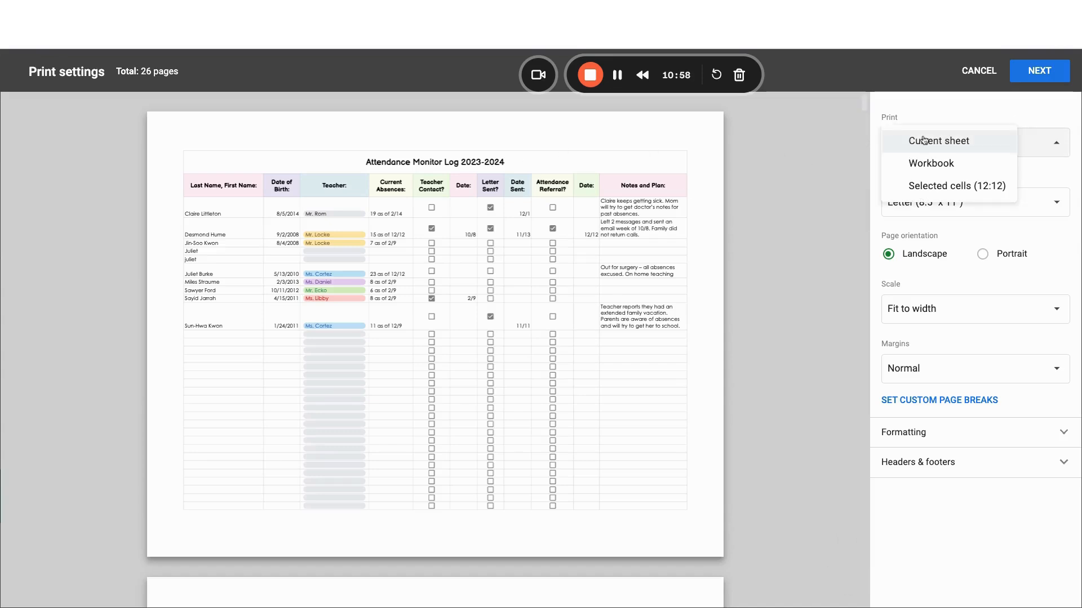
left_click(933, 186)
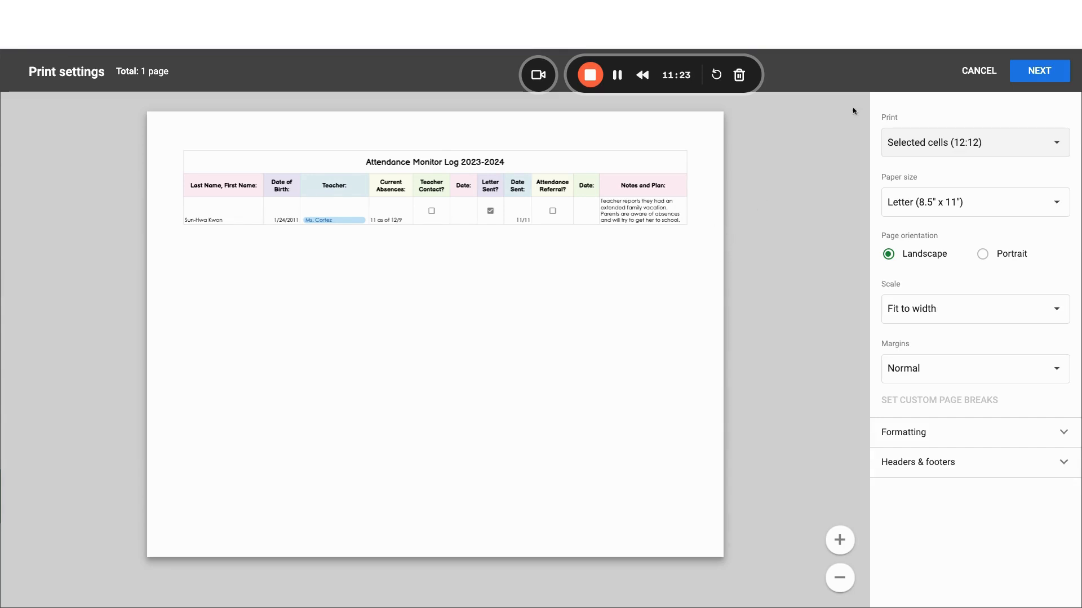
left_click(960, 71)
scroll(190, 328, "down", 3)
scroll(190, 328, "up", 3)
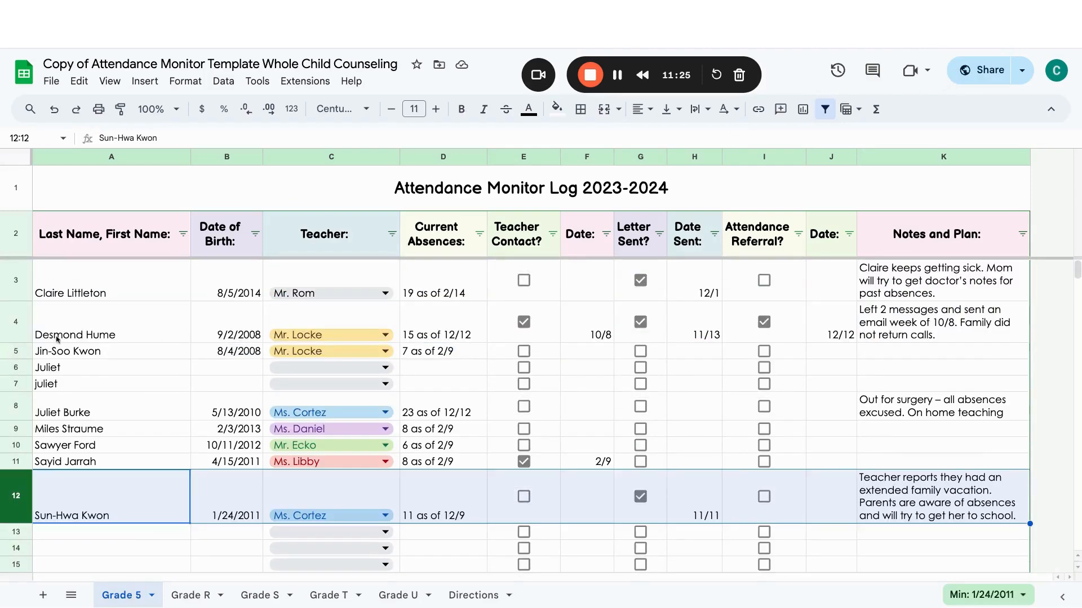
Select row 4, preview a printout of just that student's selected cells, and cancel the print setup.
left_click(27, 320)
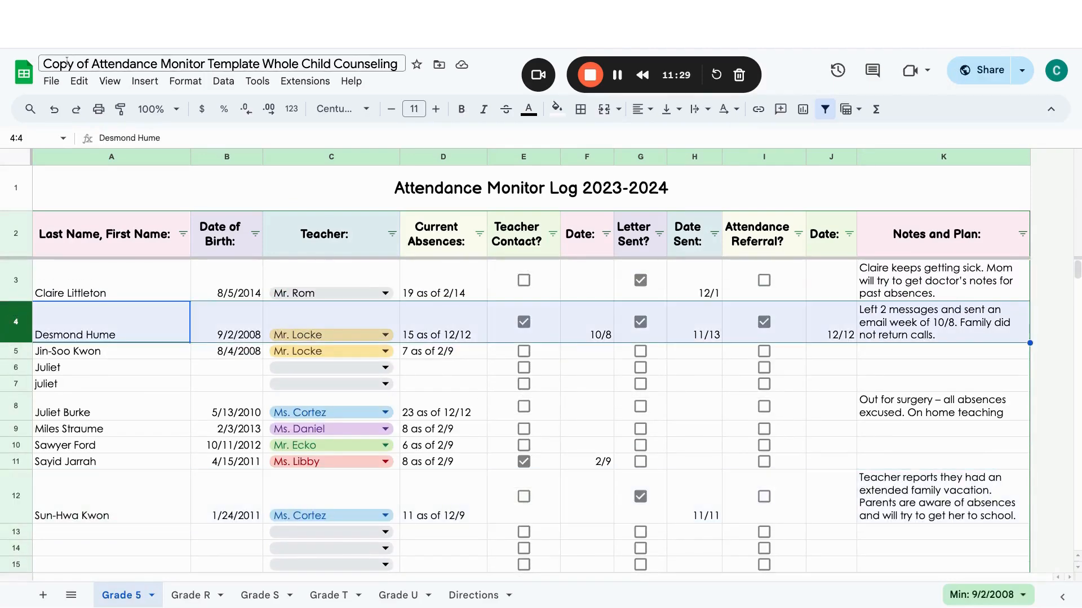
left_click(51, 81)
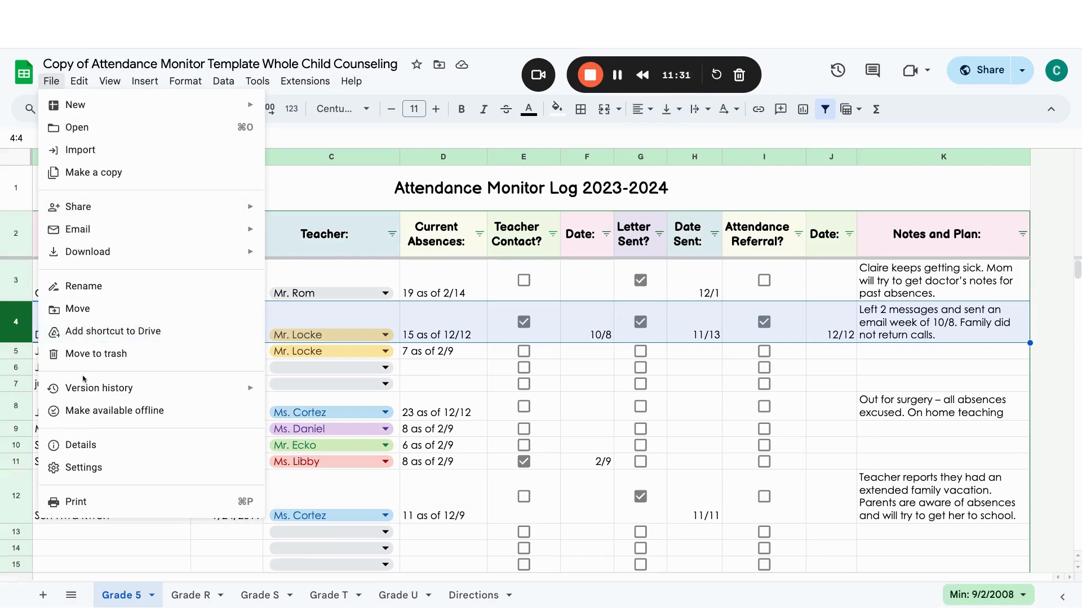
left_click(84, 501)
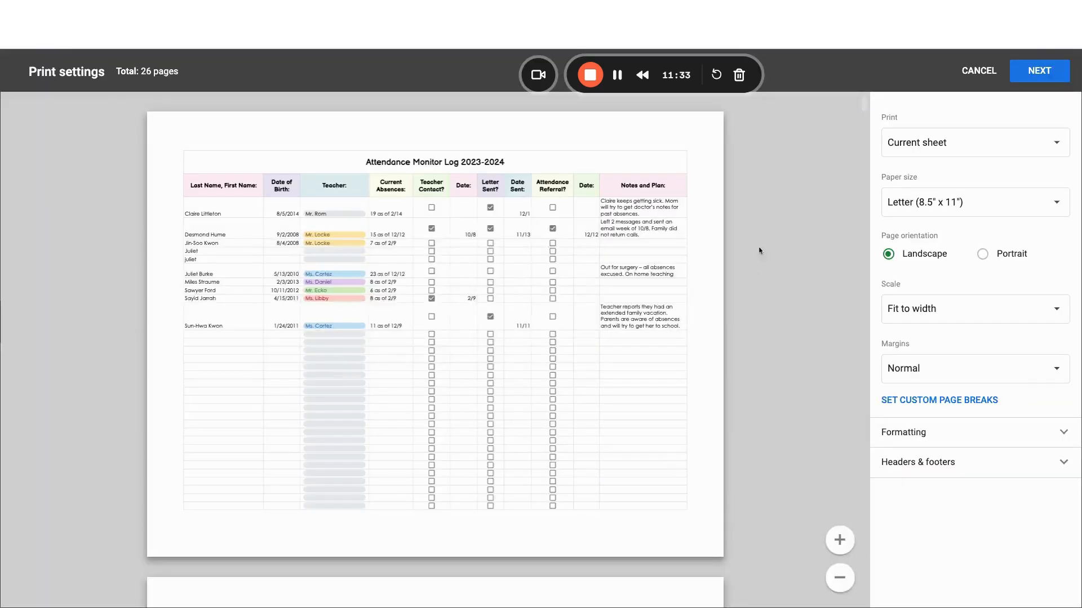
left_click(937, 141)
left_click(951, 183)
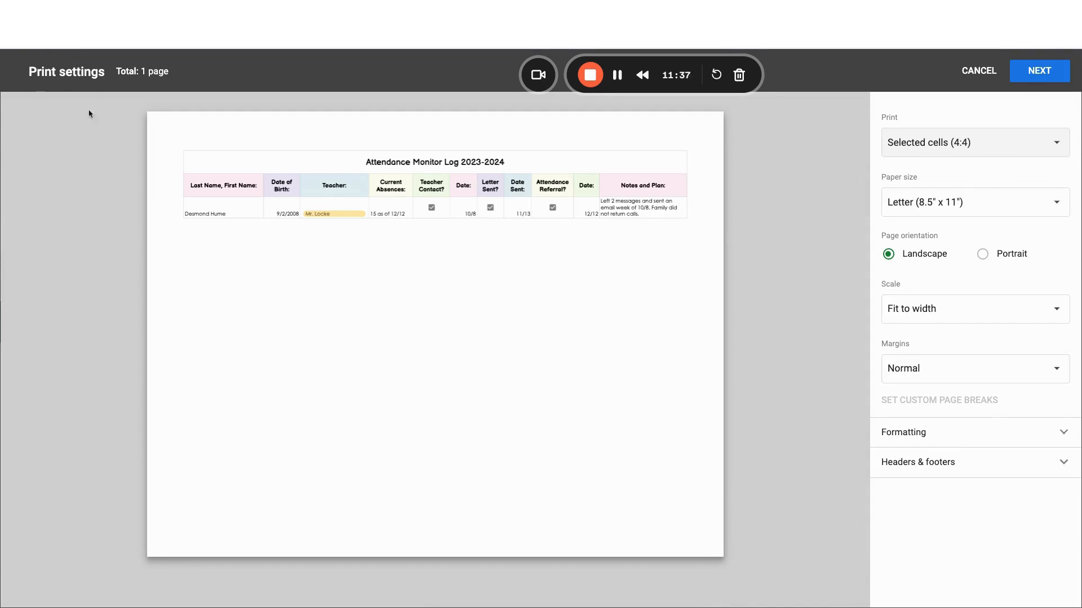
left_click(979, 70)
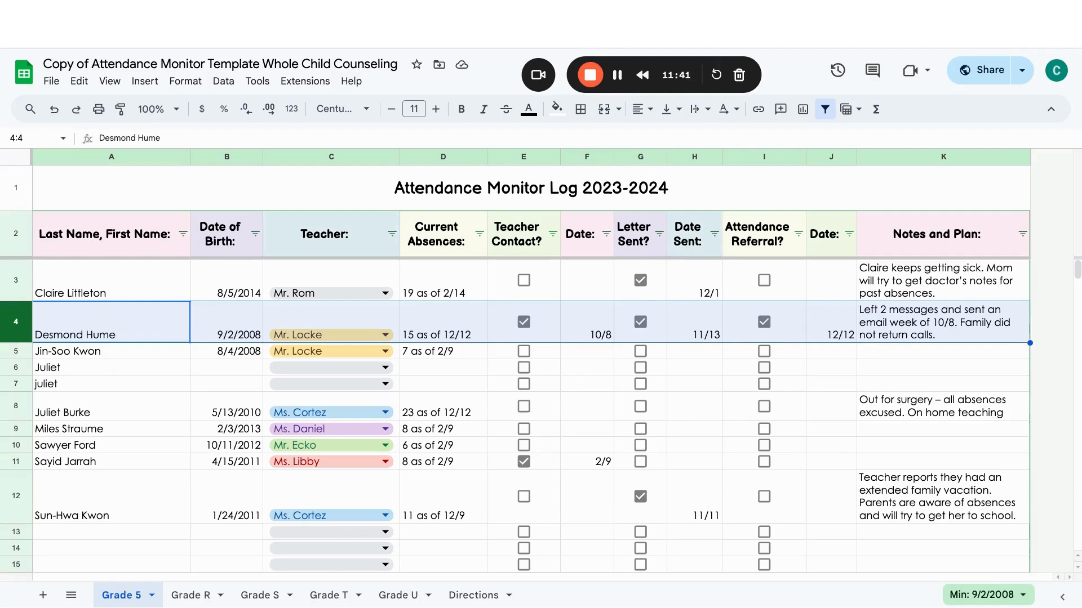
Set the text wrapping of the Notes and Plan cell K12 to Clip.
left_click(922, 269)
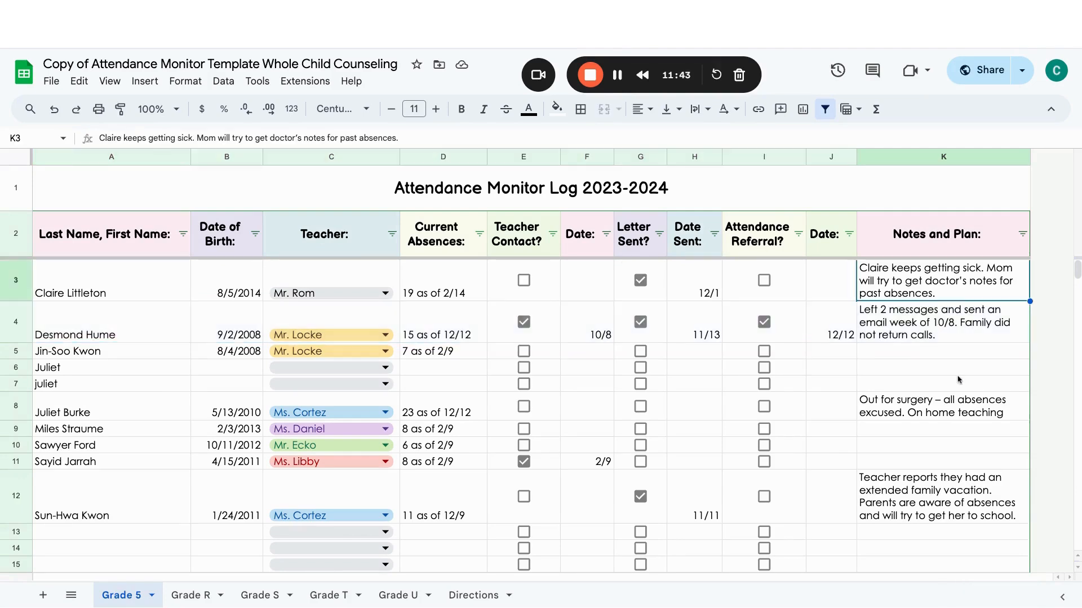
scroll(946, 380, "down", 3)
left_click(915, 313)
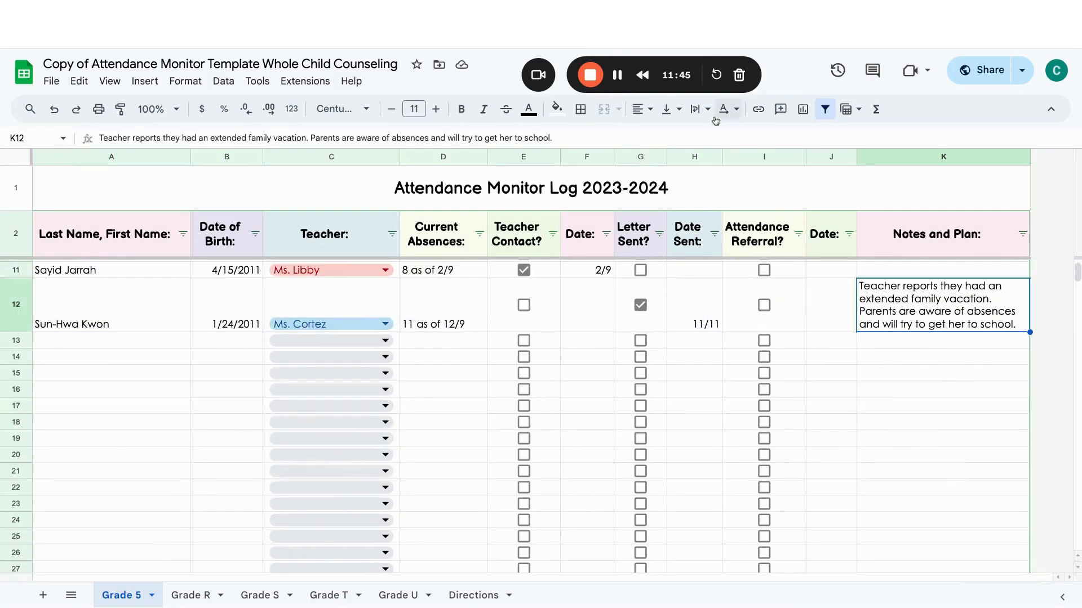
left_click(699, 111)
left_click(742, 136)
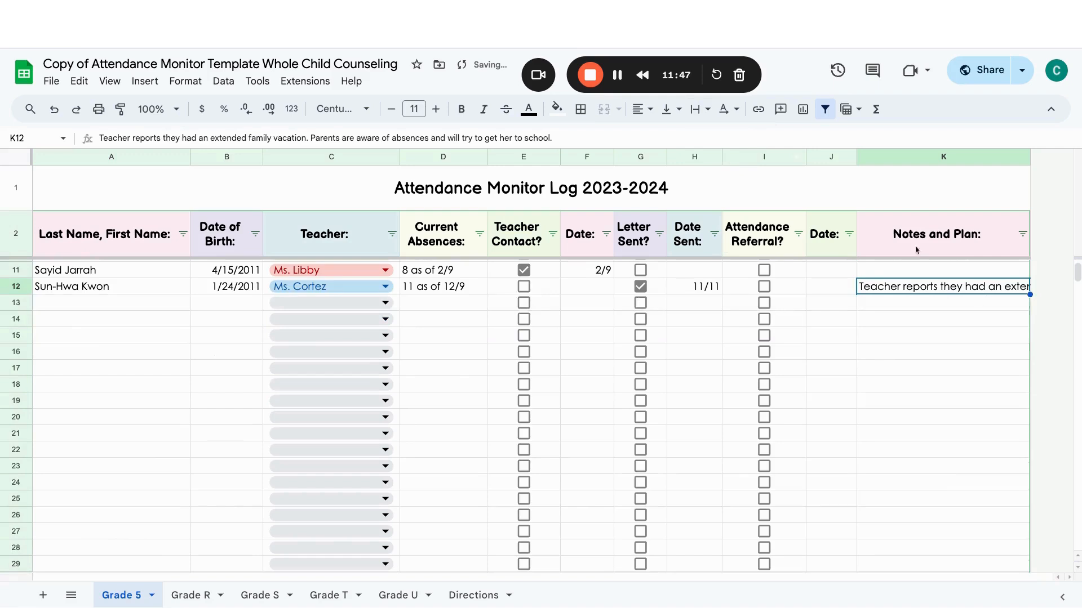
left_click(980, 300)
left_click(1002, 290)
Change the text wrapping of the Notes and Plan cell K12 to Wrap.
scroll(1065, 304, "up", 1)
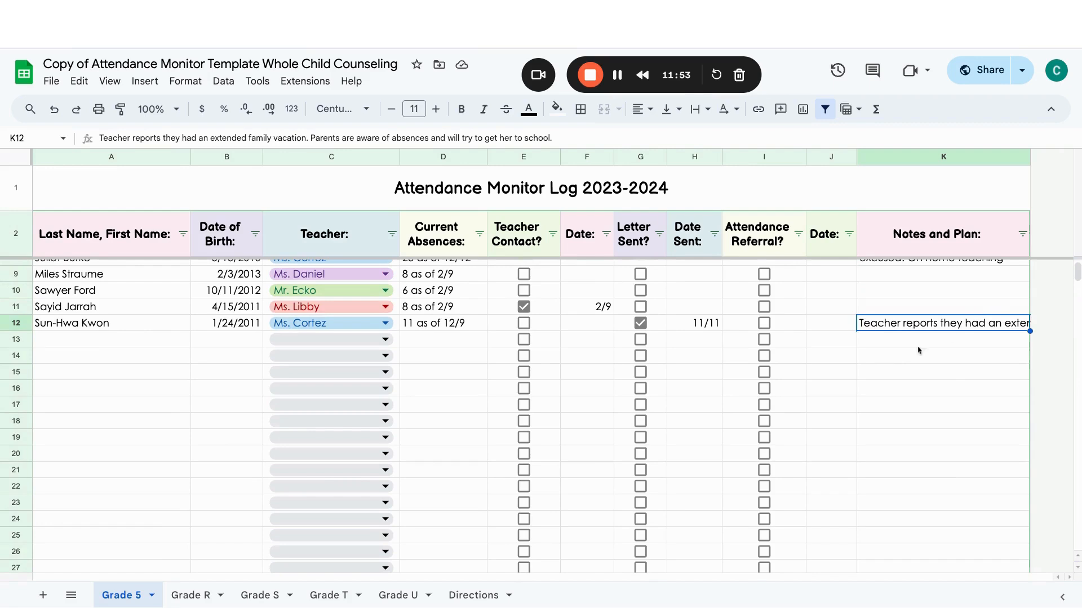
left_click(901, 338)
left_click(895, 328)
left_click(708, 111)
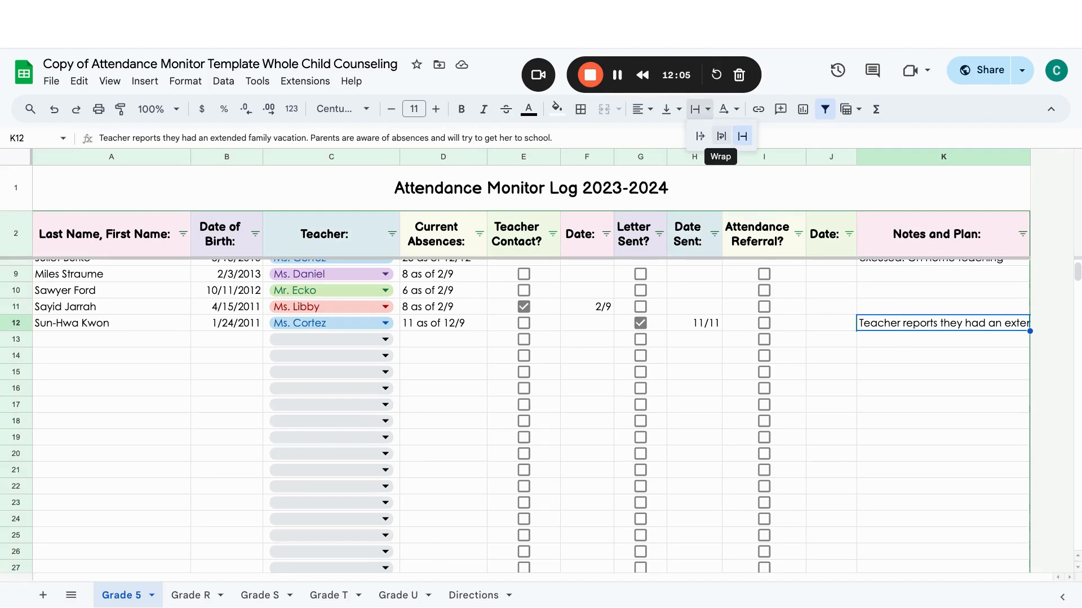
left_click(742, 136)
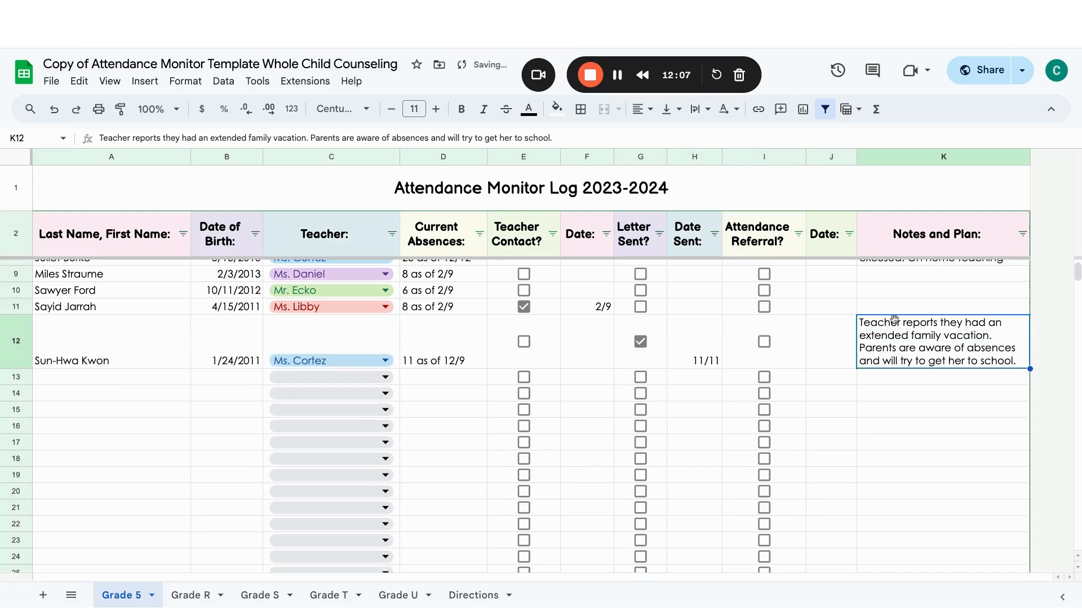
Undo the last wrapping change on cell K12 and reapply Wrap to its note text.
left_click(54, 108)
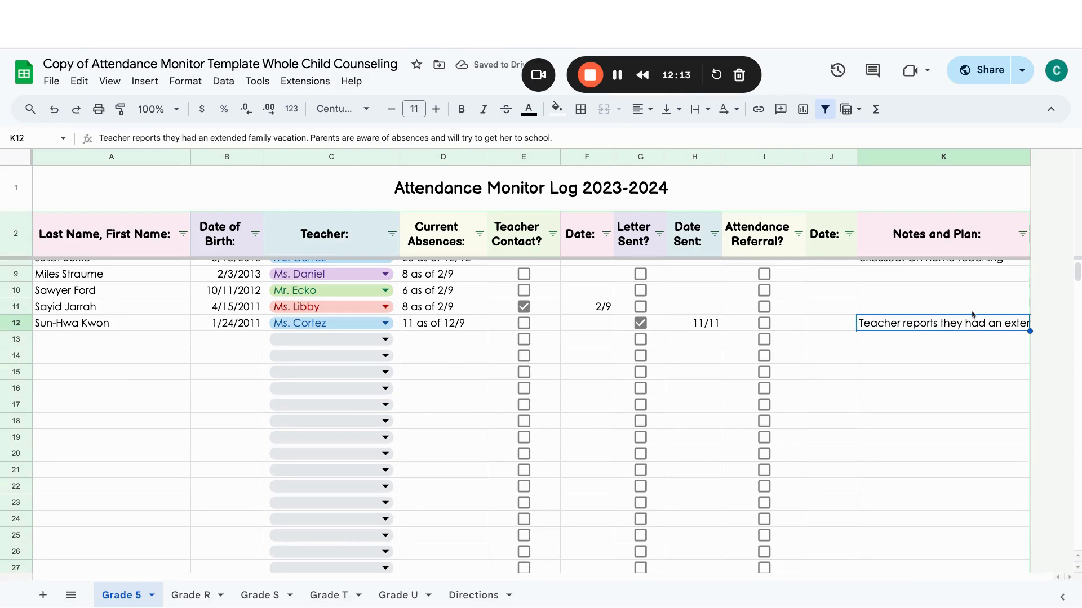
left_click(185, 81)
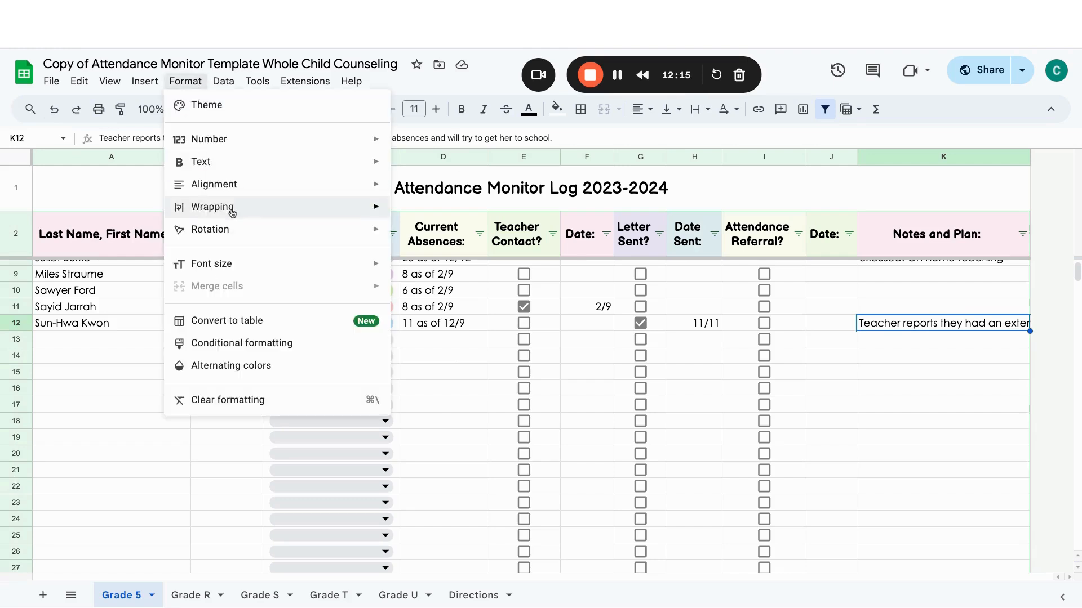
mouse_move(232, 212)
left_click(431, 234)
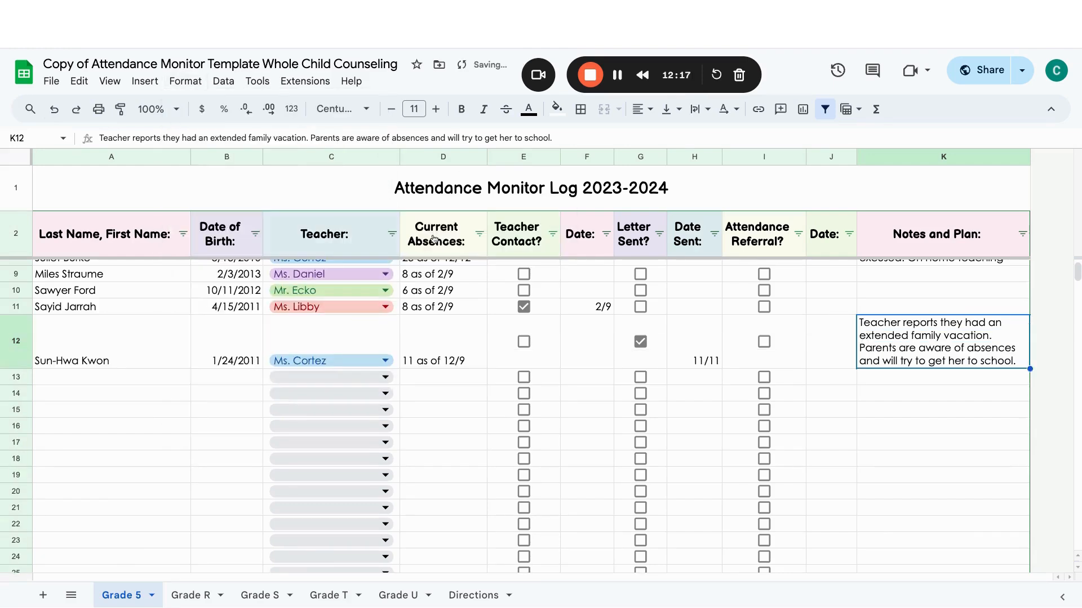
scroll(969, 344, "up", 3)
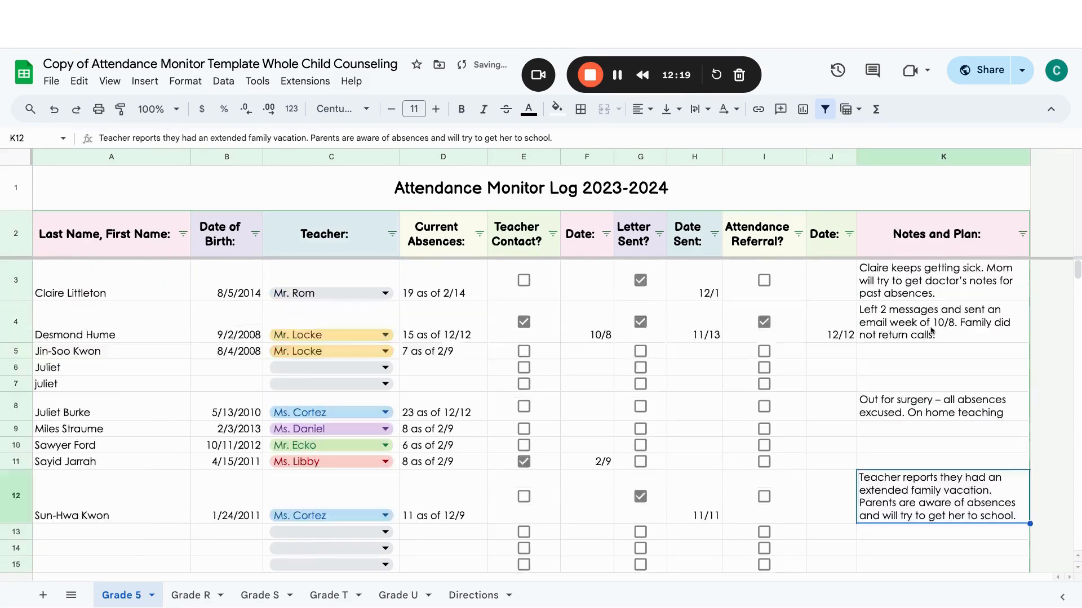
scroll(939, 391, "down", 1)
scroll(938, 390, "up", 1)
scroll(931, 333, "down", 1)
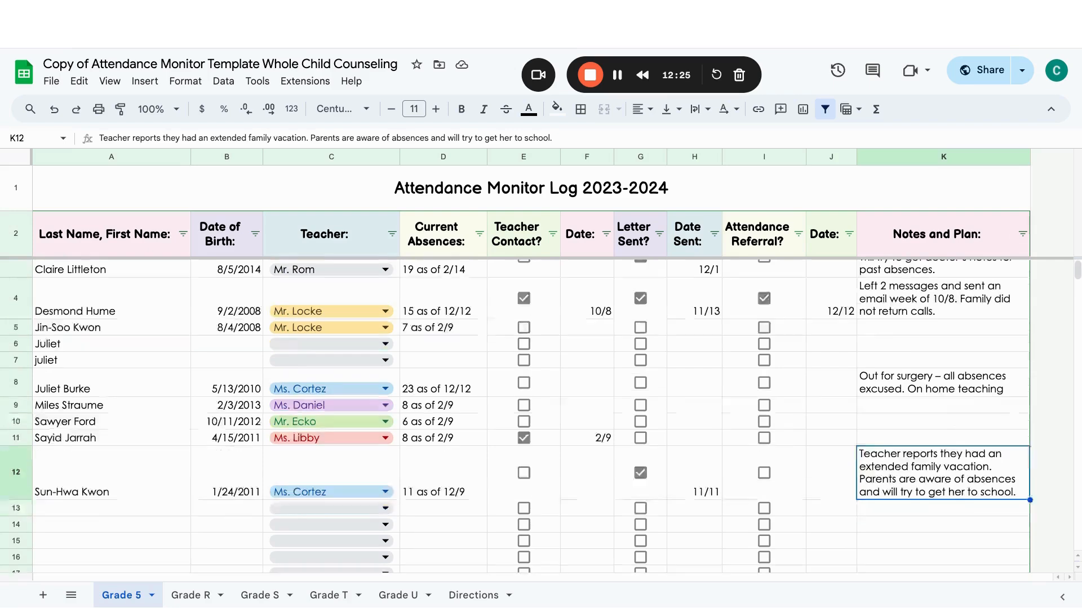
scroll(929, 318, "up", 1)
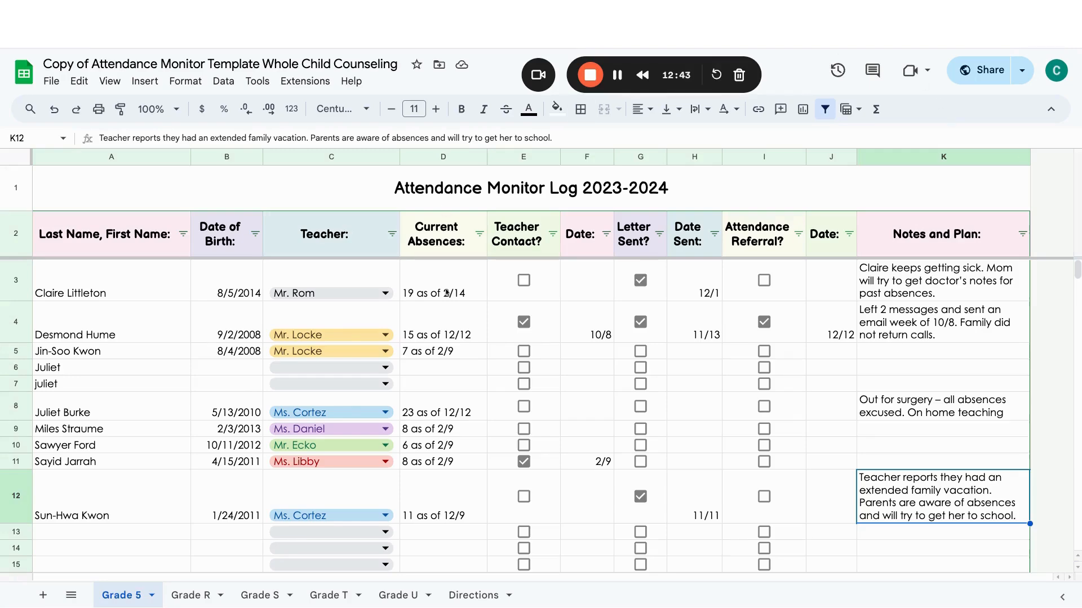
scroll(445, 290, "down", 2)
scroll(445, 291, "up", 2)
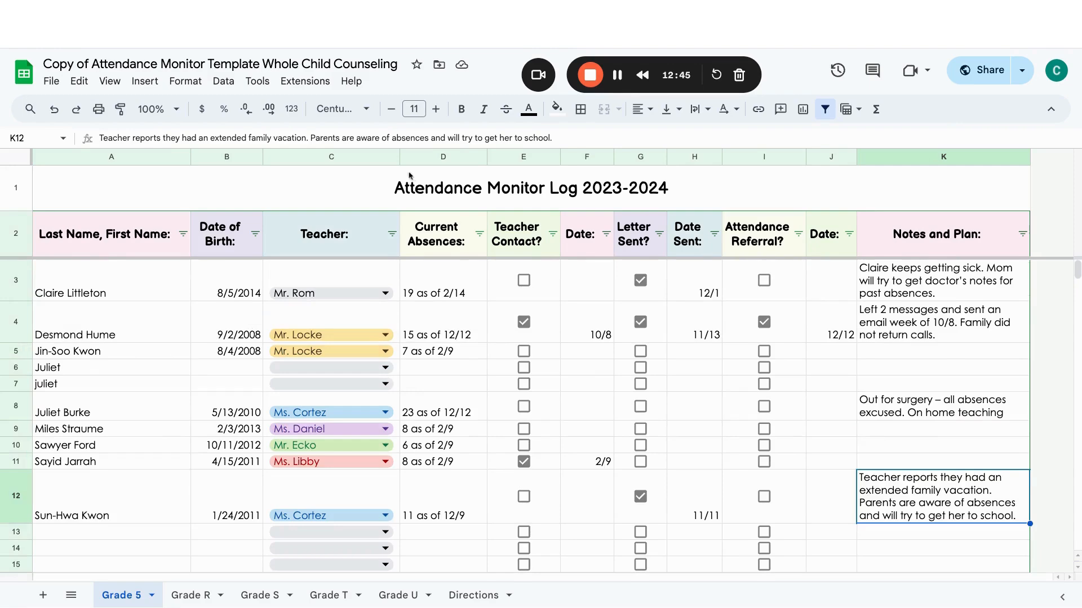